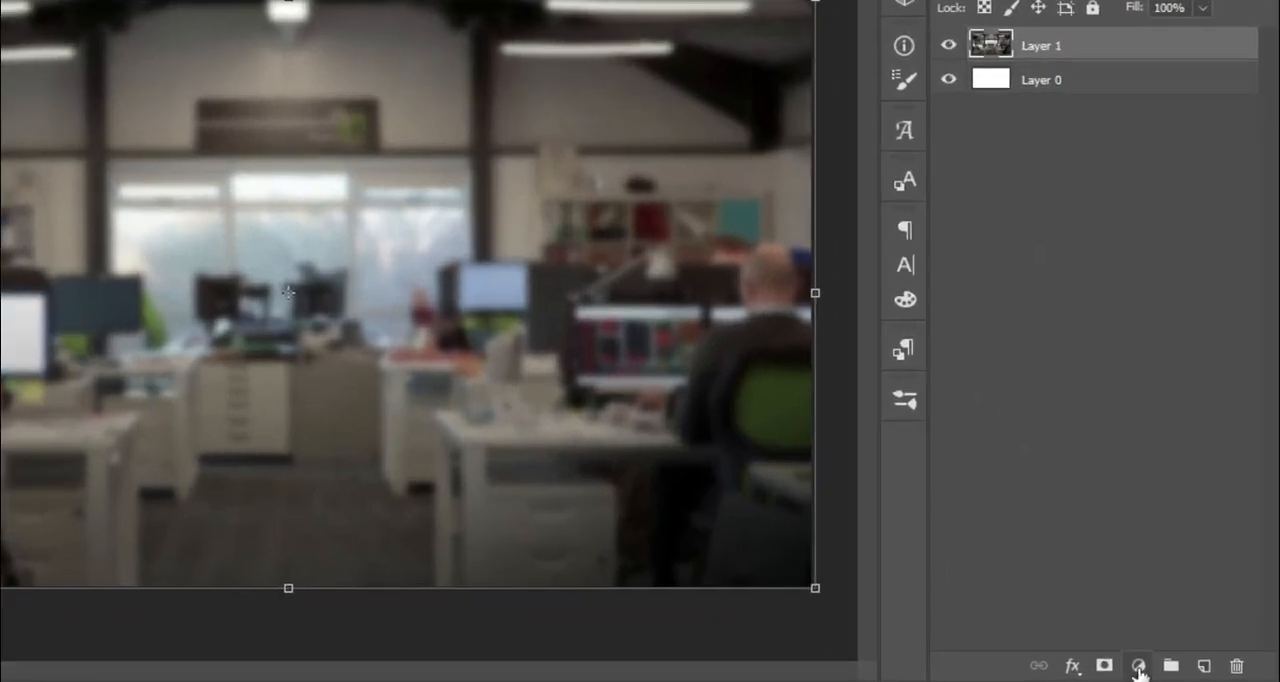
# Step: Add a Gradient Map adjustment layer over the blurred office photo using the dark-green to leaf-green preset
pyautogui.click(1172, 670)
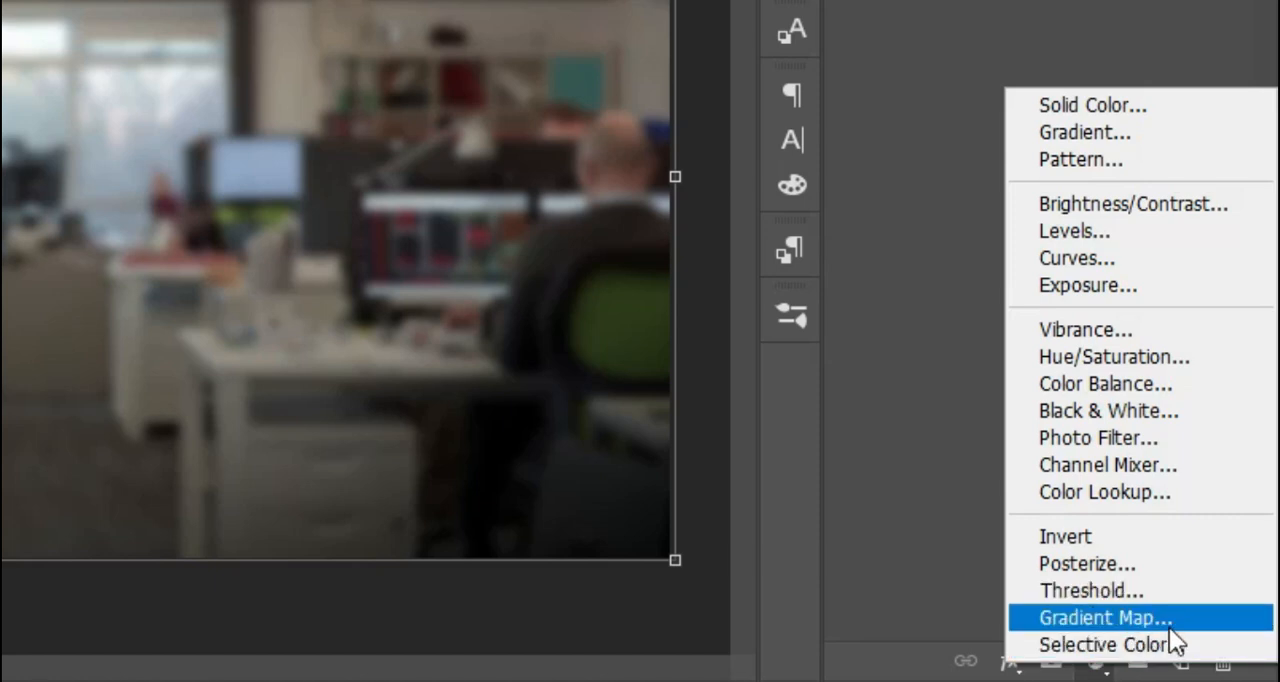
pyautogui.click(1119, 616)
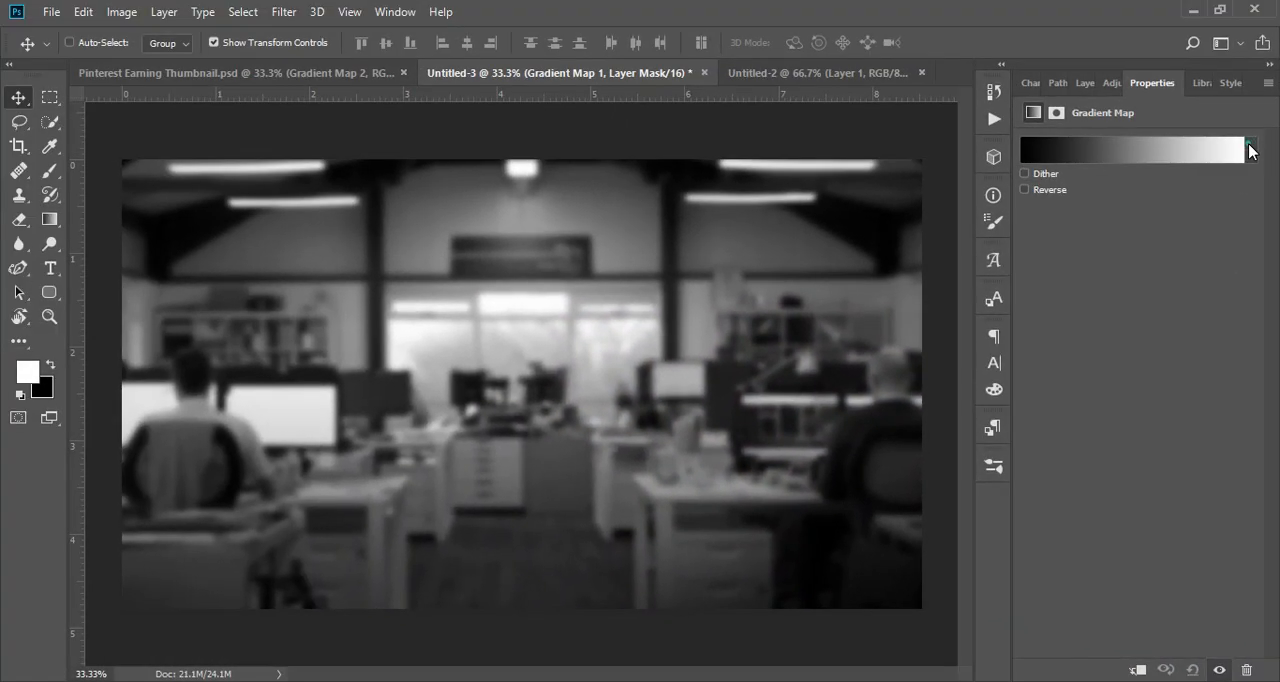
pyautogui.click(1248, 106)
pyautogui.scroll(-2, 1071, 212)
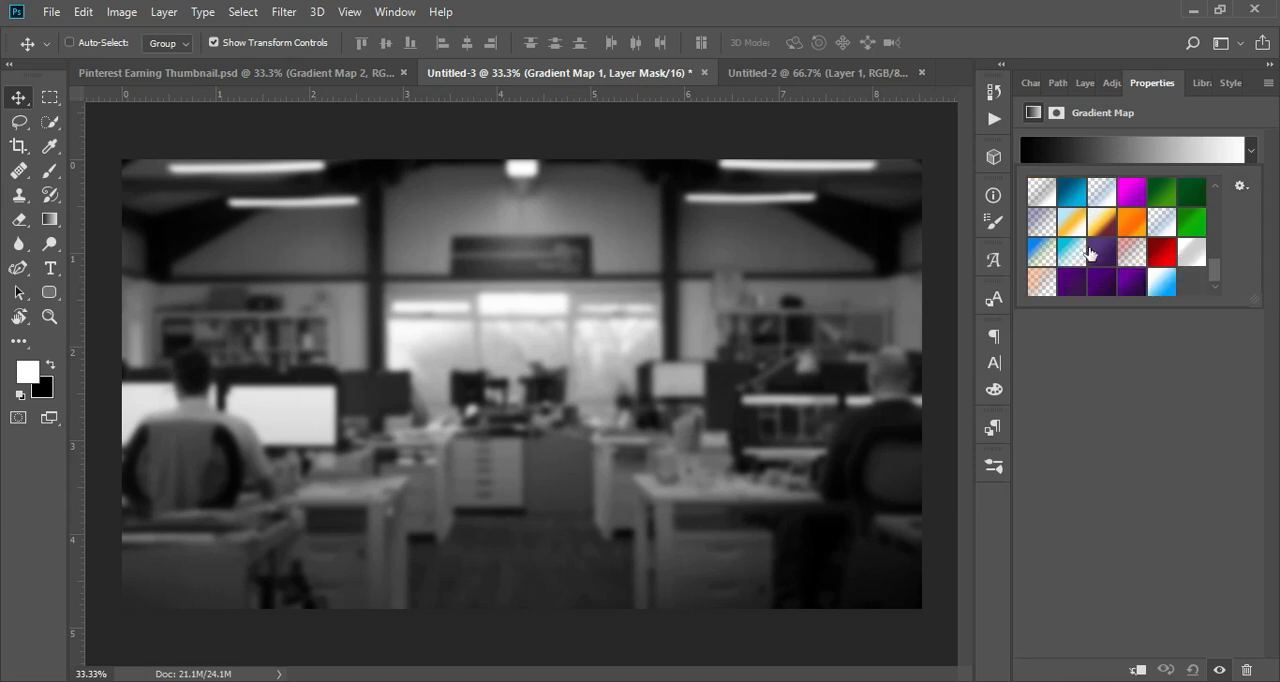
pyautogui.scroll(-2, 1086, 250)
pyautogui.click(1191, 251)
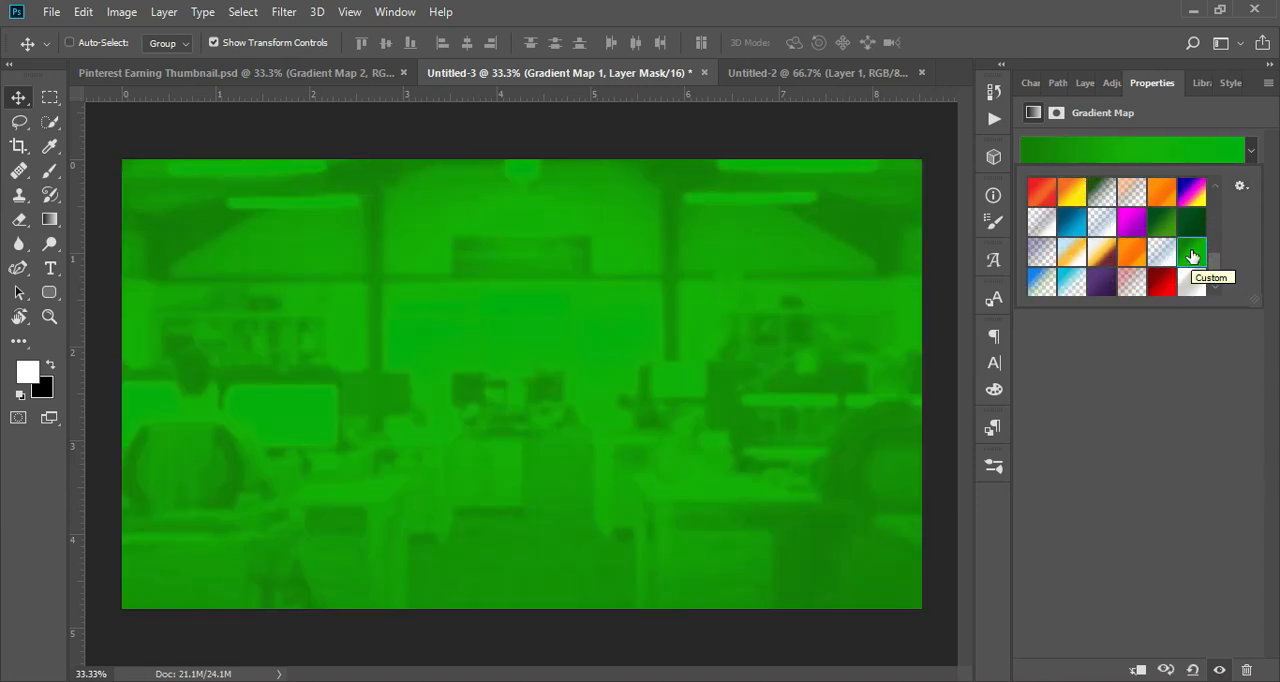
pyautogui.click(1191, 226)
# Step: Check the colour codes of the gradient map's dark and light green stops in the Gradient Editor
pyautogui.click(1134, 149)
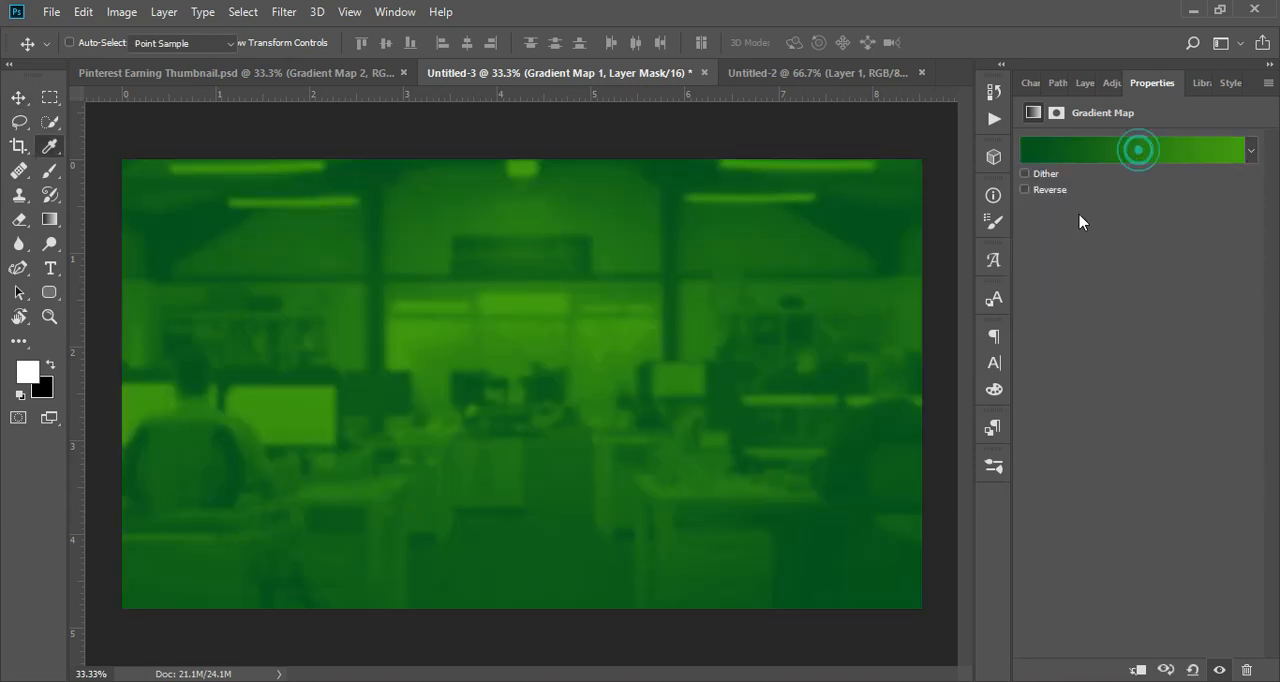
pyautogui.doubleClick(869, 424)
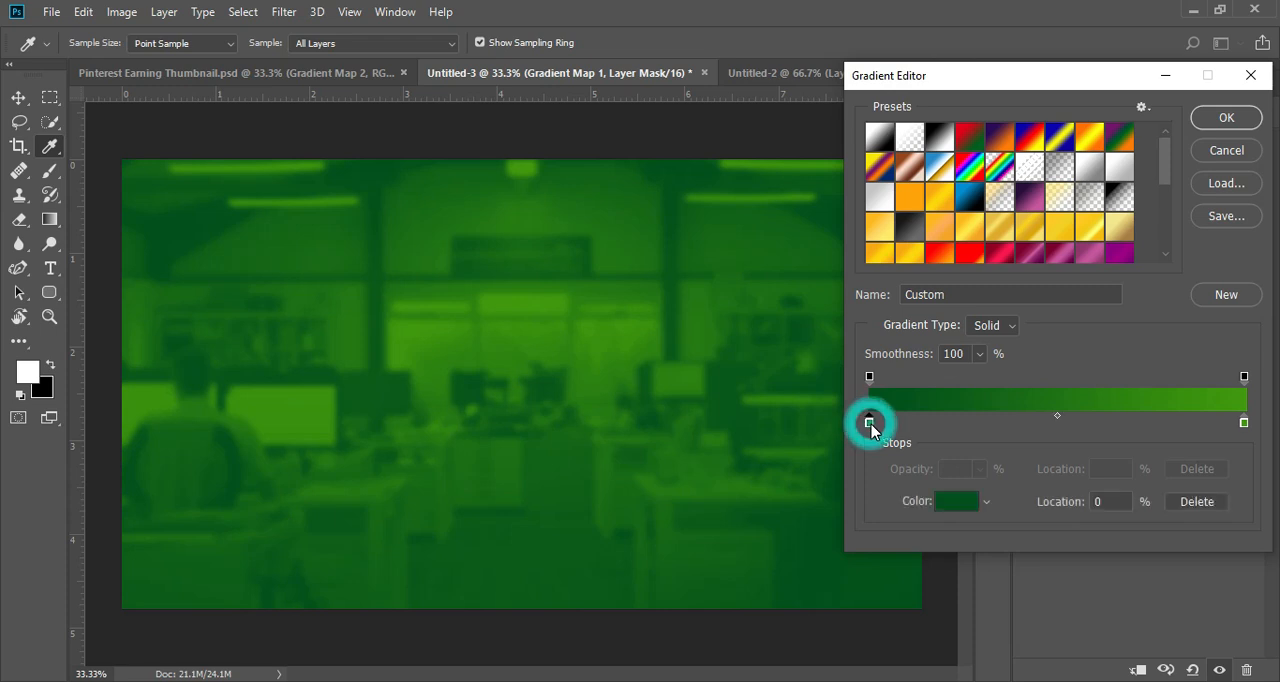
pyautogui.moveTo(1005, 214); pyautogui.dragTo(890, 167)
pyautogui.moveTo(1012, 505); pyautogui.dragTo(976, 503)
pyautogui.press('Return')
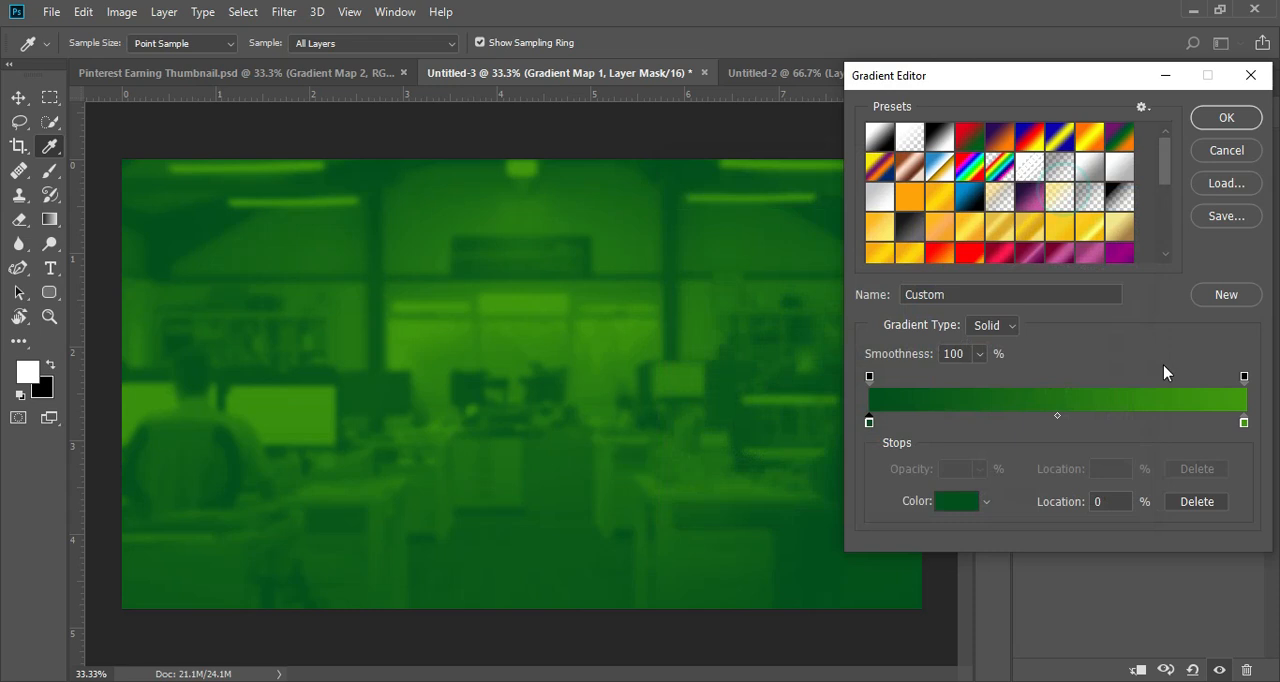
pyautogui.click(1244, 424)
pyautogui.click(960, 502)
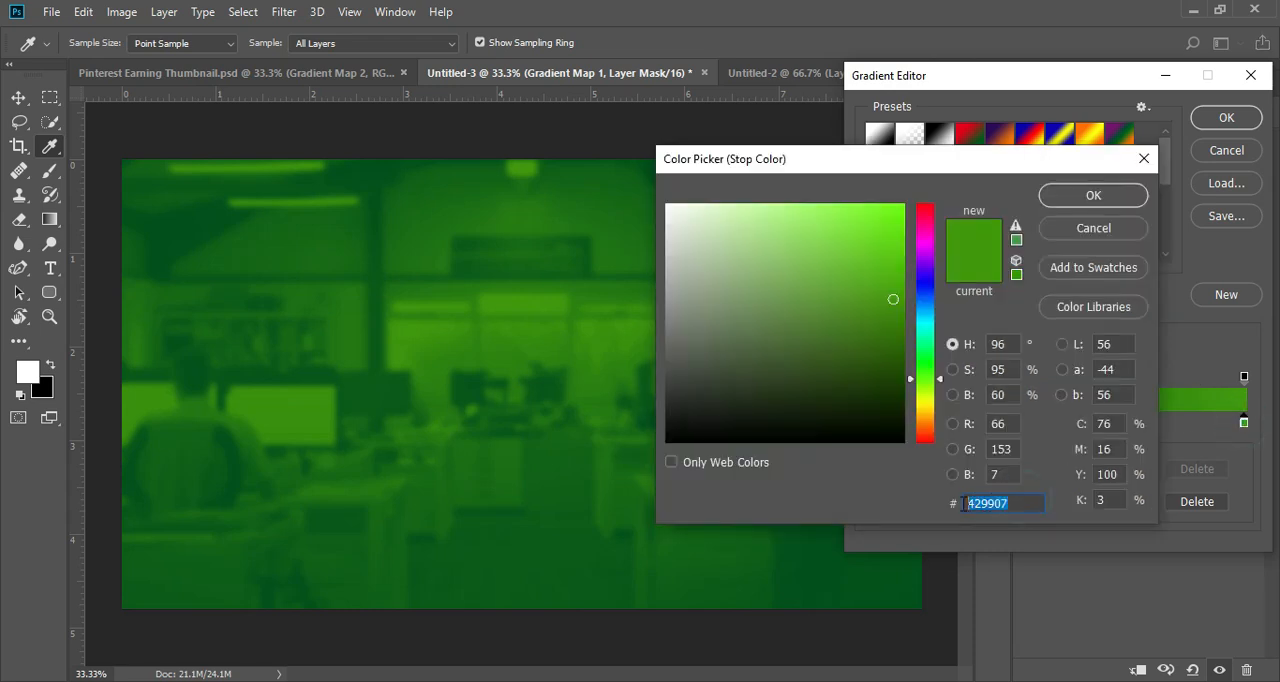
pyautogui.click(1065, 195)
pyautogui.click(1222, 120)
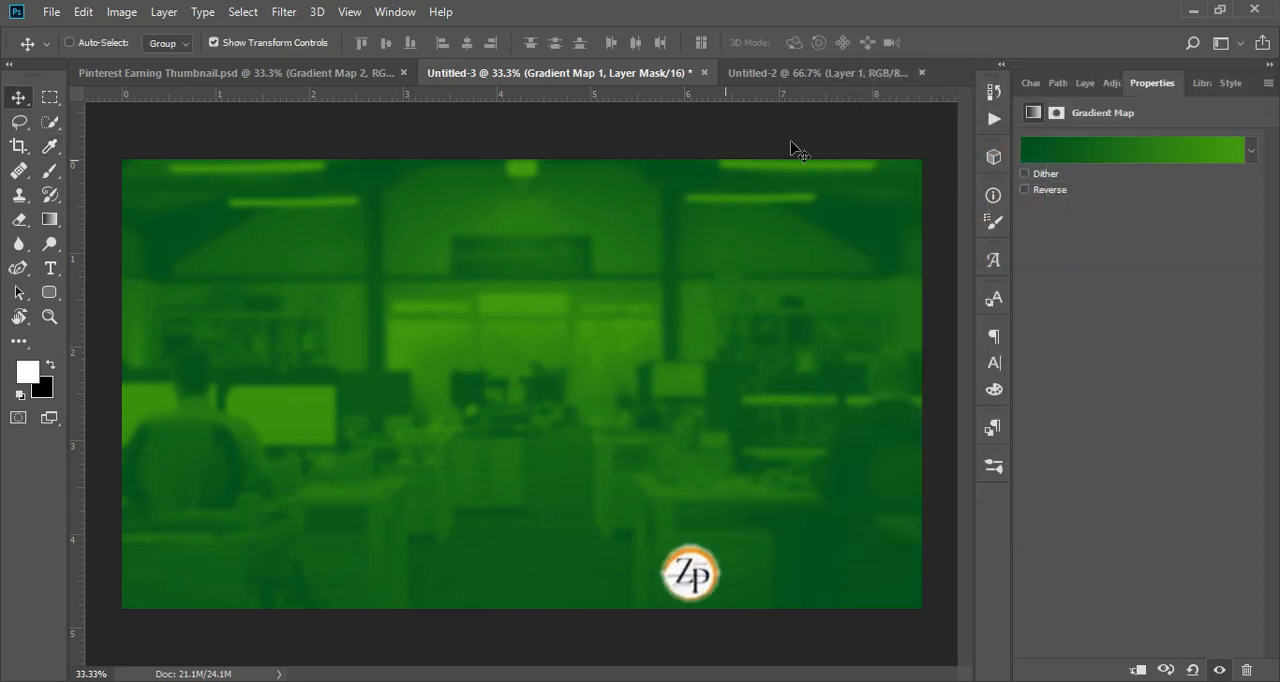
# Step: Set the opacity of the Gradient Map 1 layer to 90%
pyautogui.click(1092, 83)
pyautogui.click(1221, 140)
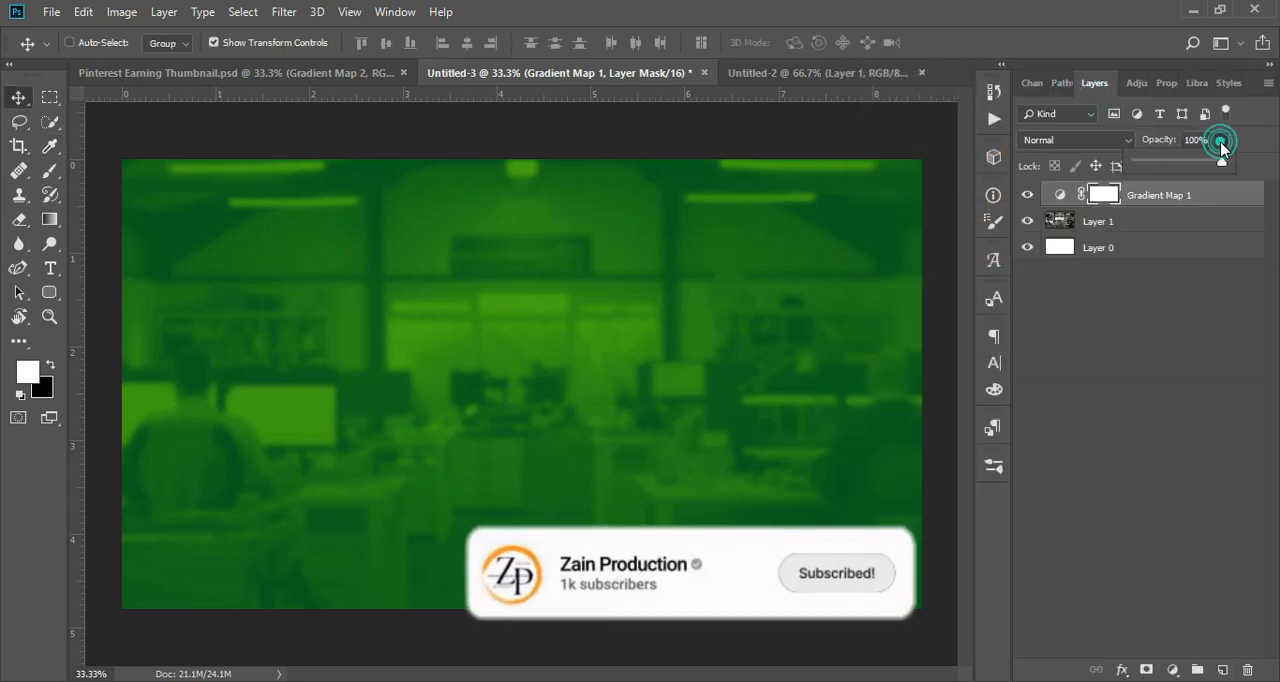
pyautogui.click(1200, 141)
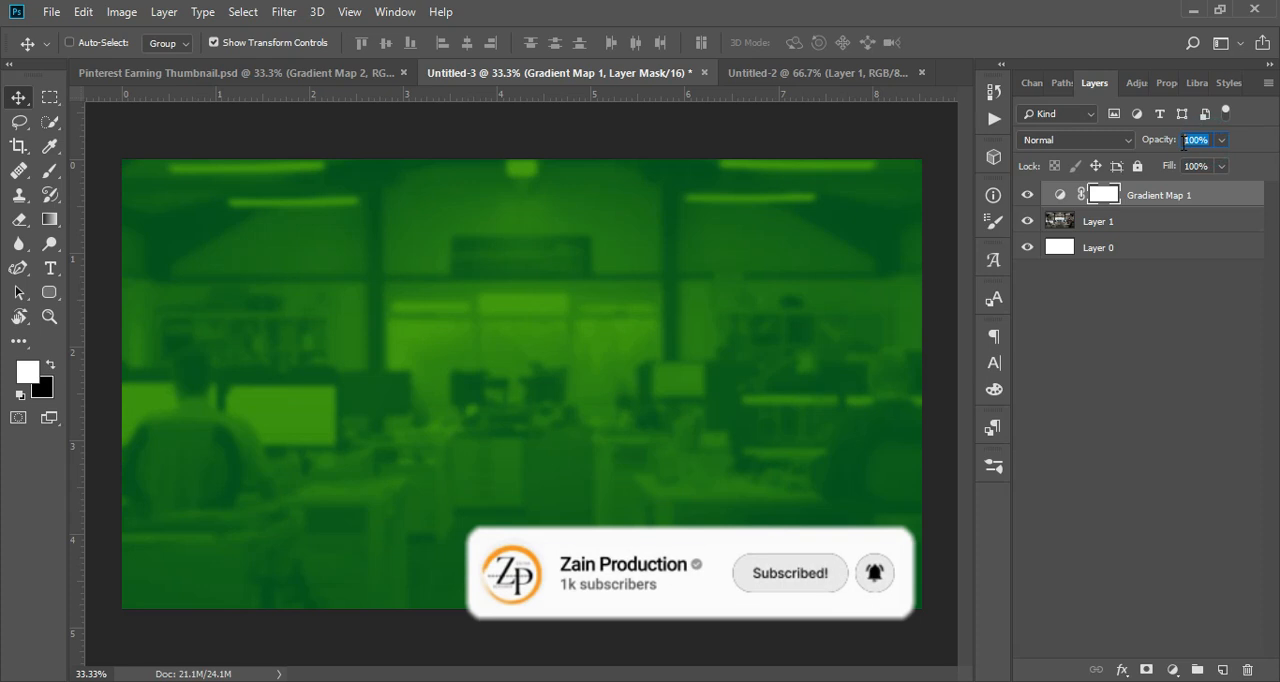
pyautogui.write('90')
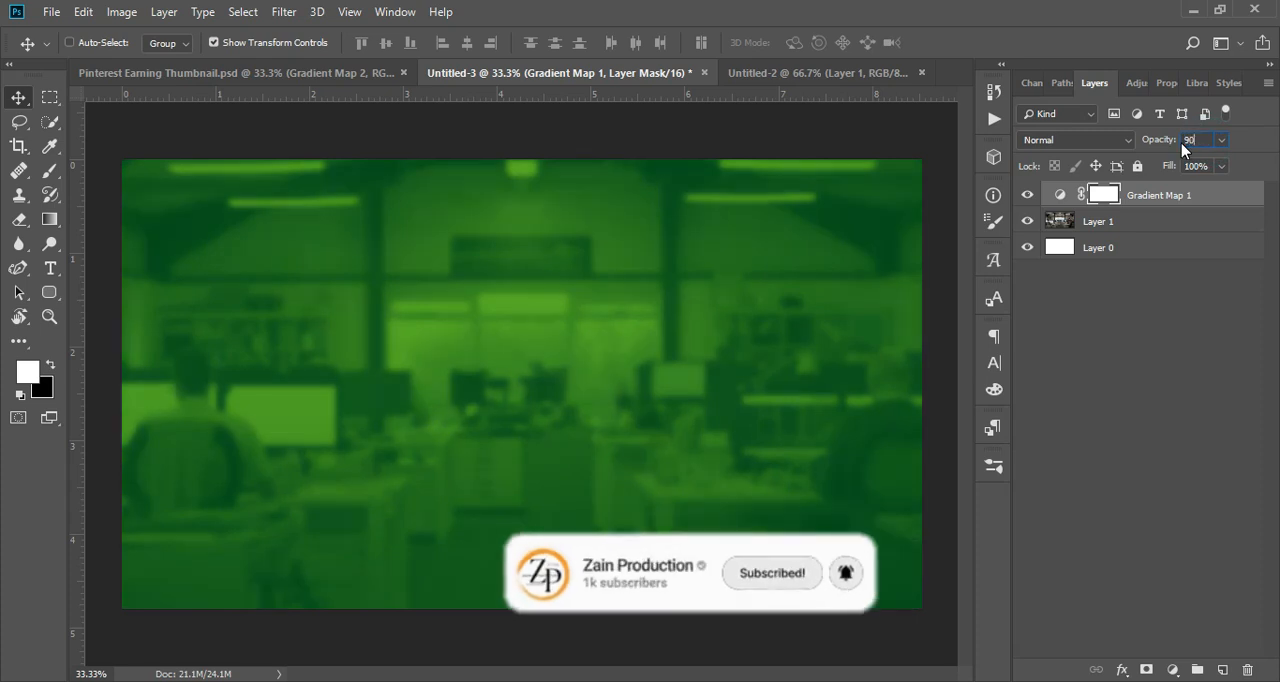
pyautogui.click(1184, 312)
pyautogui.click(1120, 218)
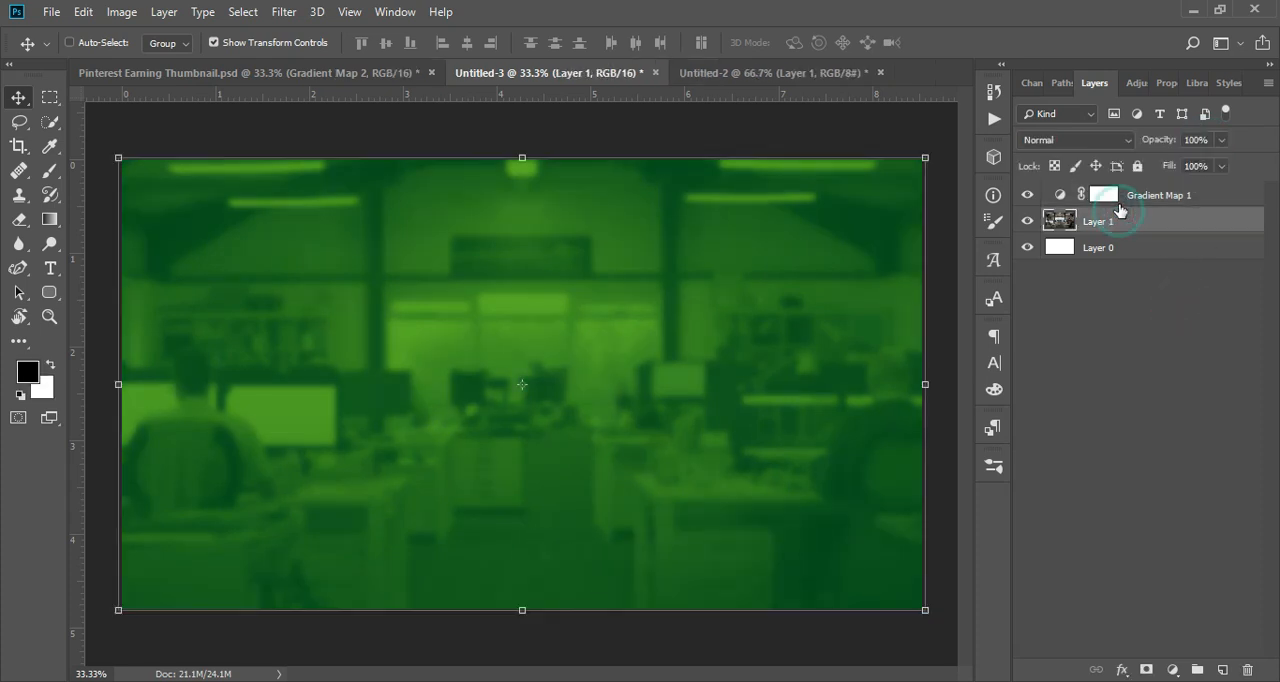
pyautogui.click(1119, 202)
pyautogui.click(1202, 140)
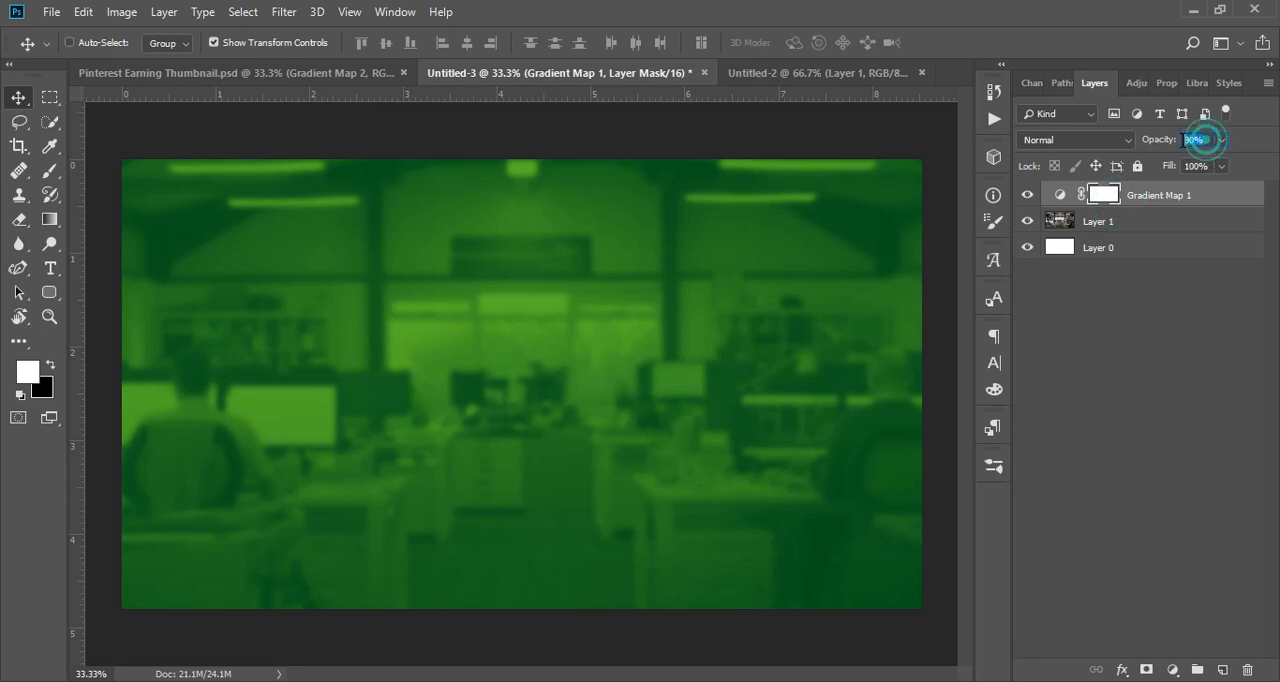
pyautogui.press('i')
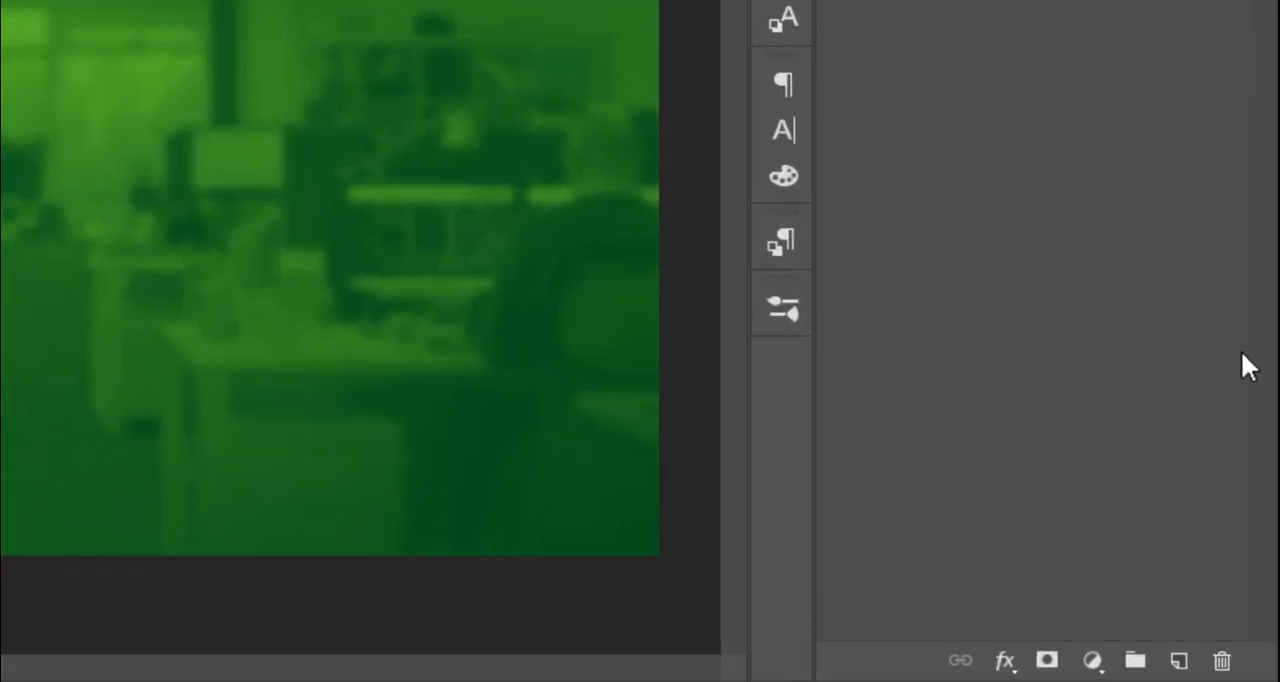
# Step: Create a new layer and paint a soft black vignette along all four edges of the image
pyautogui.click(1177, 664)
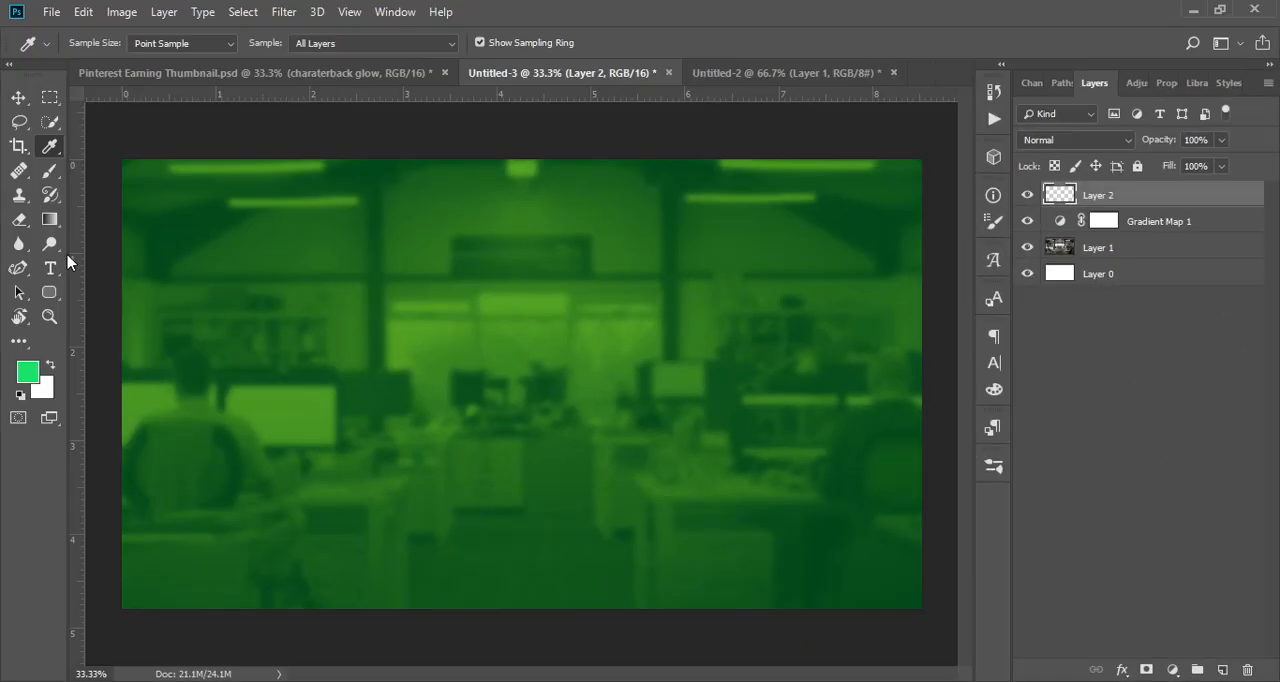
pyautogui.click(48, 173)
pyautogui.click(21, 396)
pyautogui.hotkey('ctrl', '-')
pyautogui.moveTo(180, 226); pyautogui.dragTo(182, 517)
pyautogui.hotkey('ctrl', 'z')
pyautogui.moveTo(149, 168); pyautogui.dragTo(150, 590)
pyautogui.hotkey('ctrl', 'z')
pyautogui.moveTo(126, 146); pyautogui.dragTo(135, 600)
pyautogui.moveTo(166, 134); pyautogui.dragTo(880, 111)
pyautogui.moveTo(909, 151); pyautogui.dragTo(928, 665)
pyautogui.moveTo(885, 614); pyautogui.dragTo(90, 645)
pyautogui.moveTo(797, 121)
pyautogui.mouseDown()
pyautogui.moveTo(547, 117)
pyautogui.moveTo(450, 95)
pyautogui.mouseUp()
# Step: Enlarge the soft brush to 1100 px and darken the vignette further around the image edges
pyautogui.hotkey('ctrl', '-')
pyautogui.press(']')
pyautogui.press(']')
pyautogui.press(']')
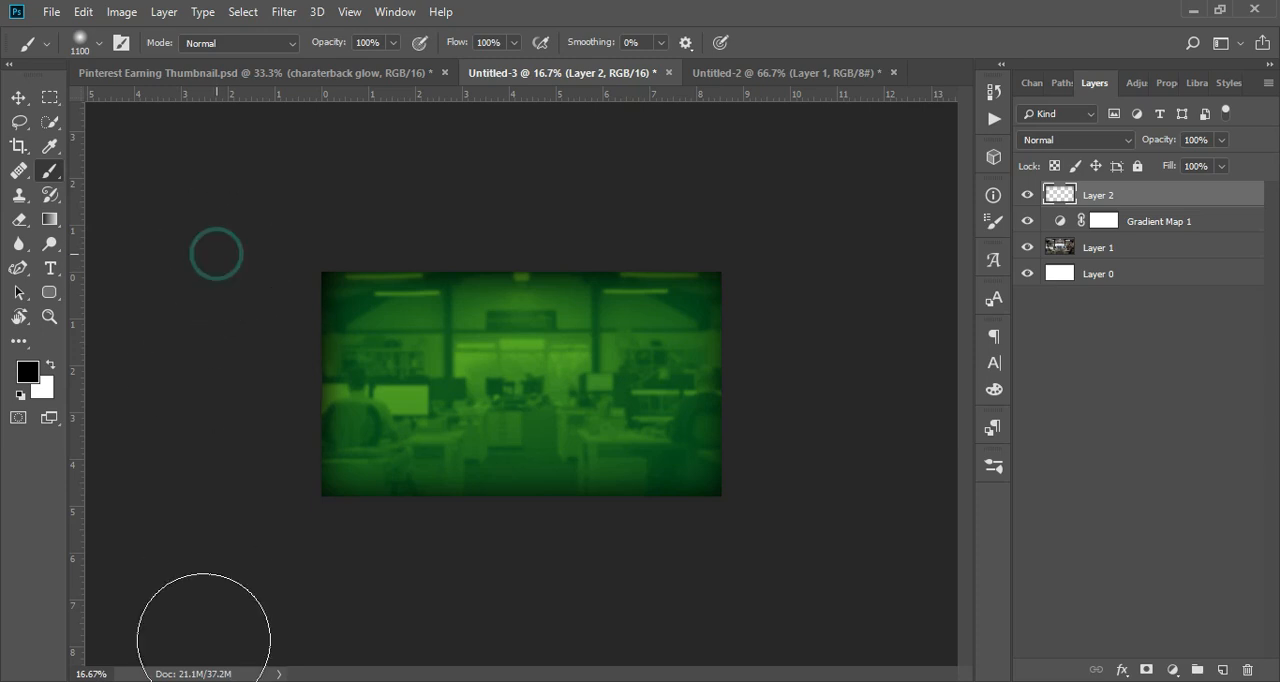
pyautogui.hotkey('ctrl', '+')
pyautogui.hotkey('ctrl', '+')
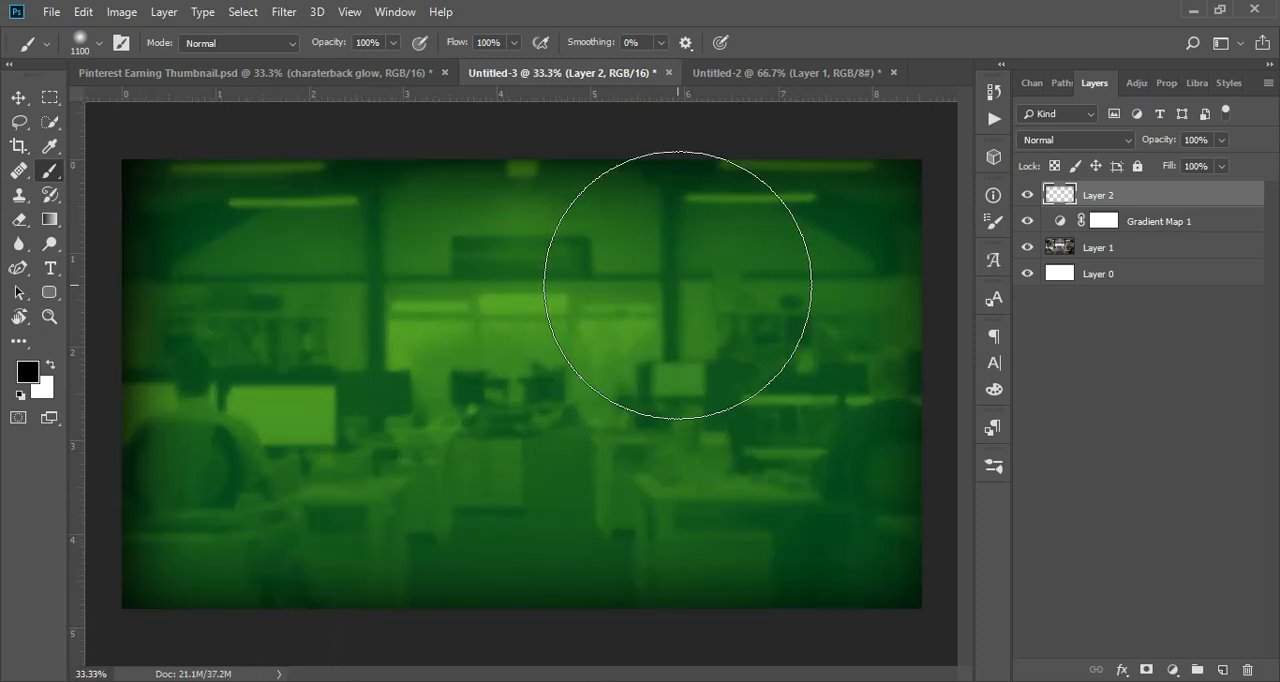
pyautogui.hotkey('ctrl', '-')
pyautogui.moveTo(340, 634); pyautogui.dragTo(885, 600)
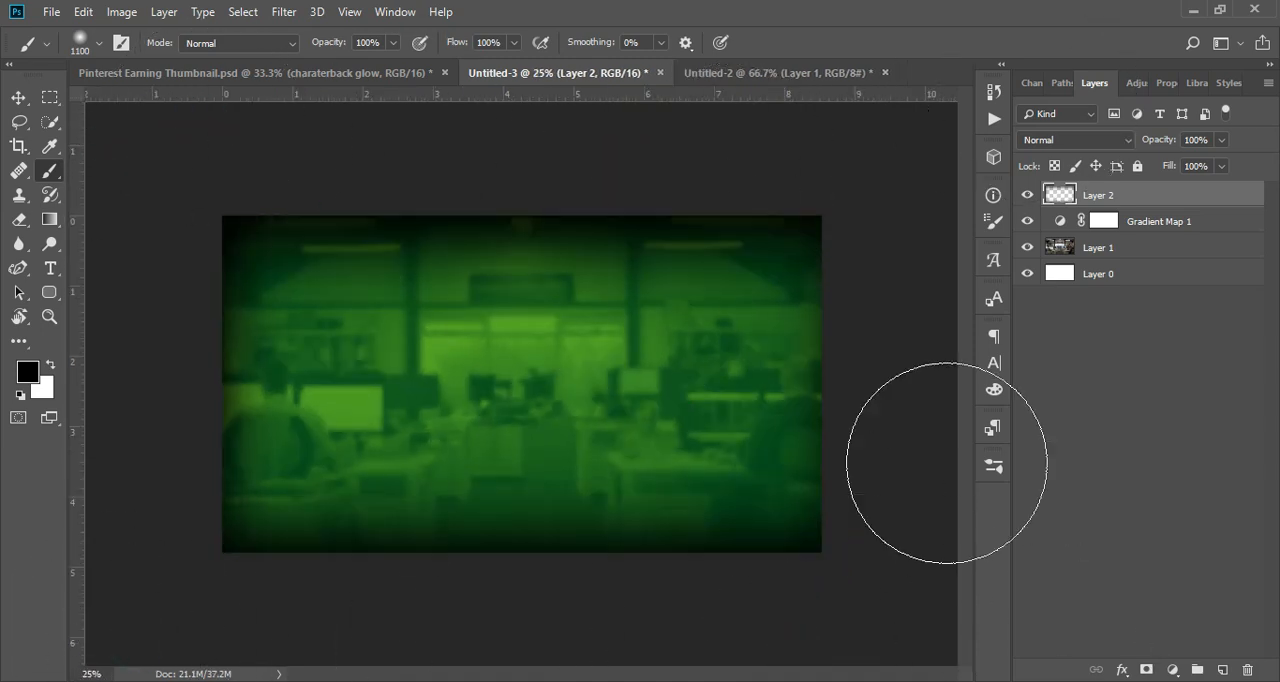
pyautogui.hotkey('ctrl', '-')
pyautogui.moveTo(802, 358); pyautogui.dragTo(775, 410)
pyautogui.hotkey('ctrl', '+')
pyautogui.hotkey('ctrl', '+')
pyautogui.hotkey('ctrl', '+')
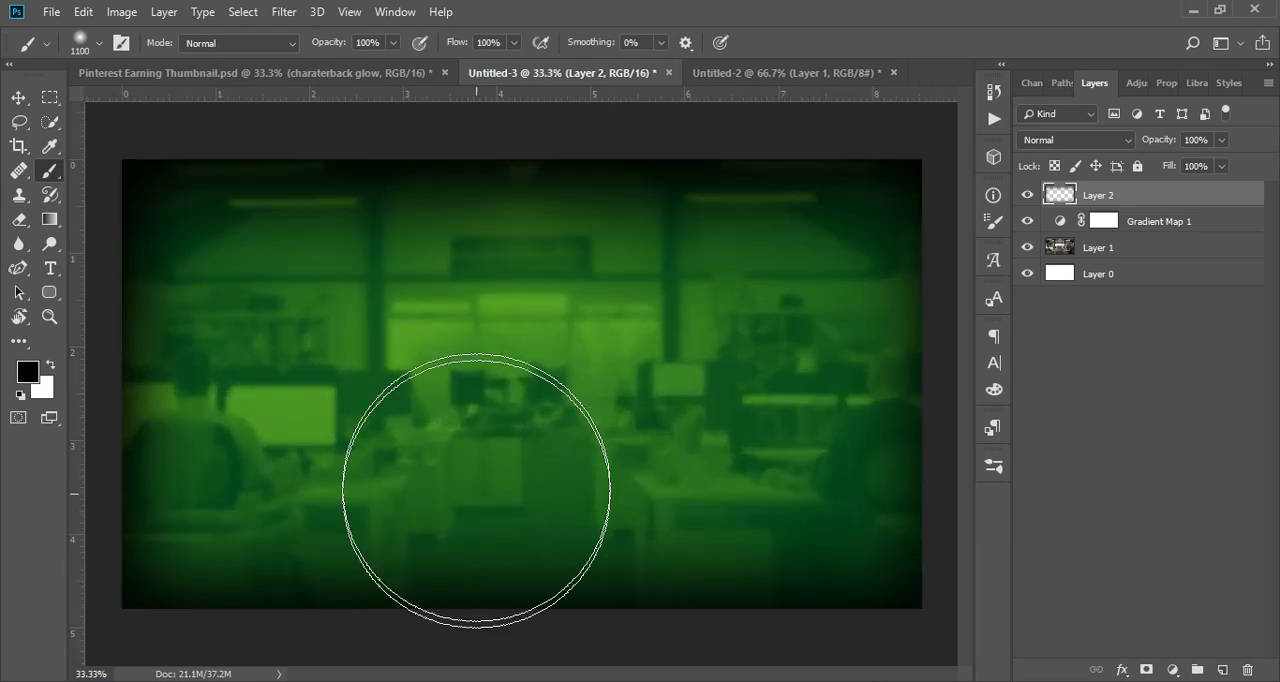
# Step: Lower the vignette layer's opacity to about 71% and compare the image with the layer hidden and shown
pyautogui.click(1221, 140)
pyautogui.moveTo(1224, 160); pyautogui.dragTo(1191, 165)
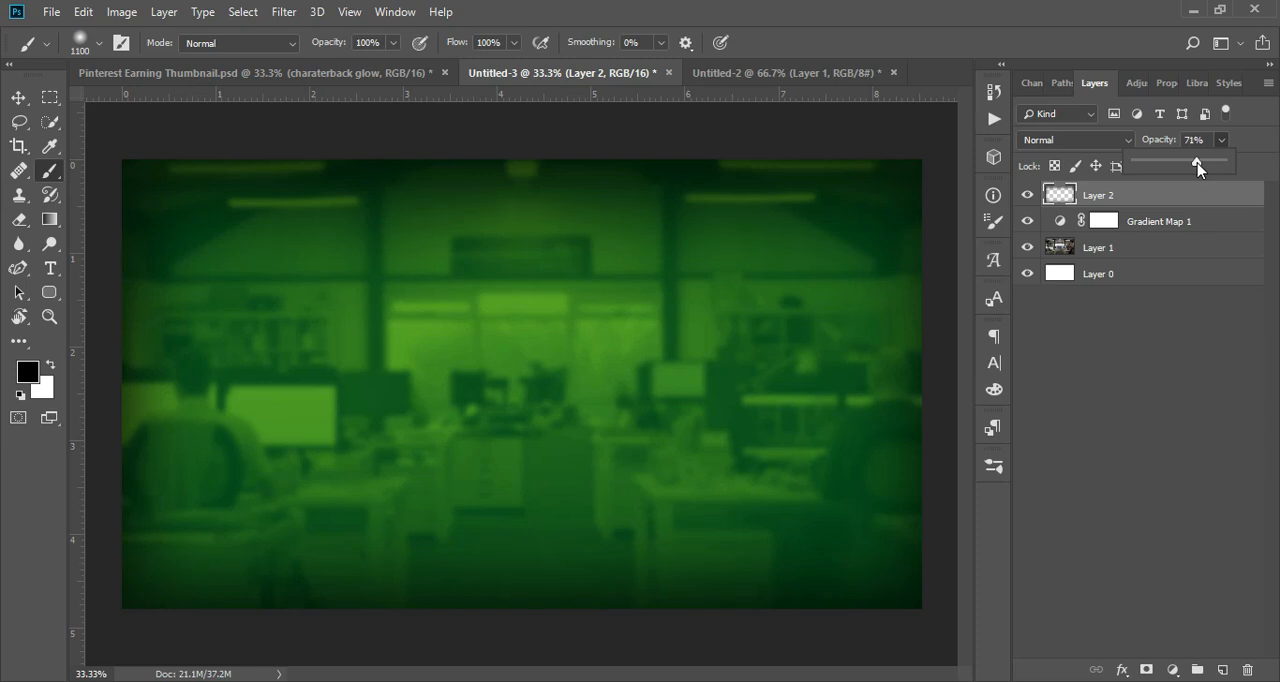
pyautogui.click(1029, 195)
pyautogui.click(1029, 195)
pyautogui.click(1060, 318)
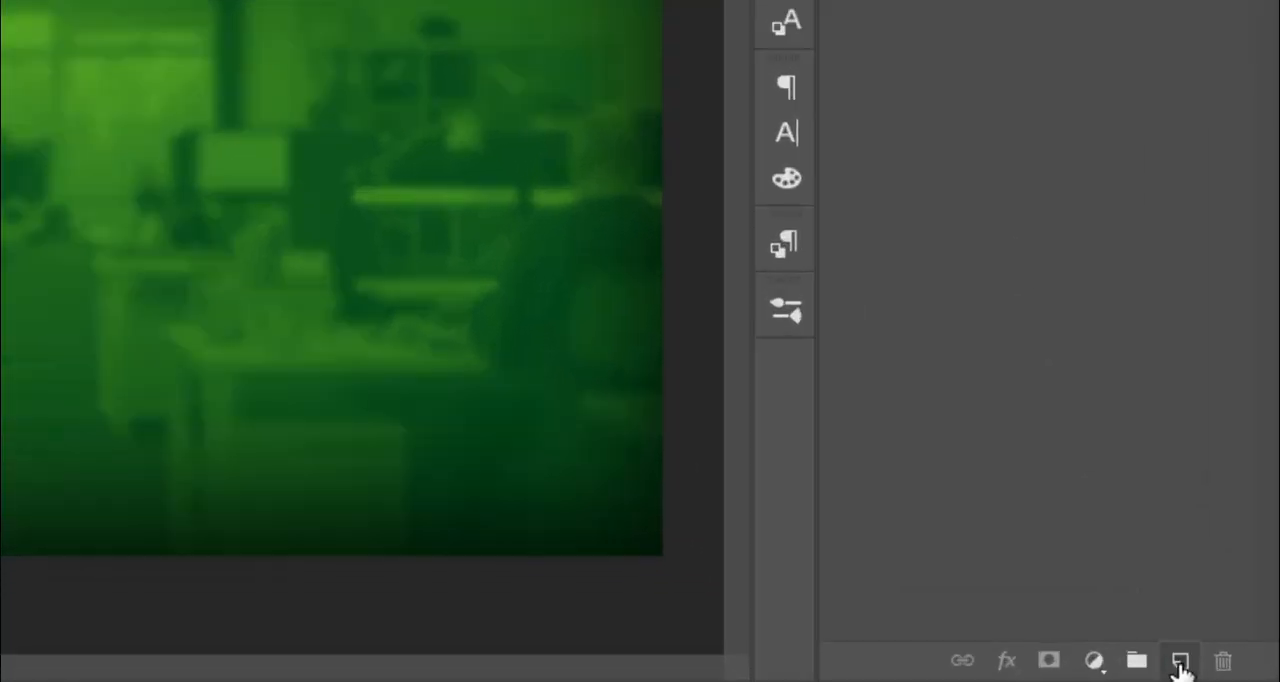
# Step: Add a new layer above the vignette and set the brush colour to green 19e061
pyautogui.click(1180, 662)
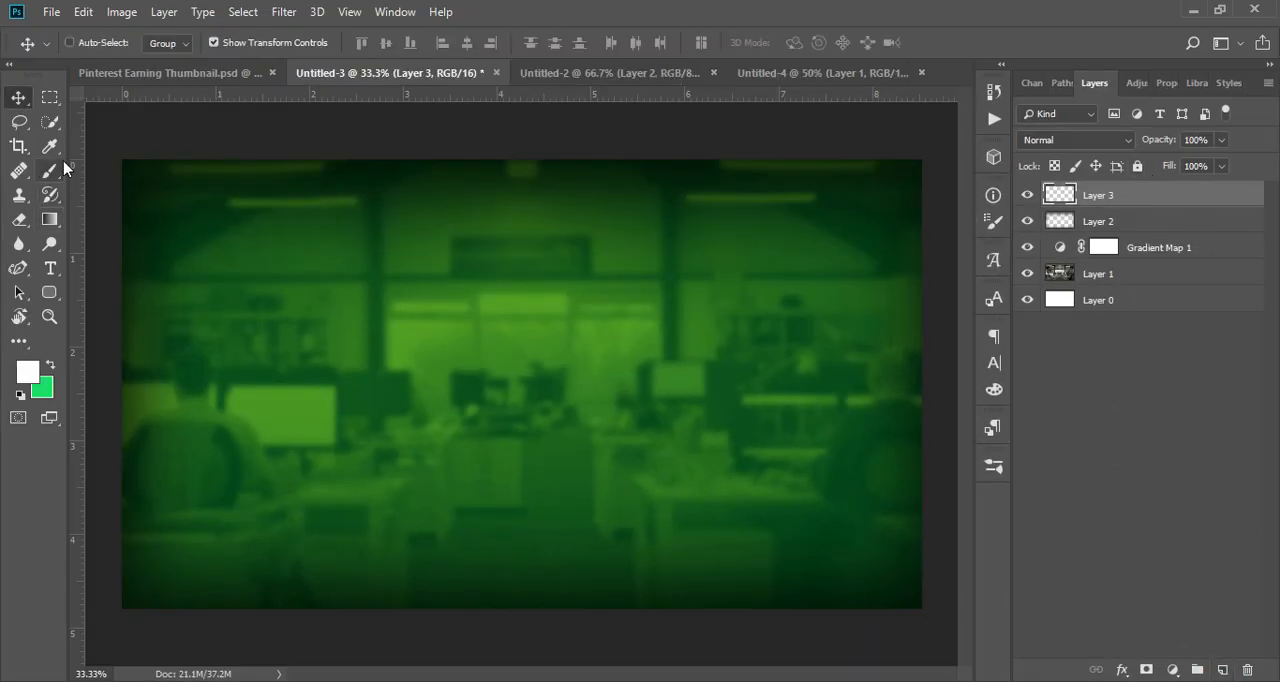
pyautogui.click(49, 170)
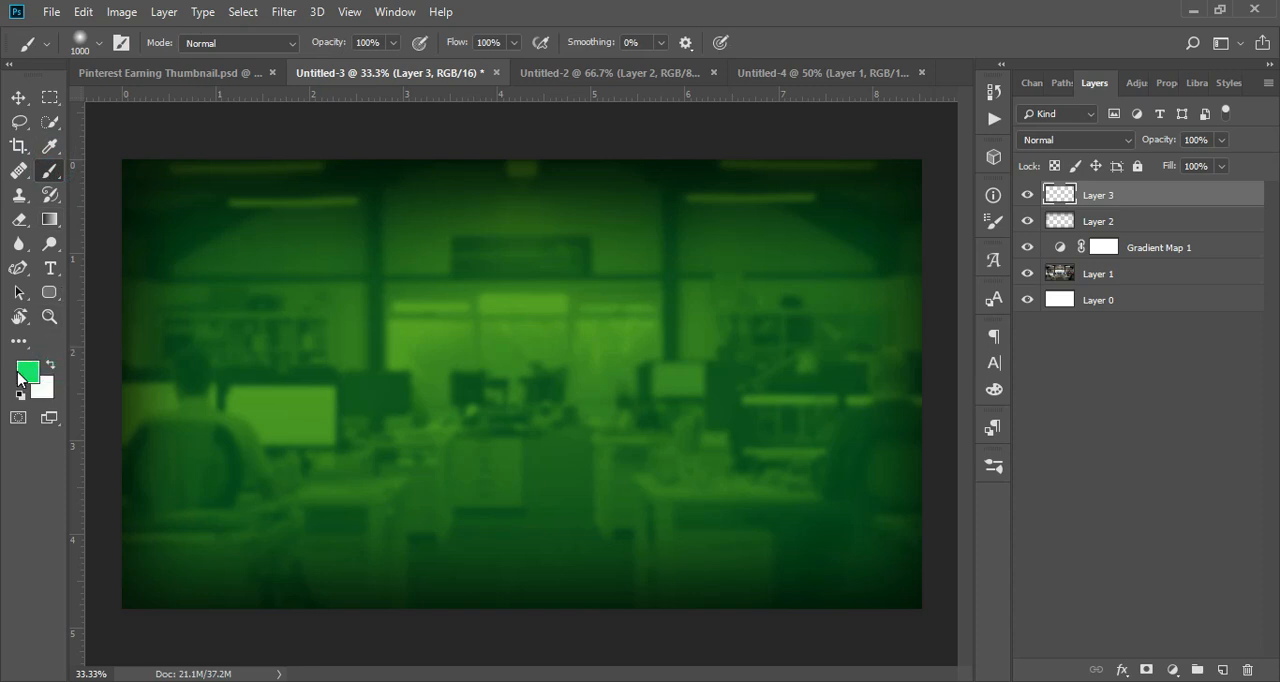
pyautogui.click(20, 375)
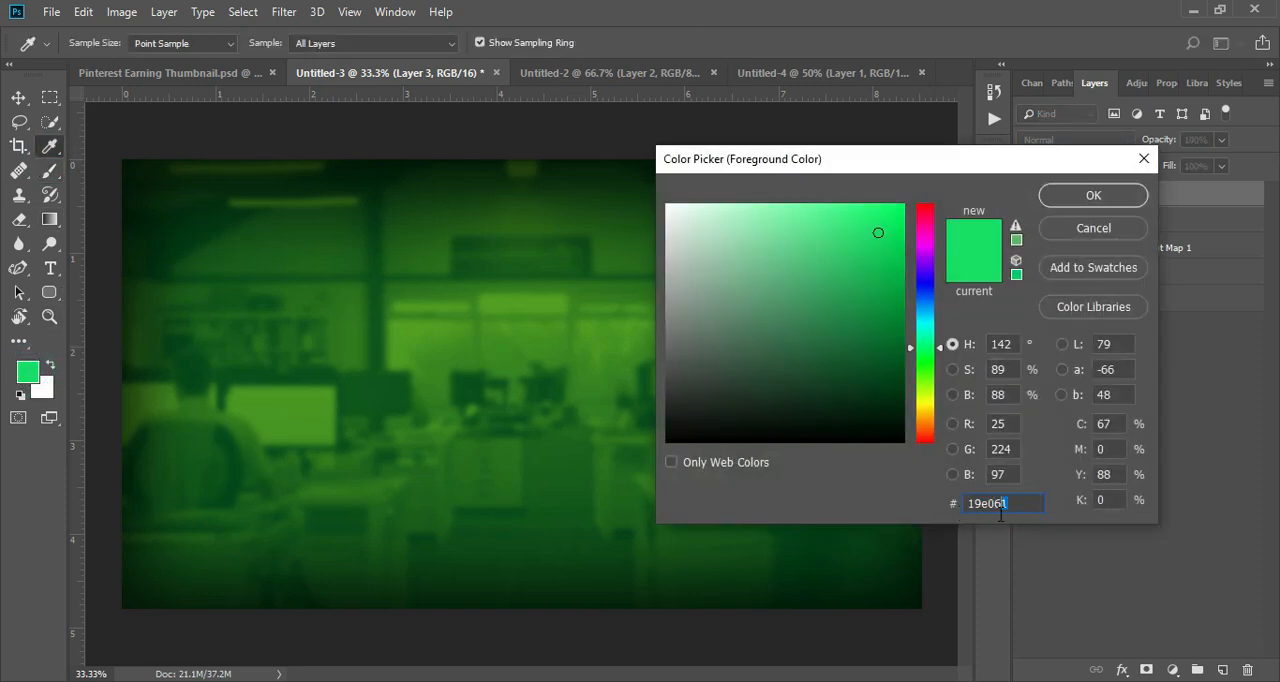
pyautogui.press('Return')
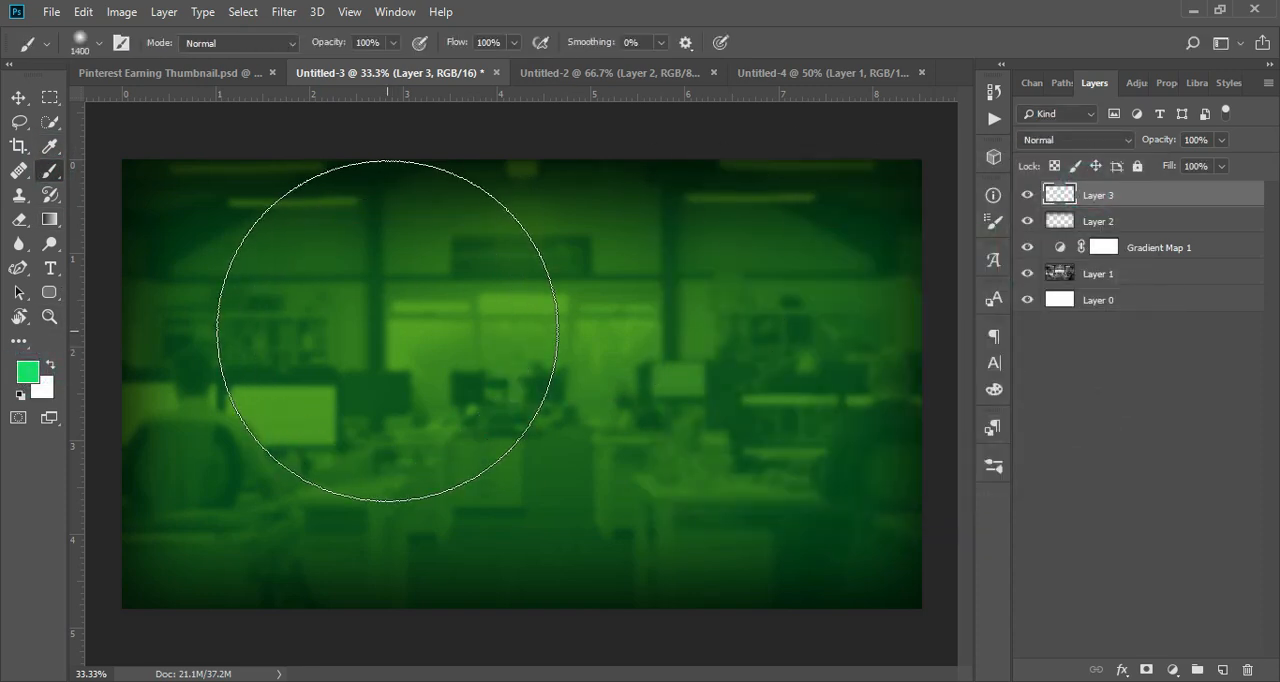
# Step: Paint a soft green glow on the left side of the image with a 1600 px dab and a 900 px dab
pyautogui.click(314, 390)
pyautogui.hotkey('ctrl', 'z')
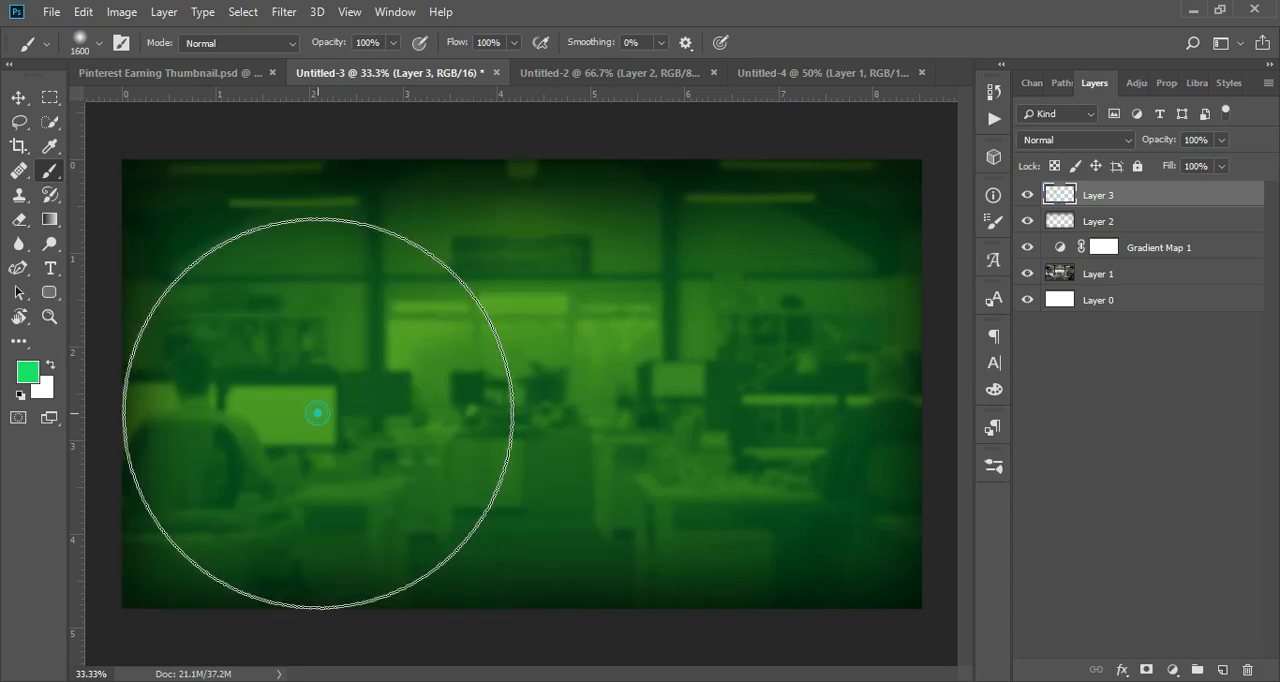
pyautogui.click(318, 412)
pyautogui.press('[')
pyautogui.press('[')
pyautogui.press('[')
pyautogui.press('[')
pyautogui.press('[')
pyautogui.press('[')
pyautogui.press('[')
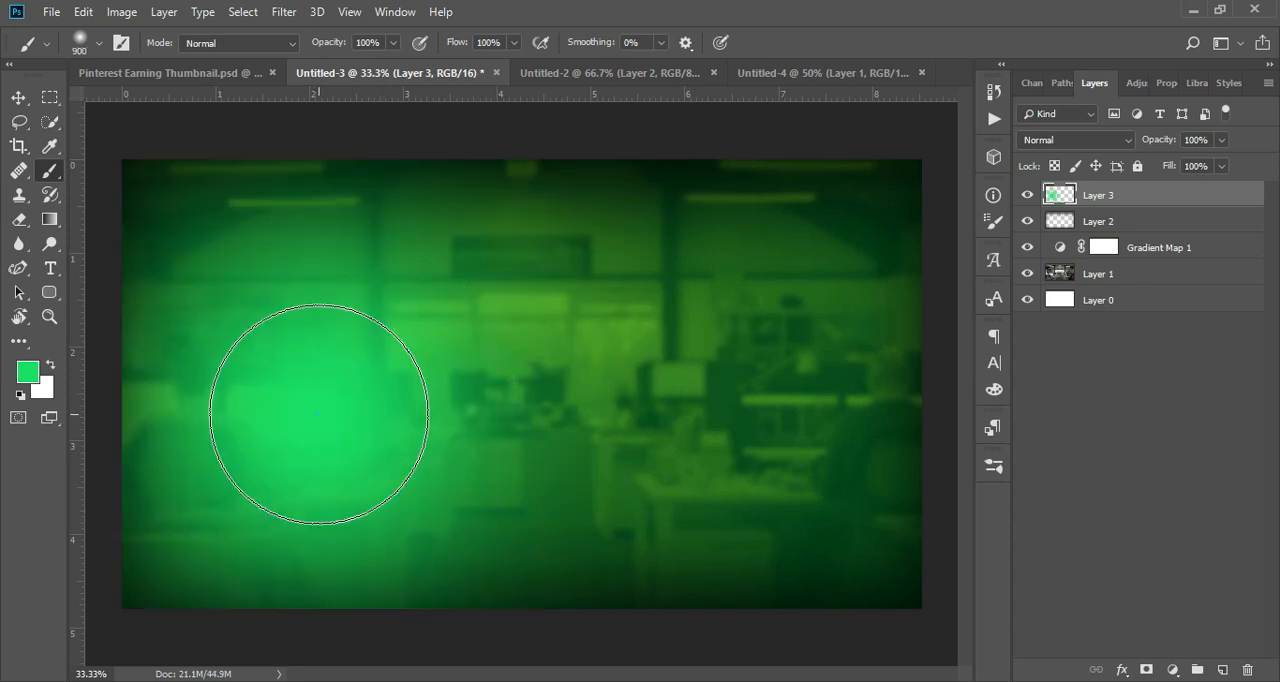
pyautogui.click(318, 414)
# Step: Bring the cut-out man from Untitled-4 into Untitled-3, then scale and place him over the green glow
pyautogui.click(18, 97)
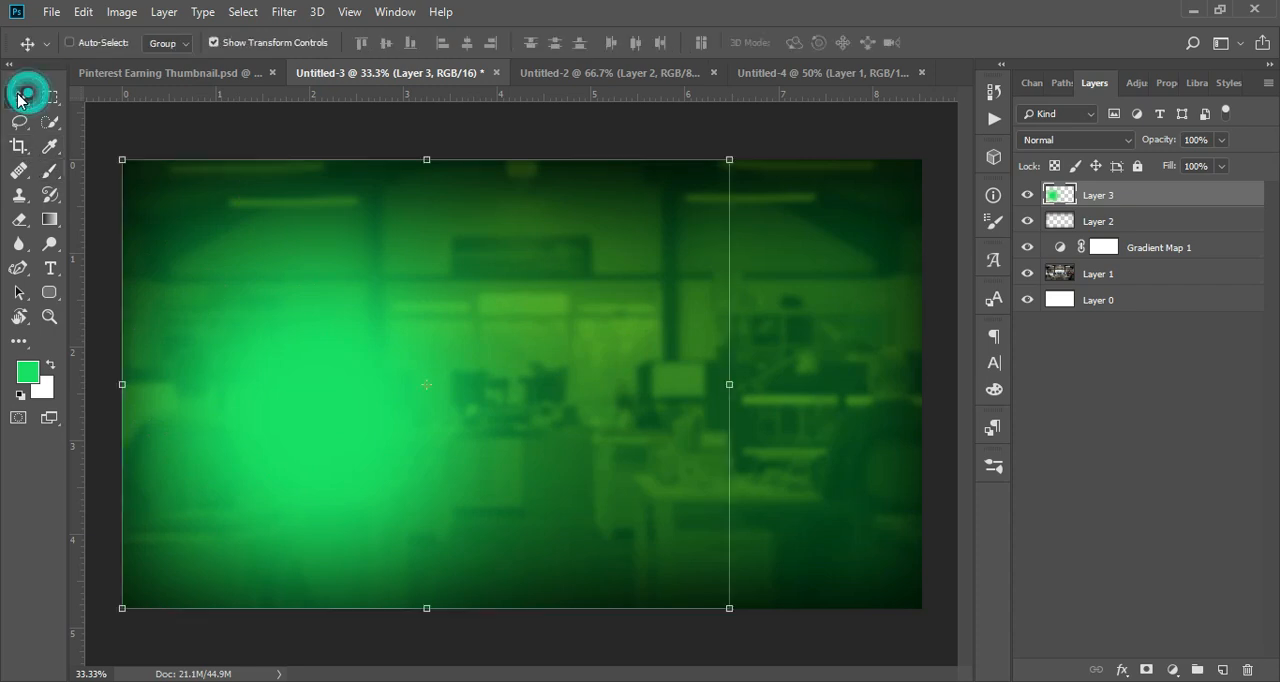
pyautogui.click(815, 72)
pyautogui.moveTo(1127, 207); pyautogui.dragTo(491, 391)
pyautogui.moveTo(683, 548); pyautogui.dragTo(815, 675)
pyautogui.moveTo(703, 503); pyautogui.dragTo(504, 582)
pyautogui.press('Return')
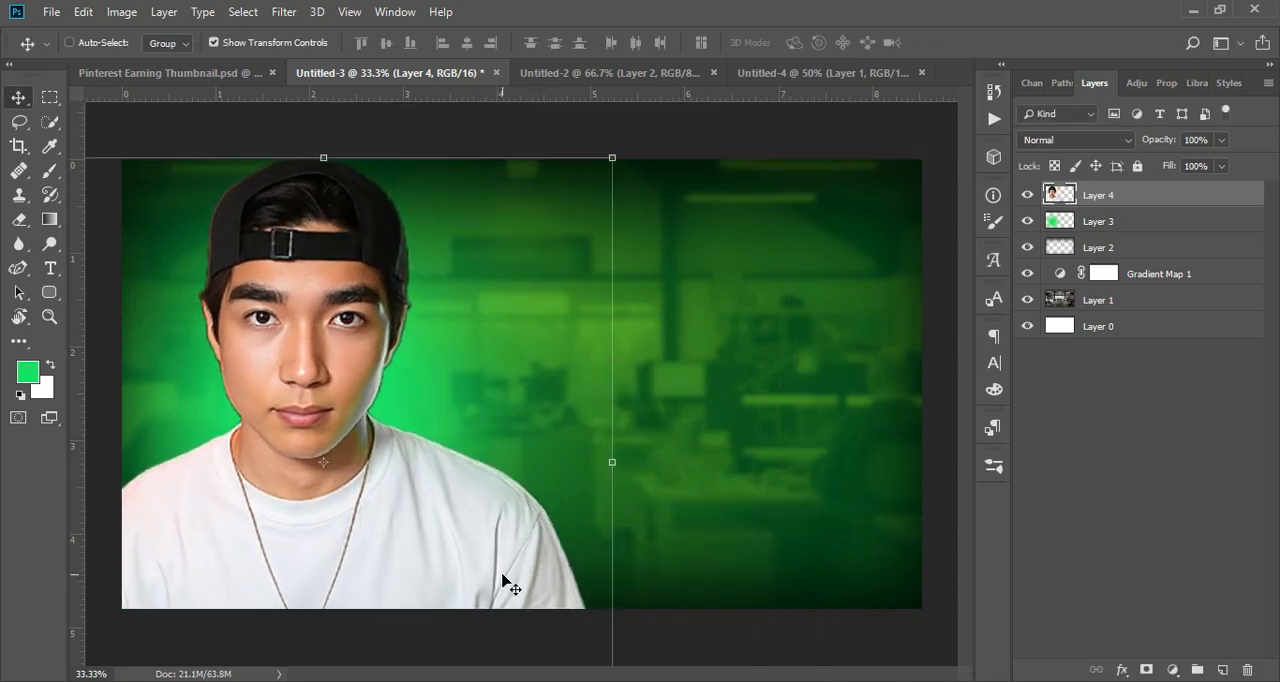
# Step: Scale the man down to about 97% and nudge him slightly downward
pyautogui.moveTo(616, 158); pyautogui.dragTo(605, 155)
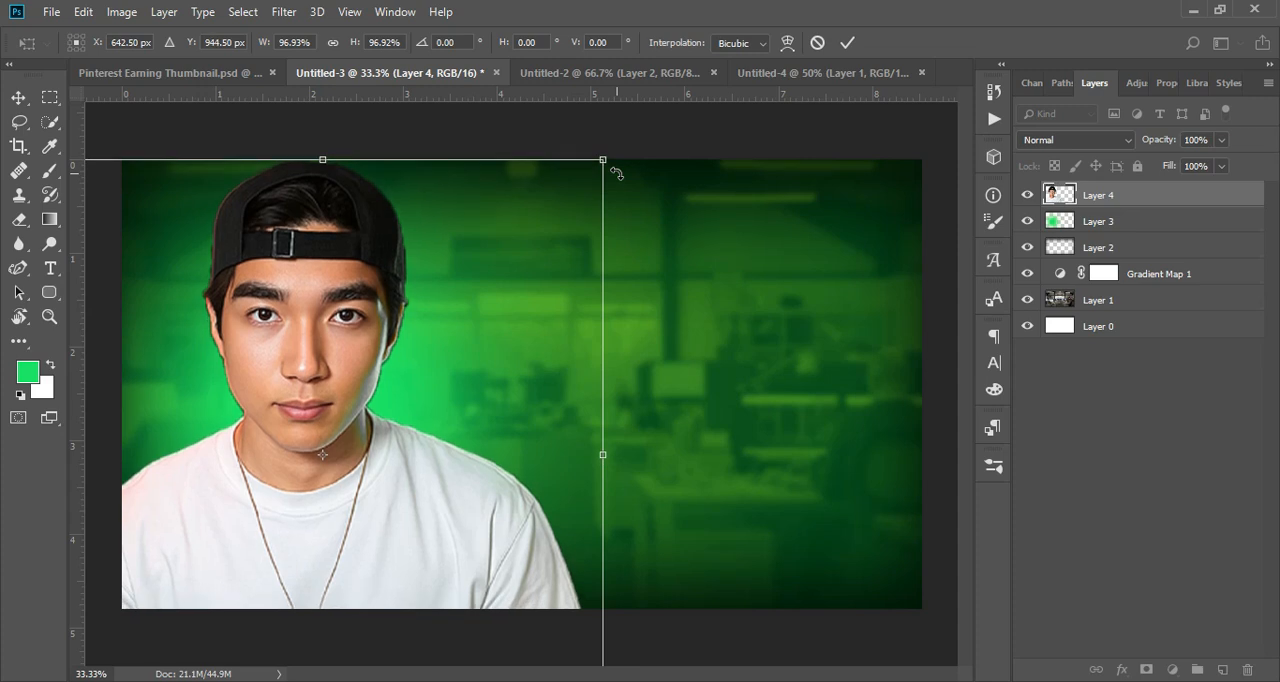
pyautogui.press('Down')
pyautogui.press('Down')
pyautogui.press('Down')
pyautogui.press('Down')
pyautogui.press('Down')
pyautogui.press('Down')
pyautogui.press('Down')
pyautogui.press('Down')
pyautogui.press('Down')
pyautogui.press('Down')
pyautogui.press('Down')
pyautogui.press('Down')
pyautogui.press('Down')
pyautogui.press('Down')
pyautogui.press('Down')
pyautogui.press('Down')
pyautogui.press('Down')
pyautogui.press('Down')
pyautogui.press('Down')
pyautogui.press('Down')
pyautogui.press('Return')
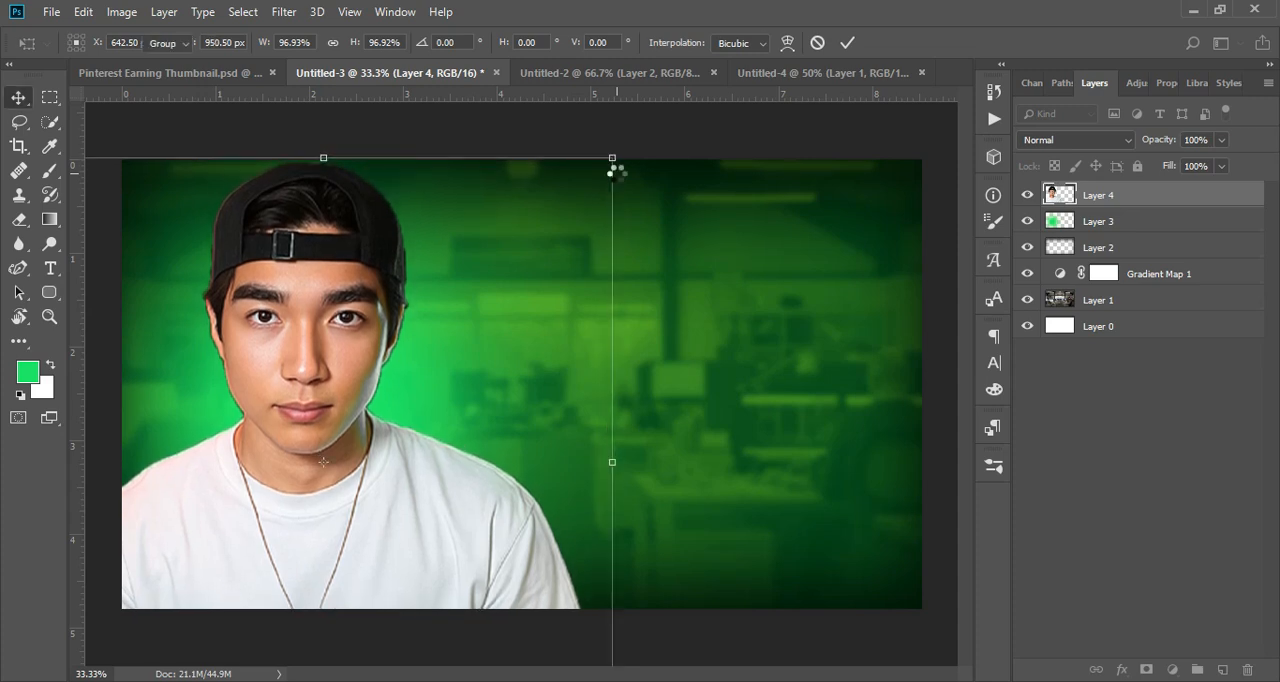
# Step: Duplicate the man's layer and add a white inner shadow to the copy with Normal blending and 100% opacity
pyautogui.hotkey('ctrl', 'j')
pyautogui.rightClick(1137, 198)
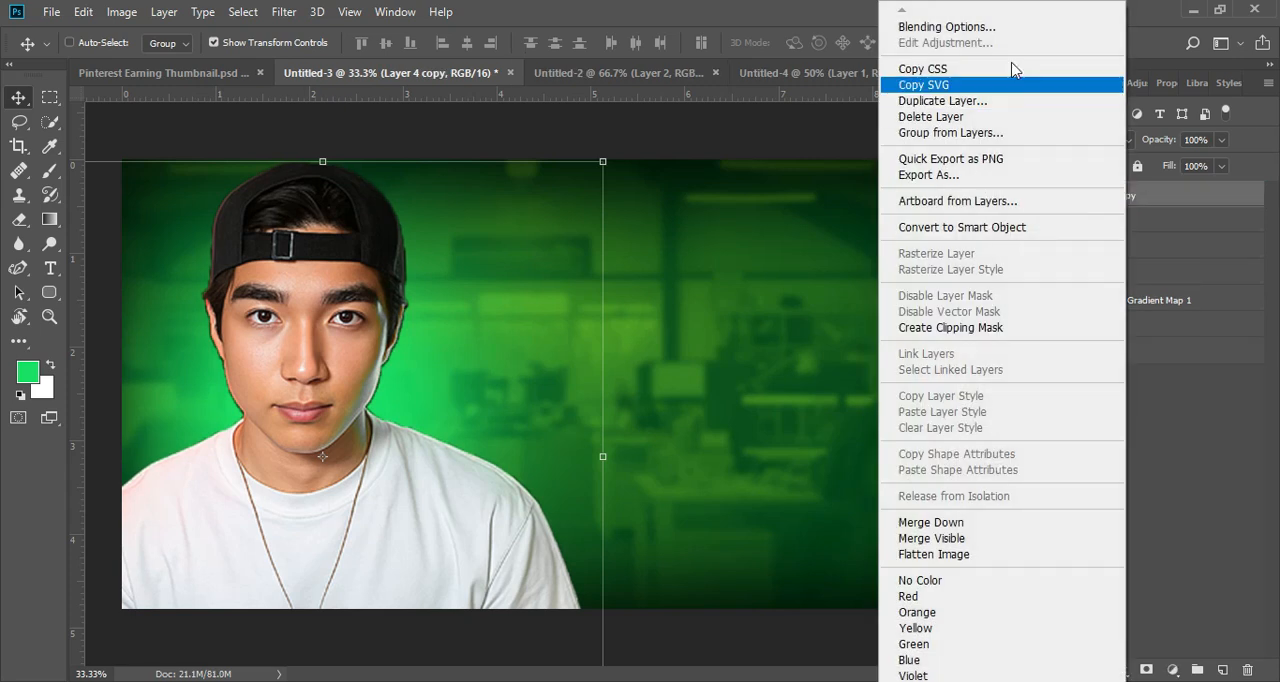
pyautogui.click(946, 27)
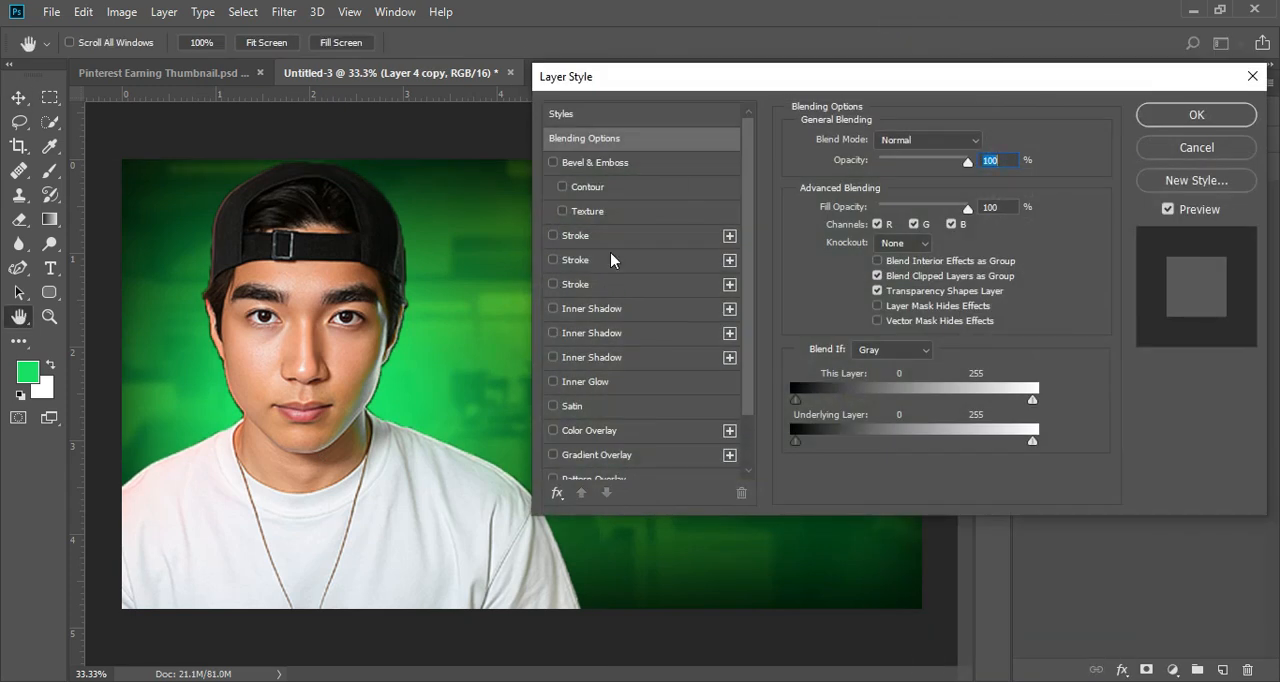
pyautogui.click(592, 308)
pyautogui.moveTo(654, 76); pyautogui.dragTo(712, 33)
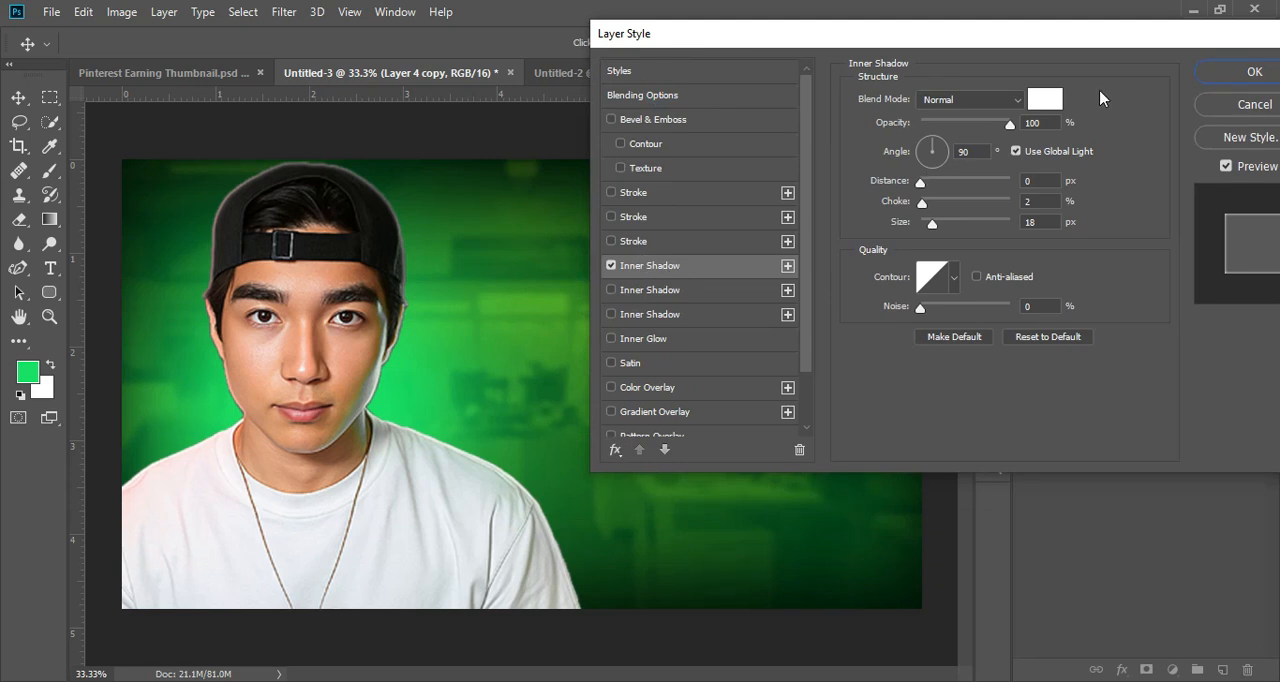
pyautogui.click(1047, 105)
pyautogui.click(998, 499)
pyautogui.click(1074, 197)
pyautogui.moveTo(1043, 123); pyautogui.dragTo(1024, 124)
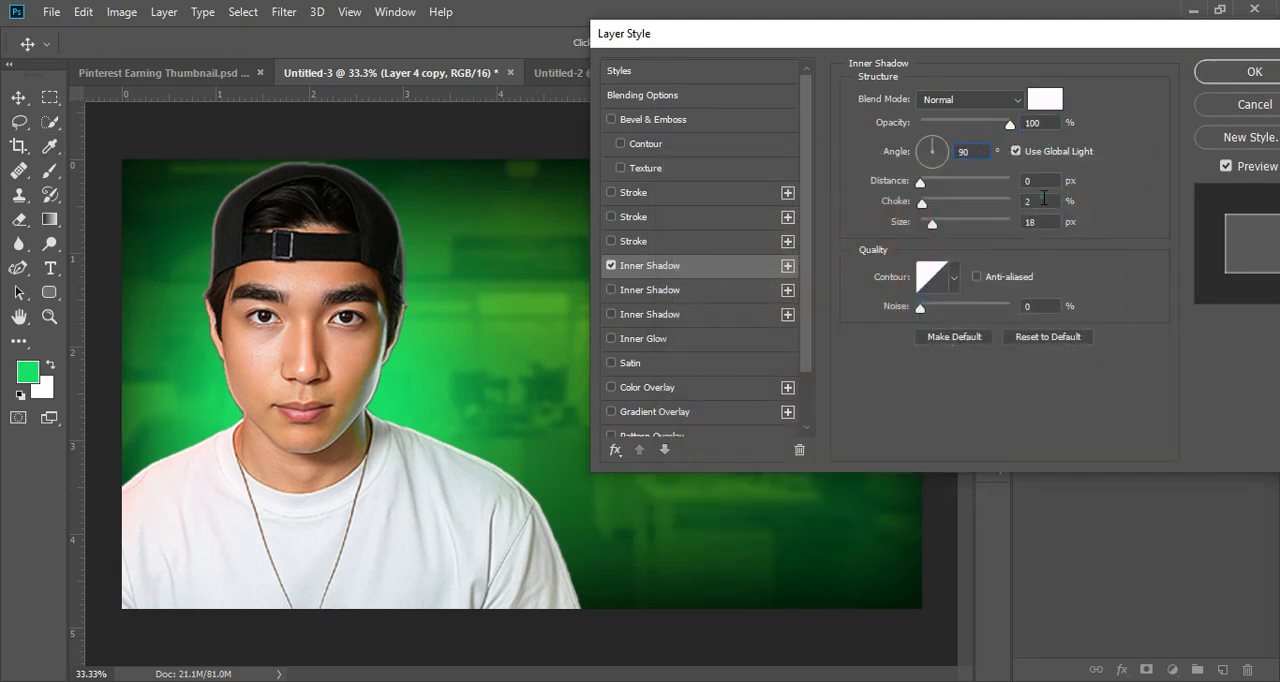
# Step: Add a second inner shadow in bright green 00ff5b with Normal blending, 100% opacity and a size of 49 px
pyautogui.click(651, 292)
pyautogui.click(1044, 104)
pyautogui.click(918, 359)
pyautogui.click(399, 407)
pyautogui.moveTo(882, 221); pyautogui.dragTo(905, 202)
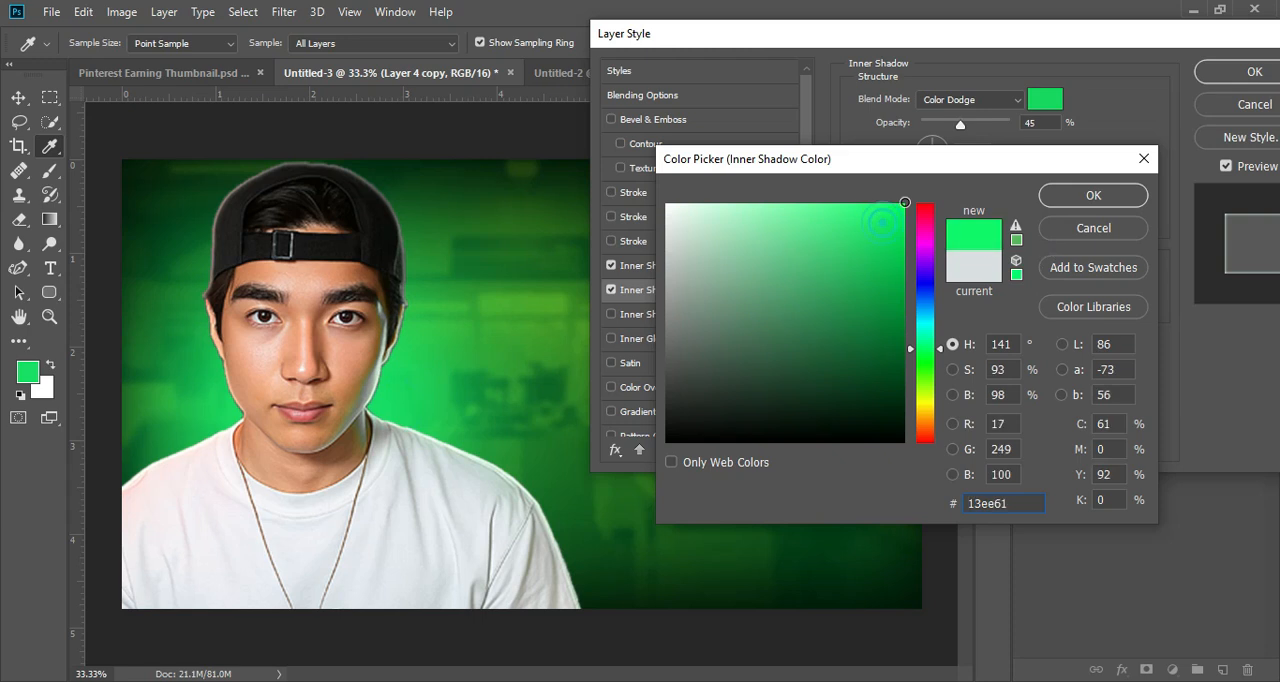
pyautogui.press('Return')
pyautogui.moveTo(966, 124); pyautogui.dragTo(1013, 126)
pyautogui.click(950, 100)
pyautogui.click(945, 115)
pyautogui.moveTo(934, 223)
pyautogui.mouseDown()
pyautogui.moveTo(1008, 226)
pyautogui.moveTo(942, 225)
pyautogui.mouseUp()
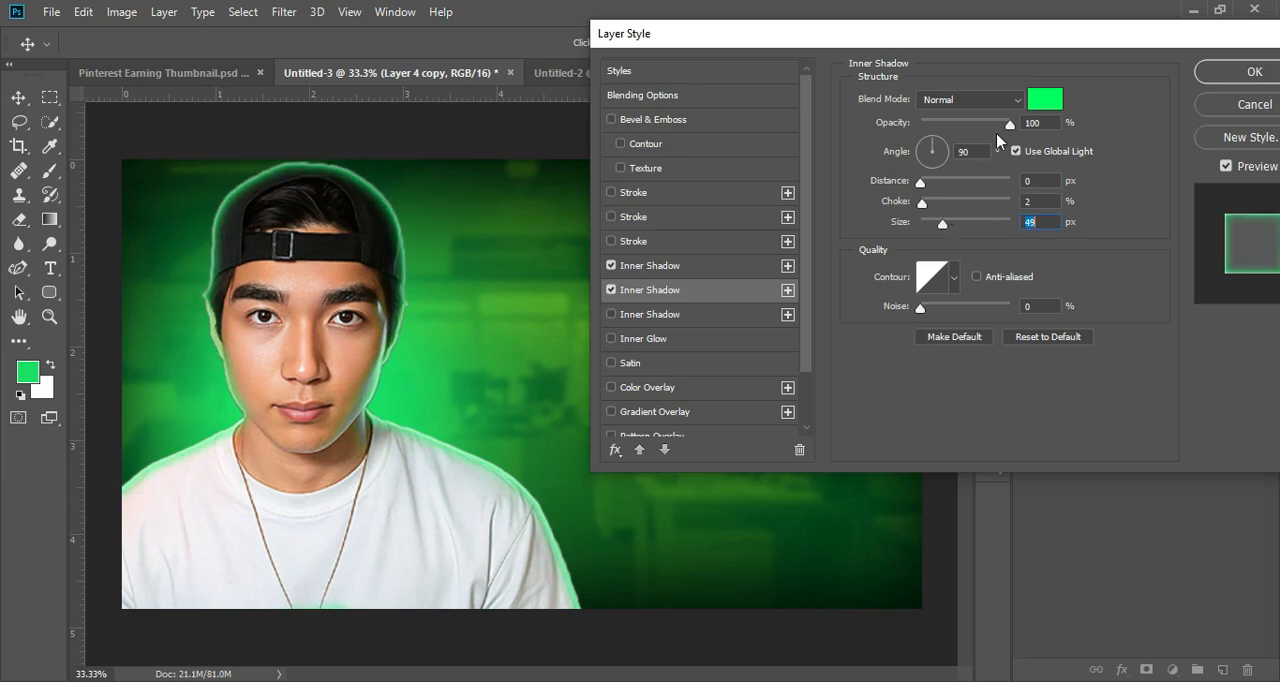
# Step: Reduce the green inner shadow's size to 29 px and the white one's to 16 px, and apply the layer style
pyautogui.click(648, 265)
pyautogui.click(611, 265)
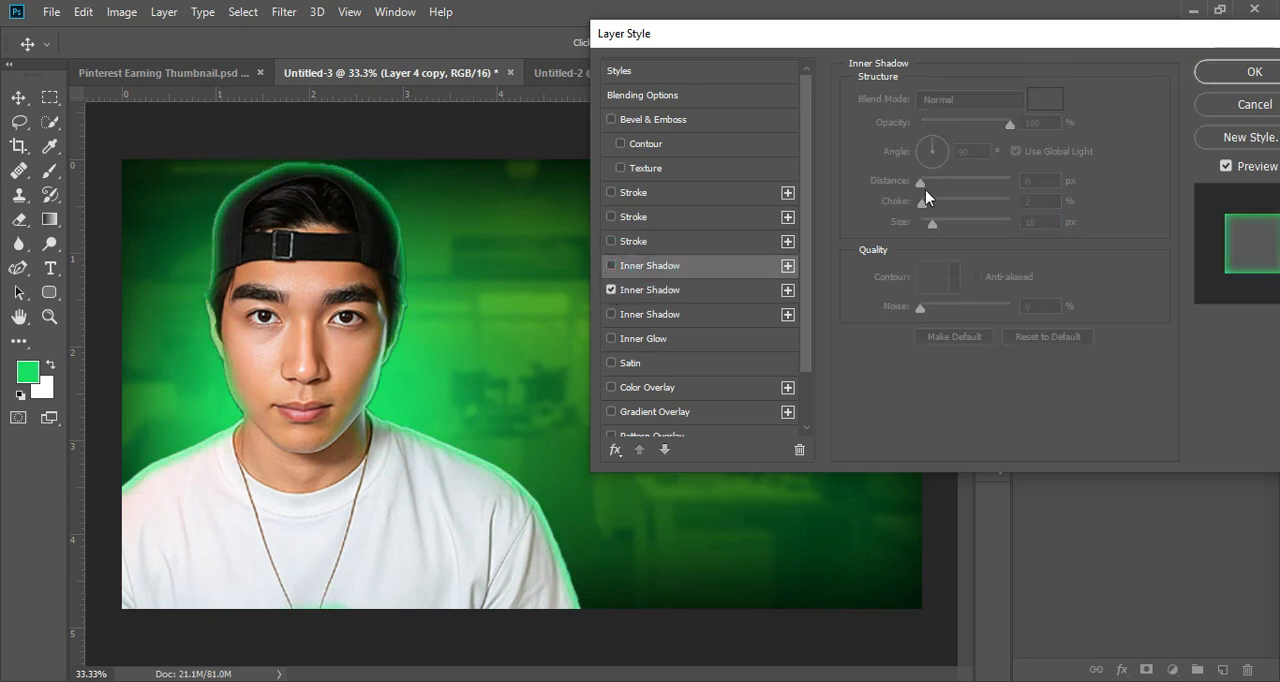
pyautogui.click(697, 299)
pyautogui.moveTo(942, 226); pyautogui.dragTo(936, 228)
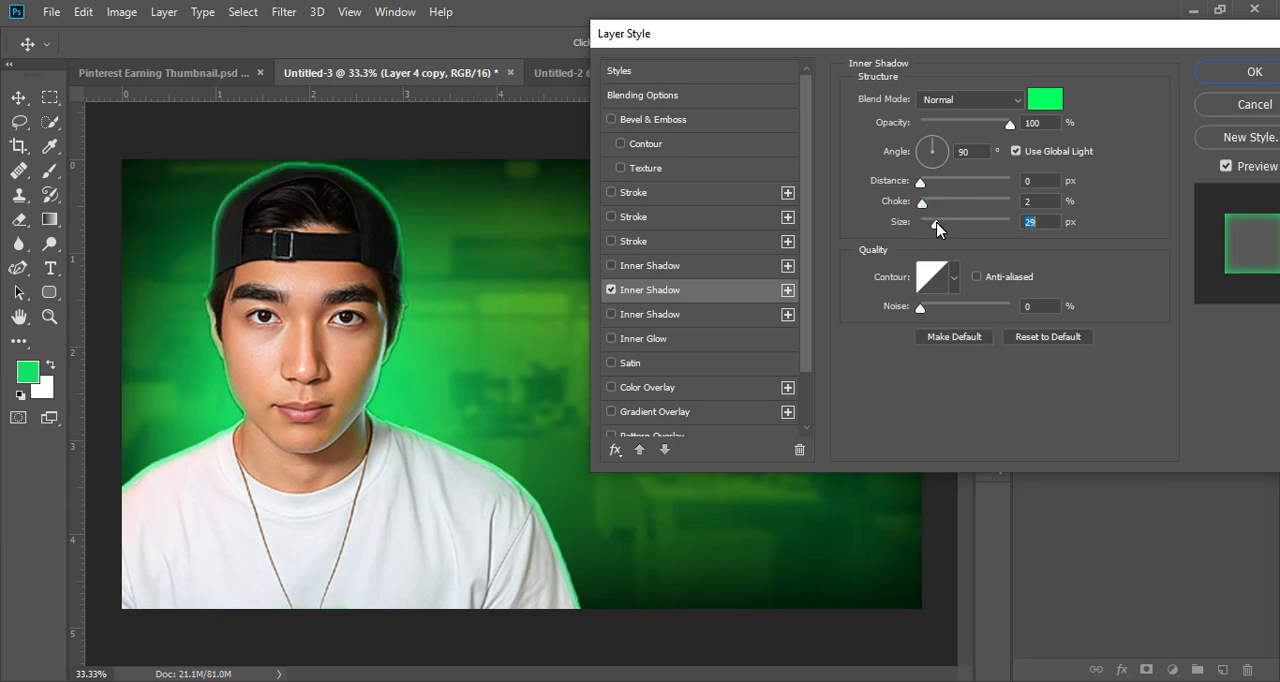
pyautogui.click(650, 265)
pyautogui.moveTo(932, 224); pyautogui.dragTo(932, 228)
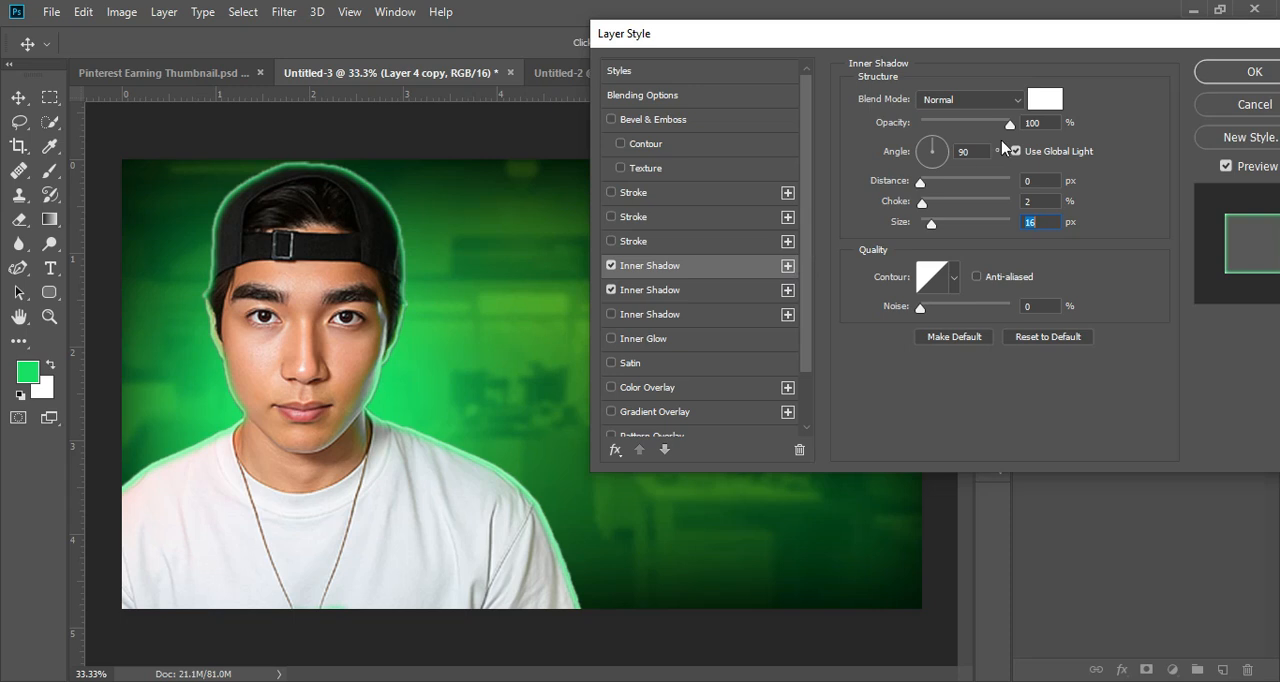
pyautogui.click(1214, 78)
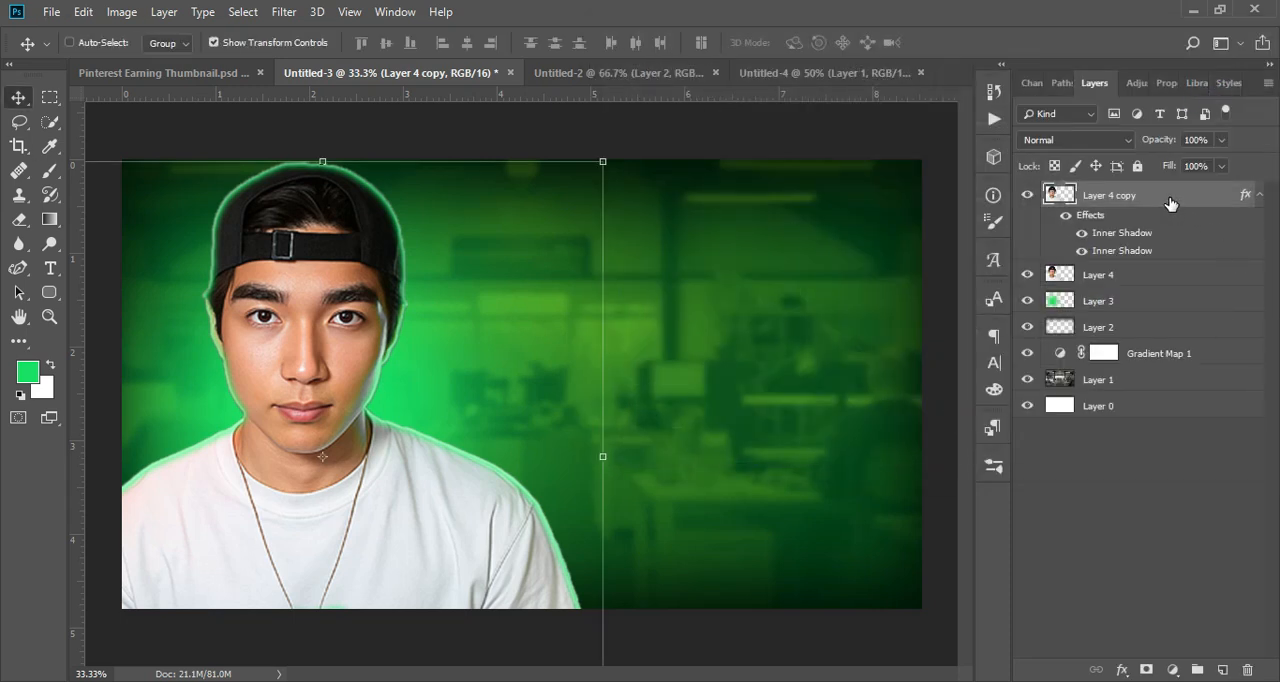
# Step: Duplicate the glowing man layer and set the copy's white inner shadow to 46% opacity and 0 px size
pyautogui.hotkey('ctrl', 'j')
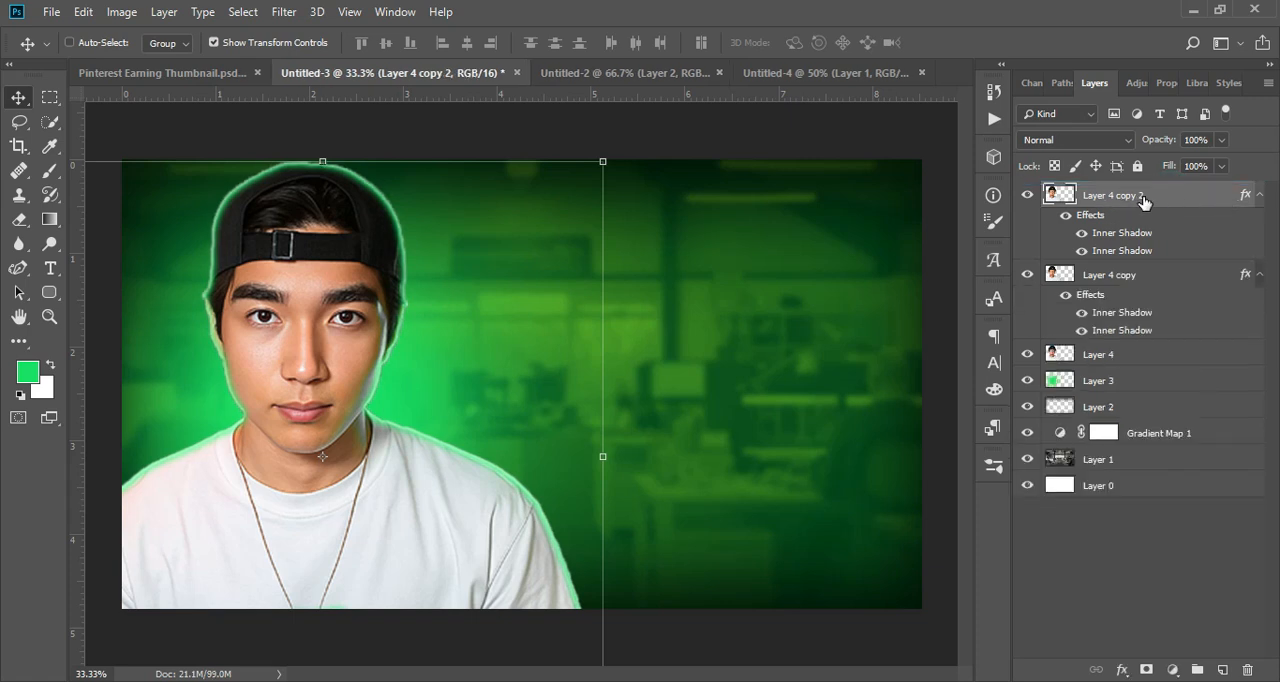
pyautogui.rightClick(1146, 200)
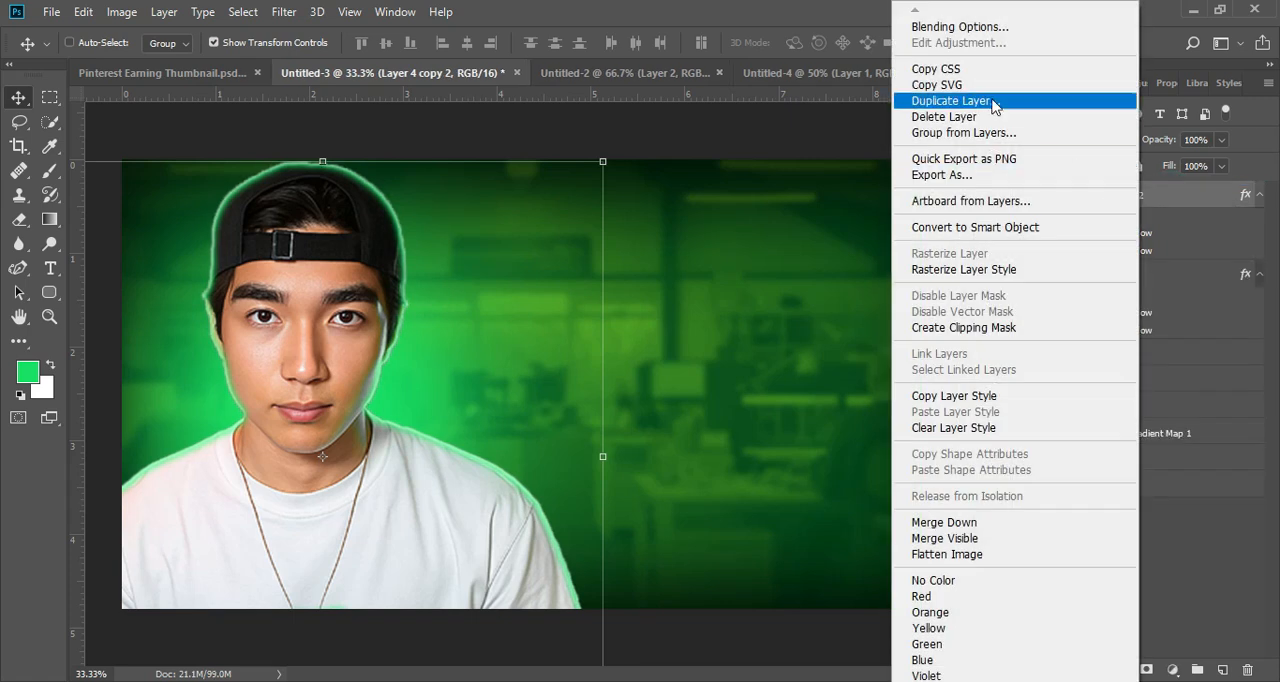
pyautogui.click(1000, 28)
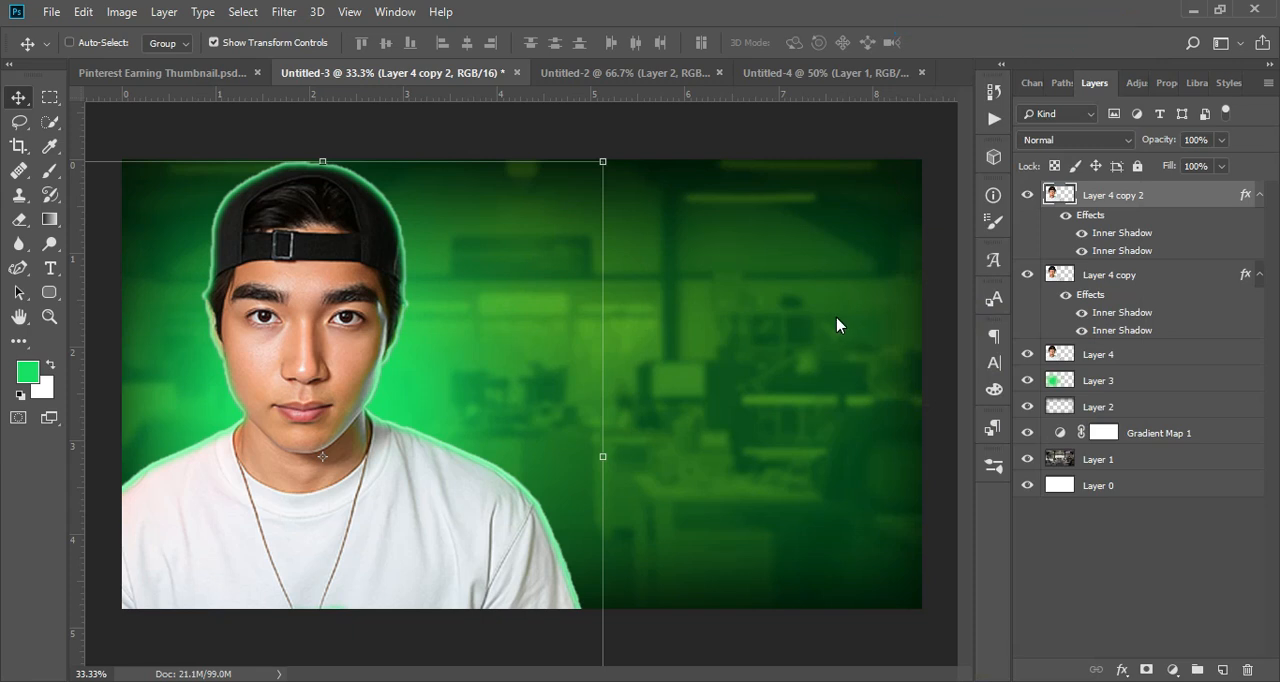
pyautogui.moveTo(770, 42); pyautogui.dragTo(873, 42)
pyautogui.click(700, 259)
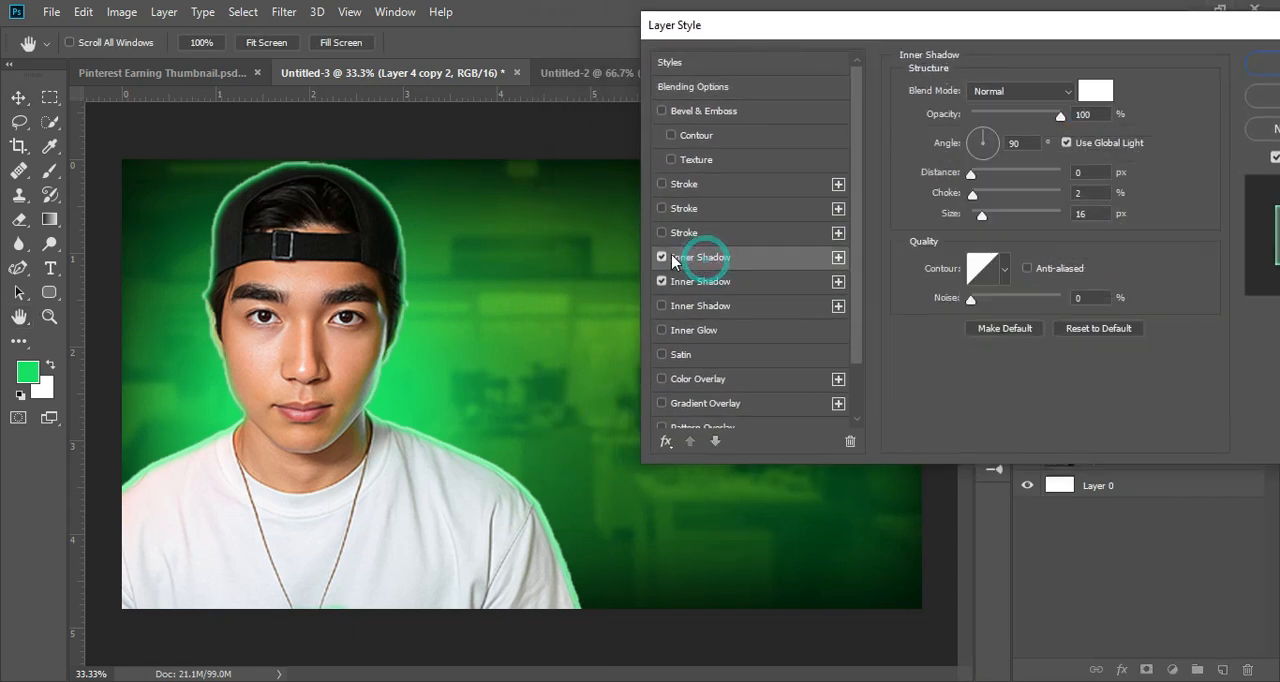
pyautogui.click(661, 257)
pyautogui.click(661, 257)
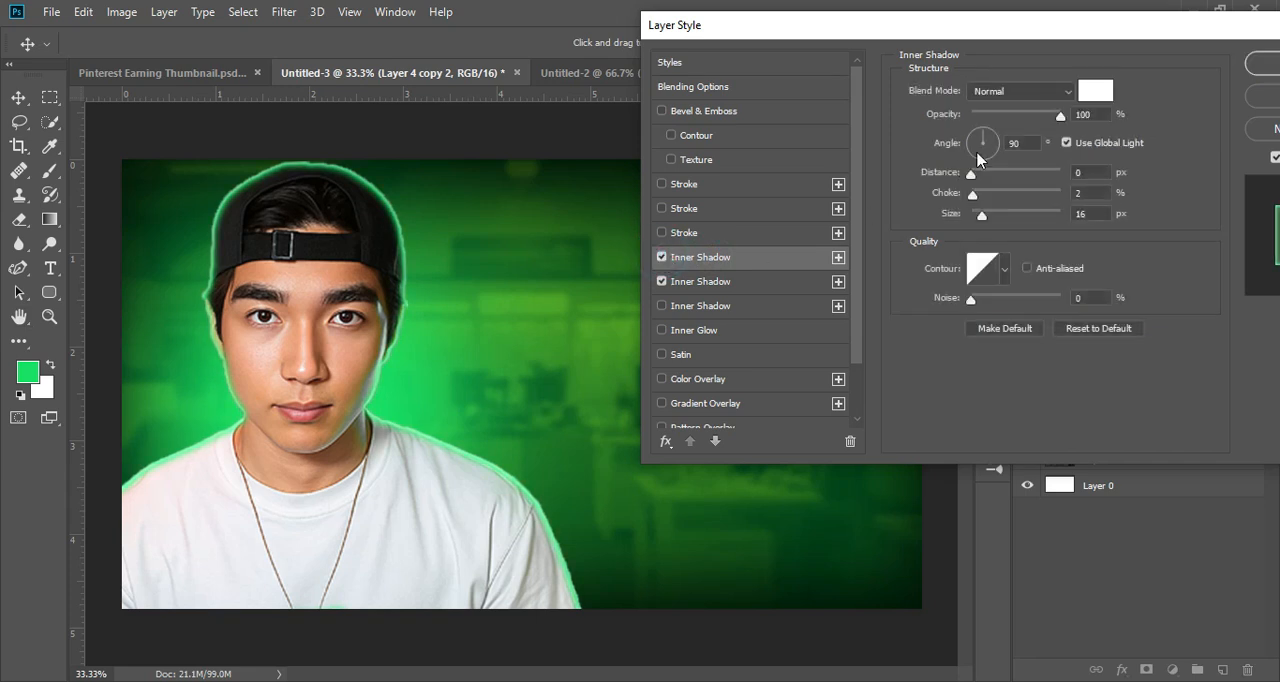
pyautogui.moveTo(1027, 115); pyautogui.dragTo(980, 118)
pyautogui.moveTo(982, 218)
pyautogui.mouseDown()
pyautogui.moveTo(997, 212)
pyautogui.moveTo(968, 222)
pyautogui.mouseUp()
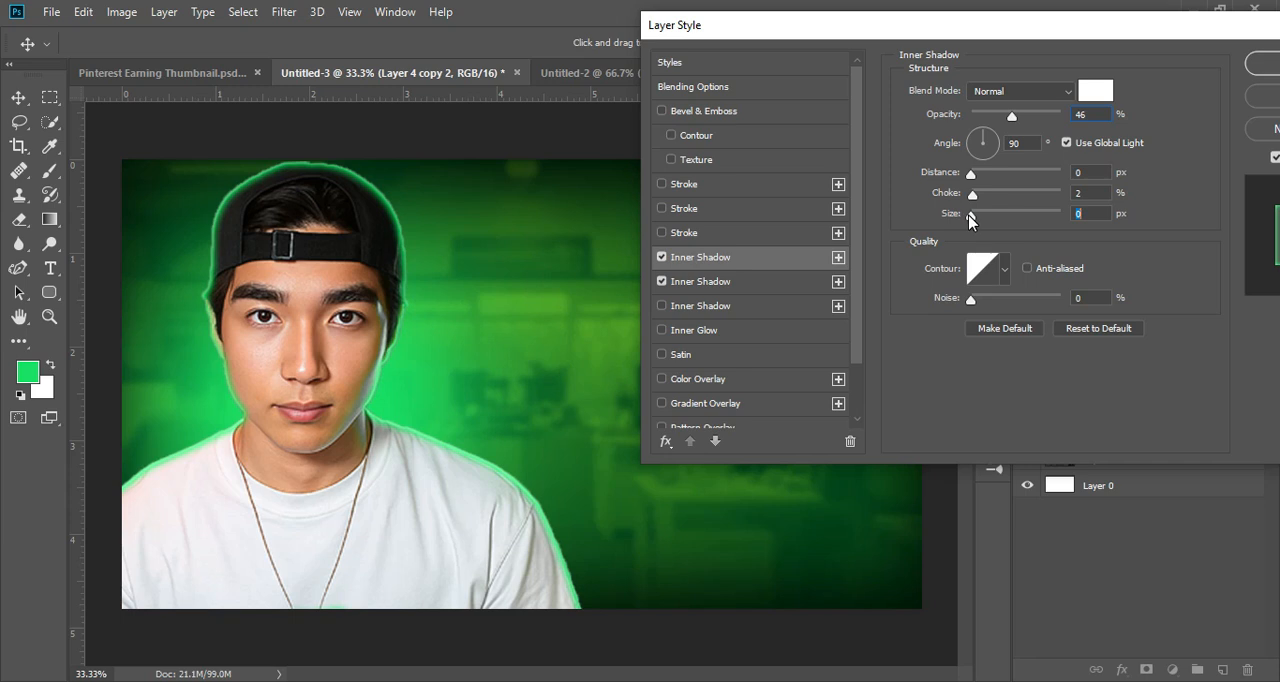
# Step: Set the top copy's green inner shadow size to 46 px, keep colour 00ff5b, and apply the layer style
pyautogui.click(703, 280)
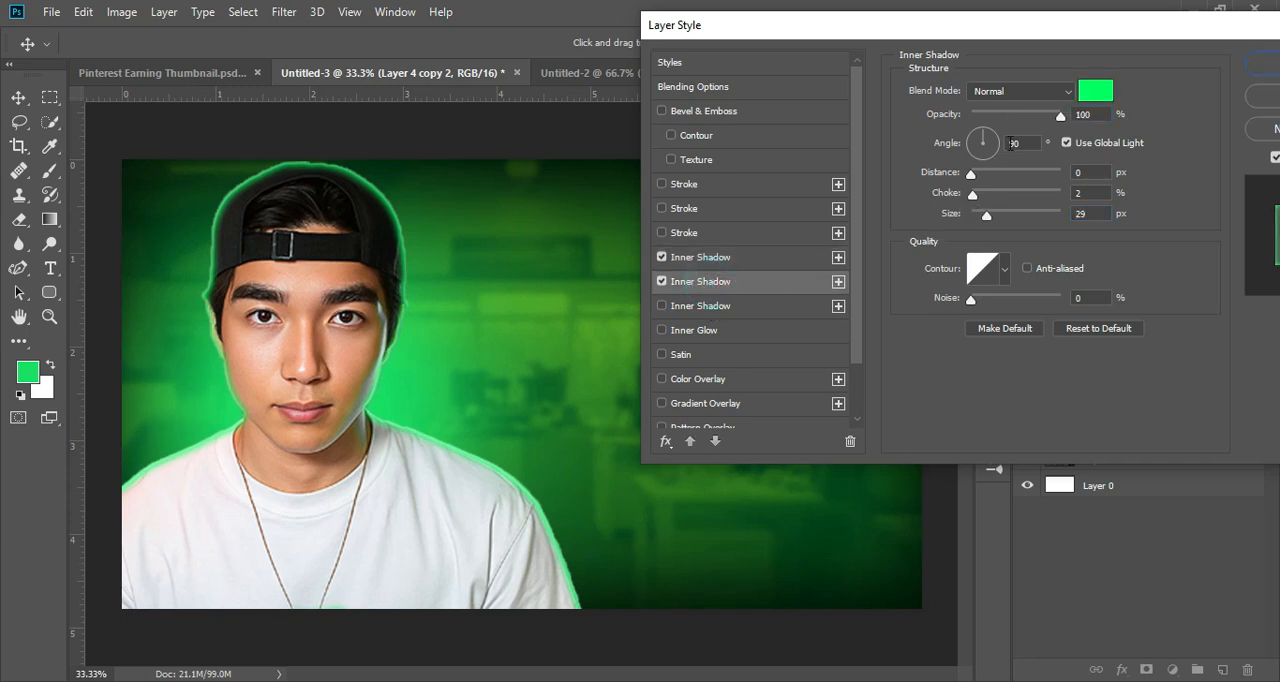
pyautogui.moveTo(987, 219)
pyautogui.mouseDown()
pyautogui.moveTo(1000, 214)
pyautogui.moveTo(993, 223)
pyautogui.mouseUp()
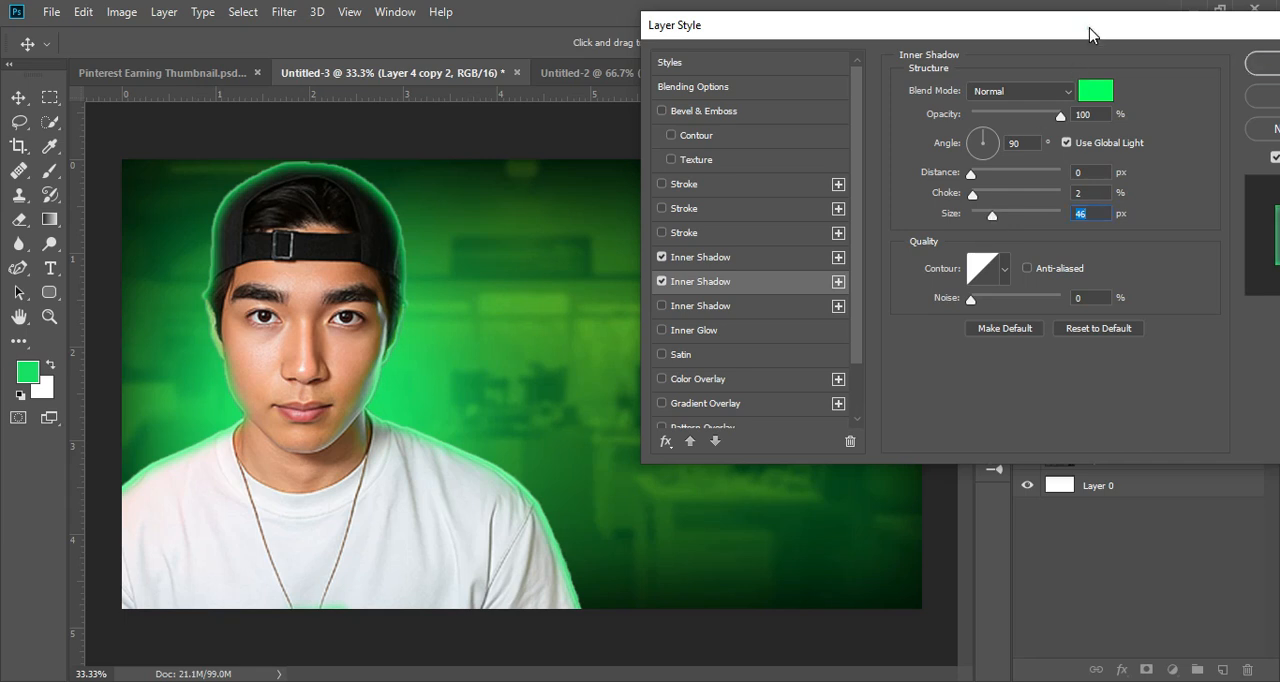
pyautogui.moveTo(1089, 35); pyautogui.dragTo(951, 46)
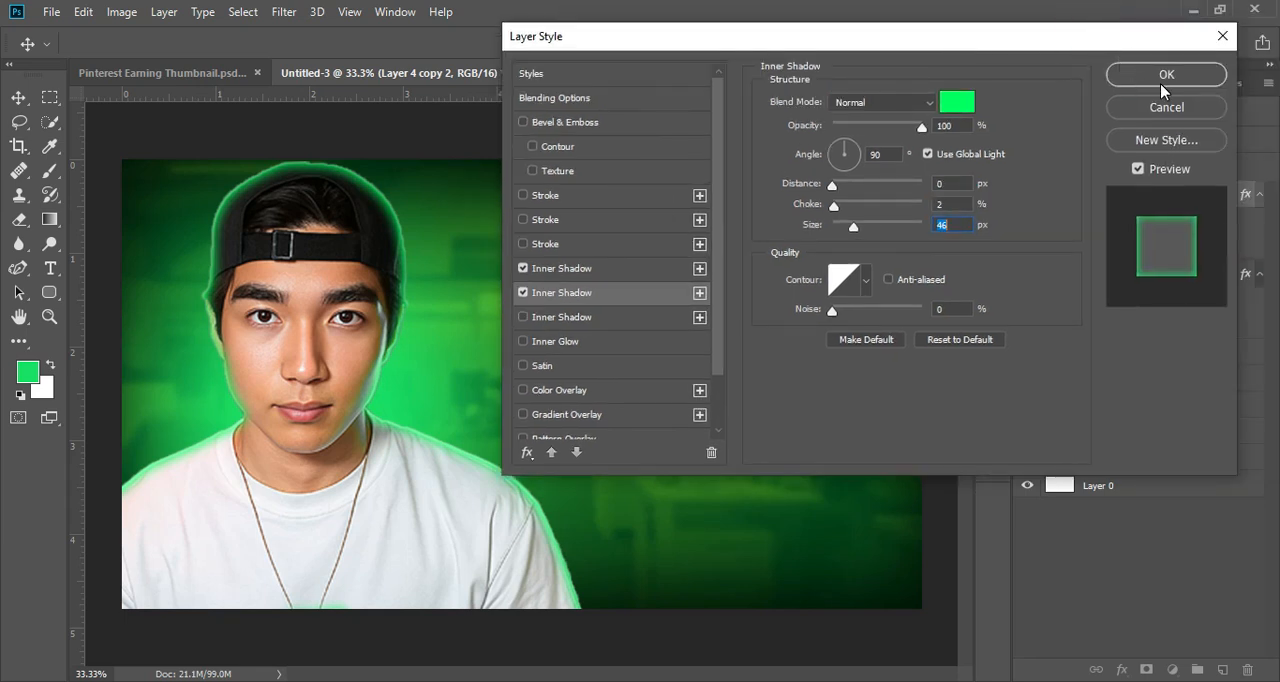
pyautogui.click(955, 205)
pyautogui.click(951, 205)
pyautogui.click(957, 104)
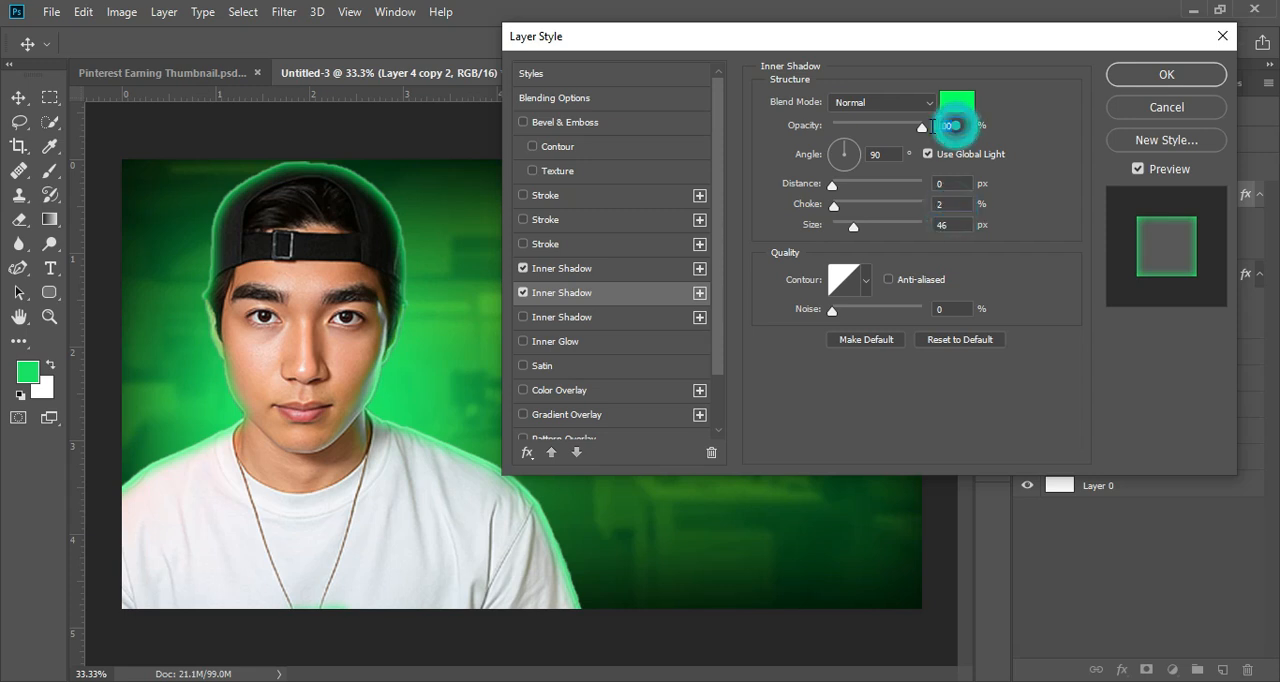
pyautogui.click(1013, 500)
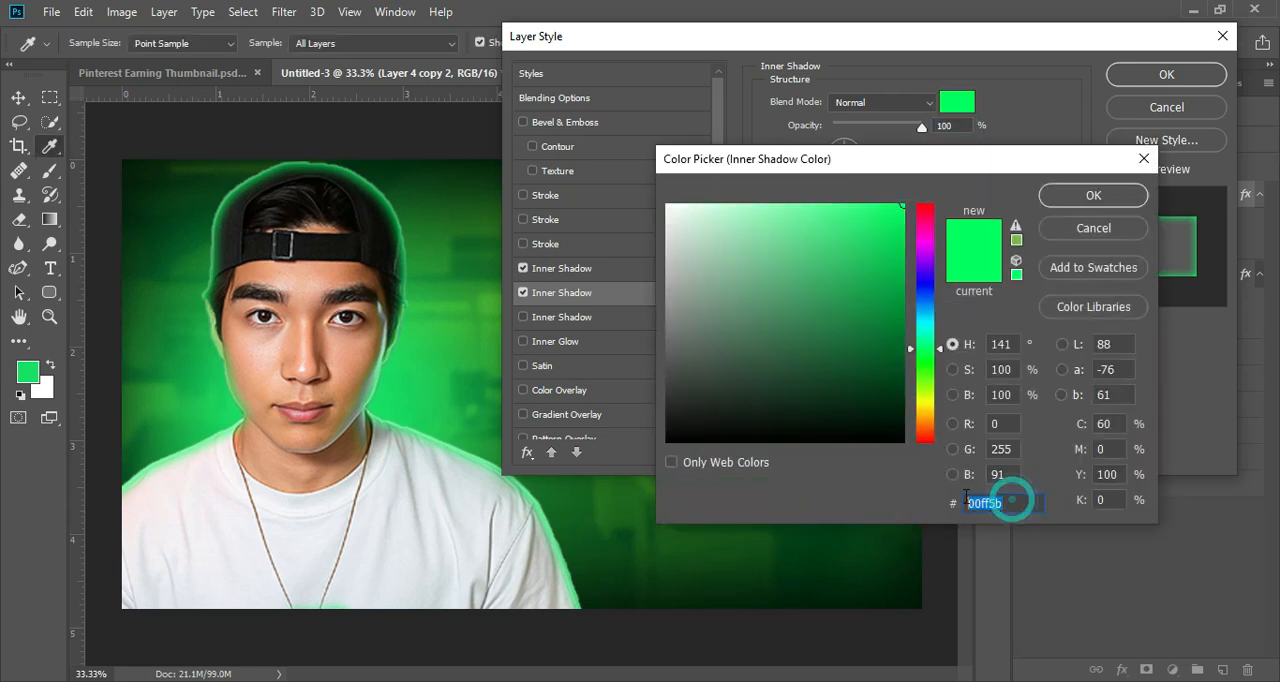
pyautogui.click(1061, 198)
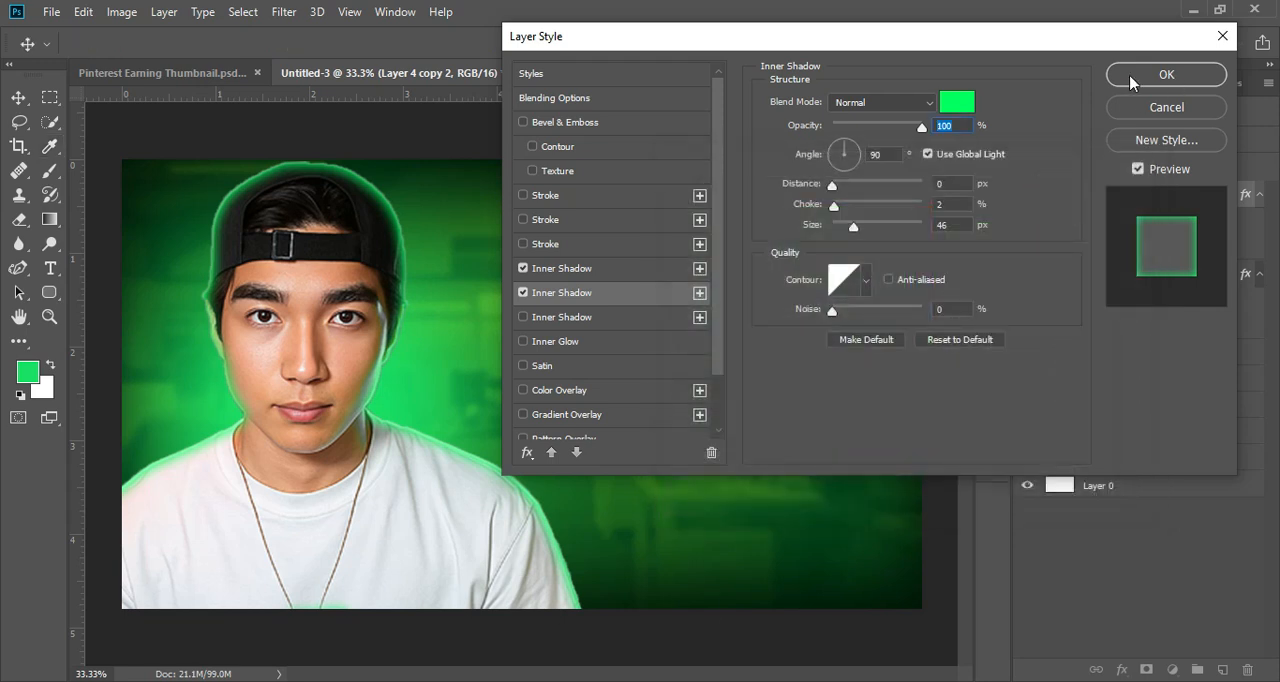
pyautogui.click(1180, 80)
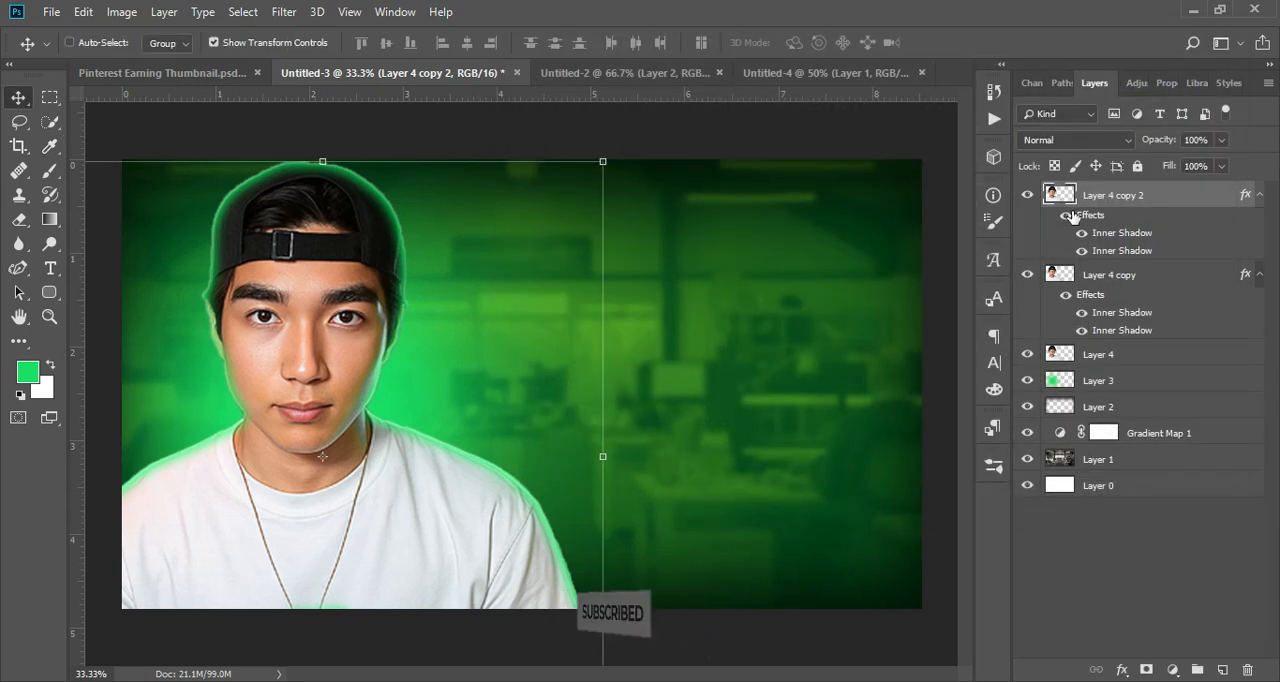
# Step: Group Layer 4 copy and Layer 4 copy 2, and add a layer mask to the group
pyautogui.keyDown('ctrl'); pyautogui.click(1141, 280); pyautogui.keyUp('ctrl')
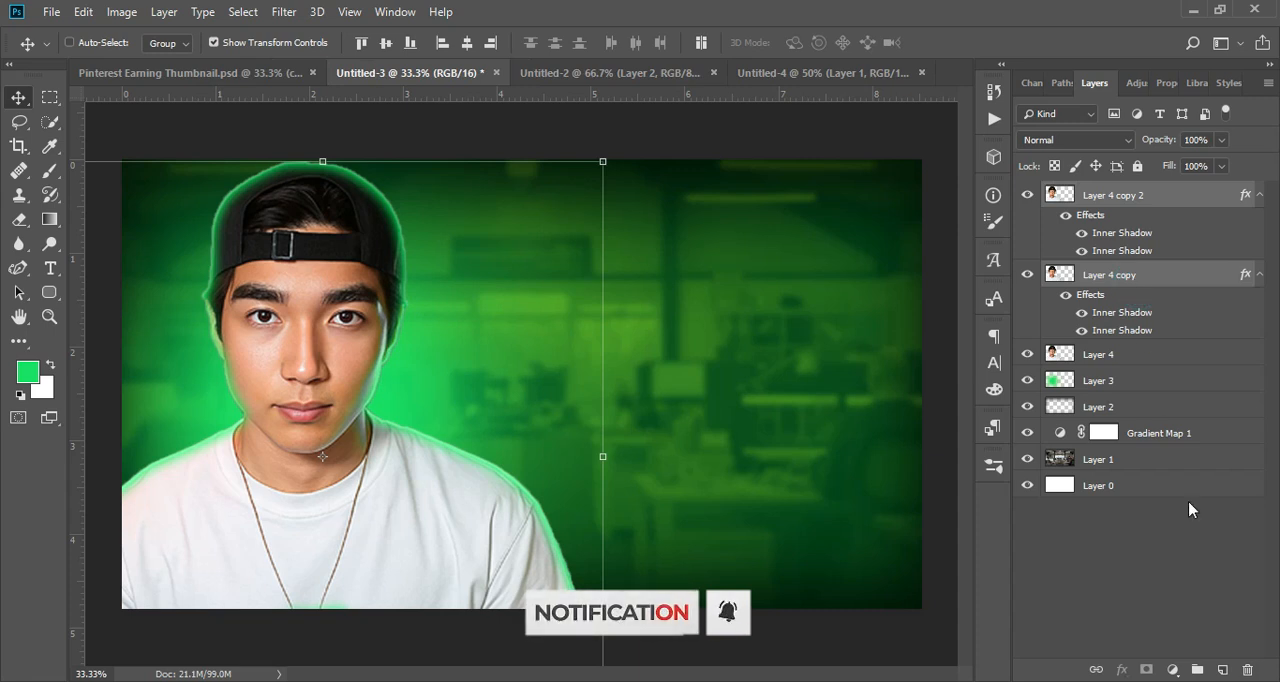
pyautogui.click(1197, 669)
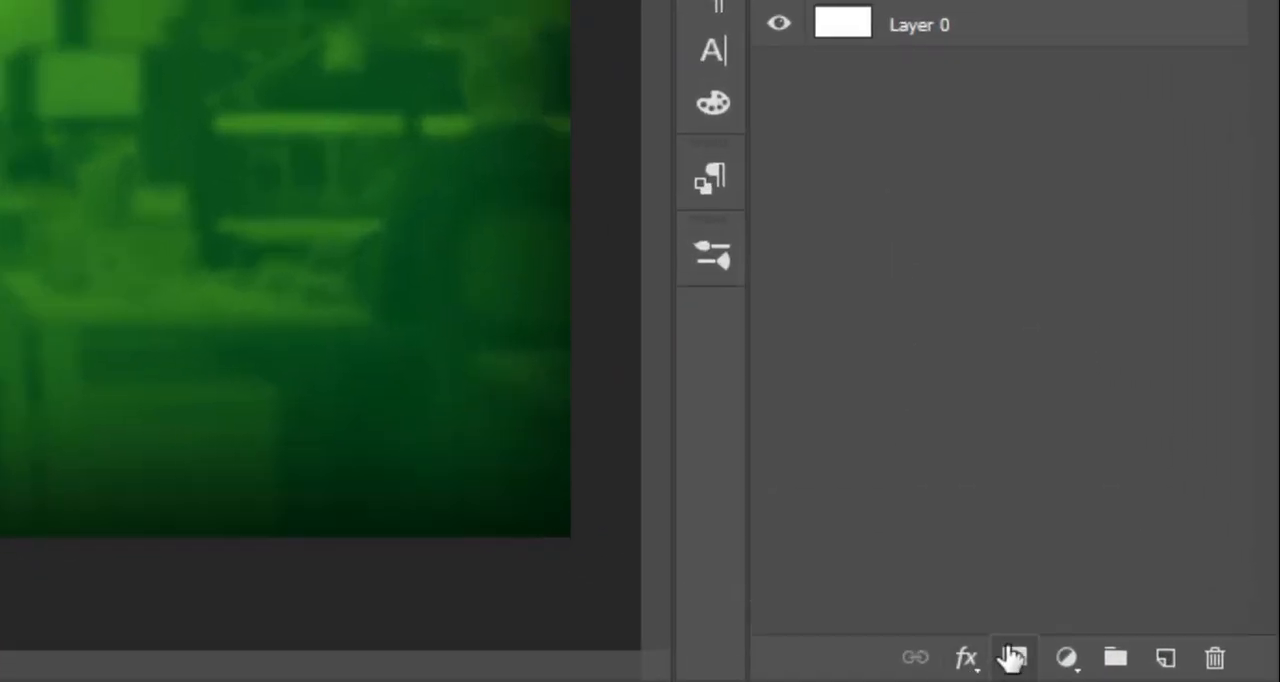
pyautogui.click(1015, 658)
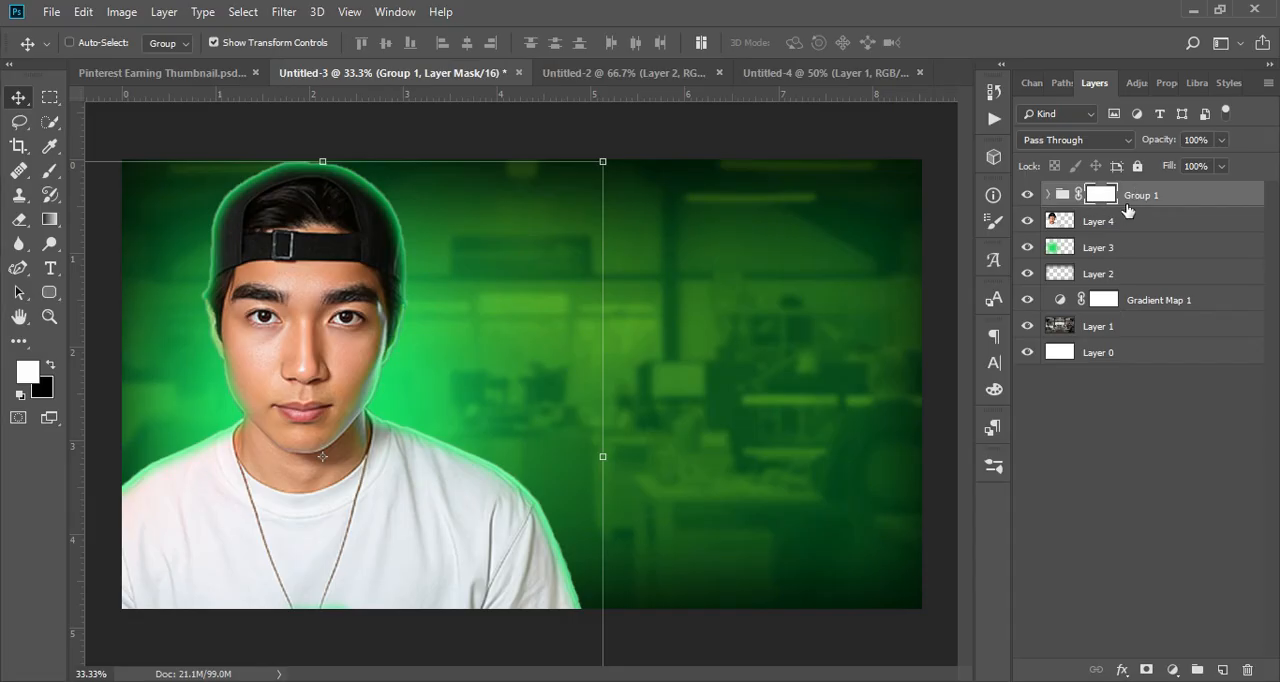
# Step: Paint black on the group's mask with a soft 900 px brush to hide the green rim glow around the cap
pyautogui.click(48, 172)
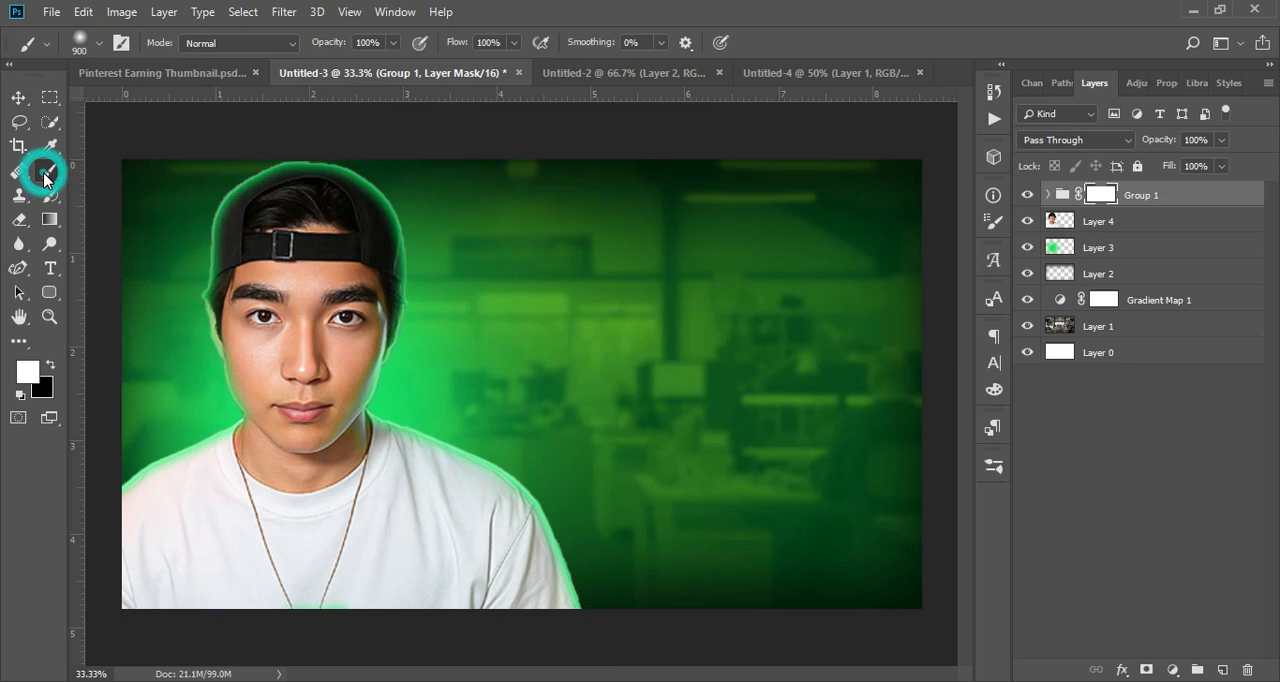
pyautogui.click(303, 177)
pyautogui.press('x')
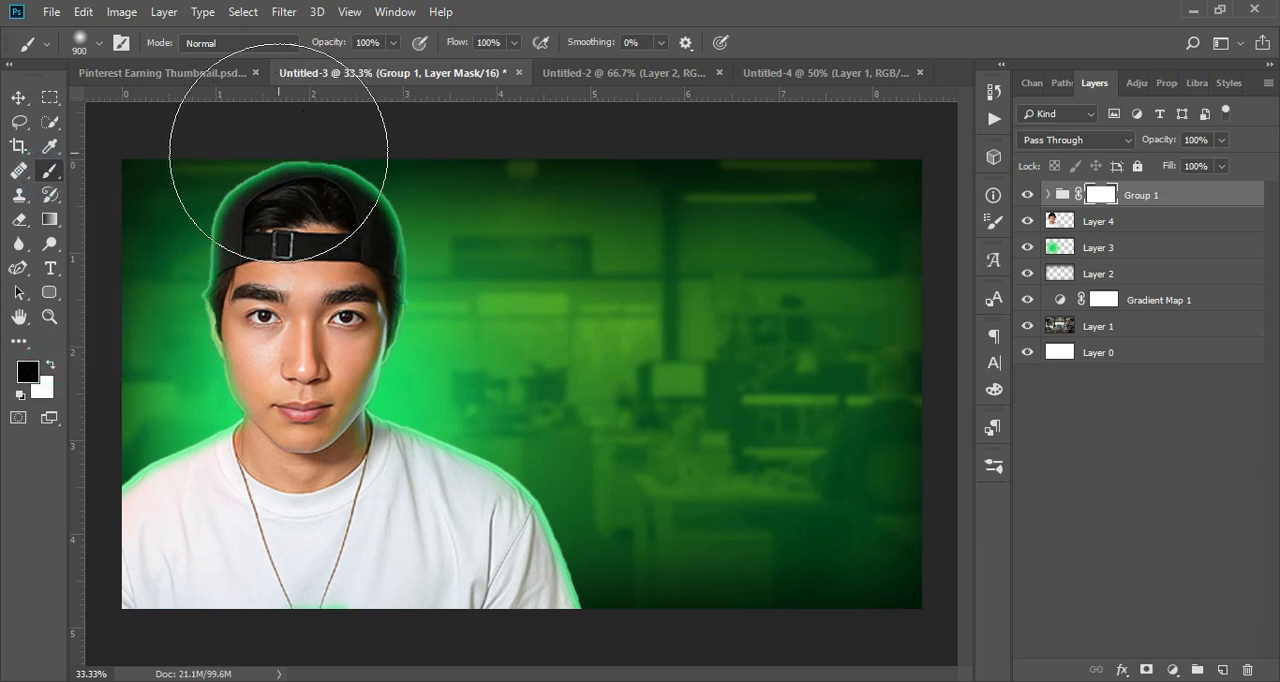
pyautogui.click(325, 170)
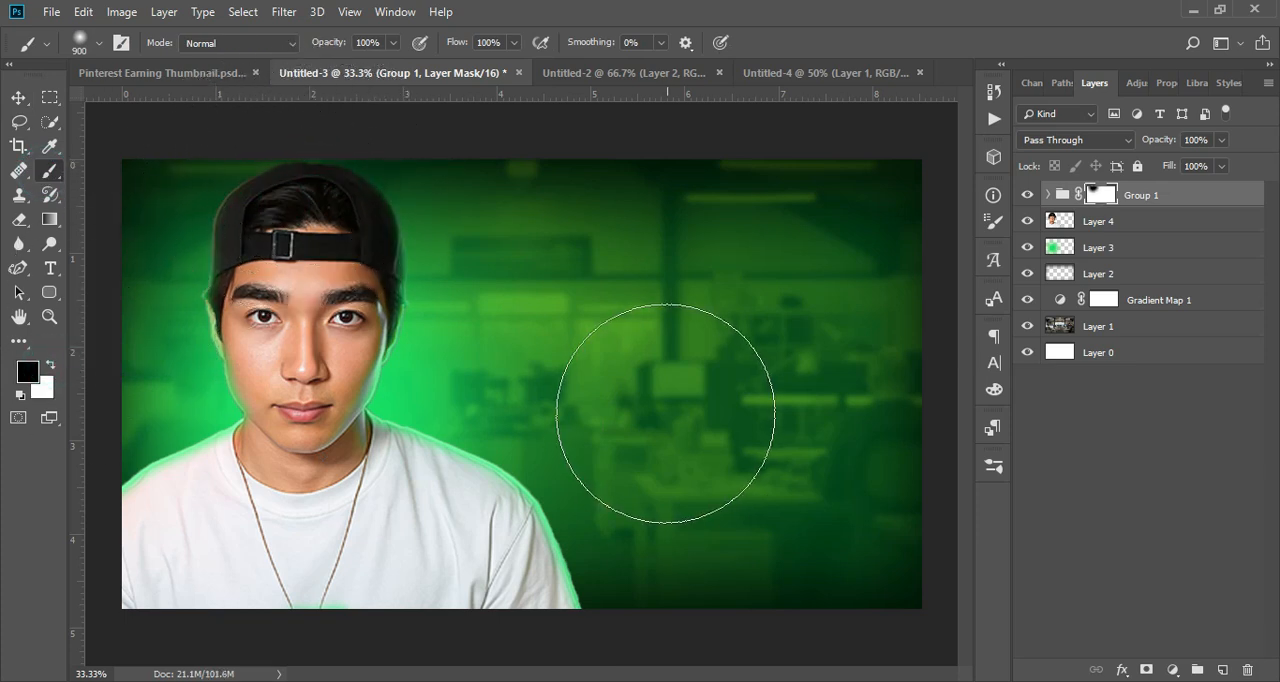
pyautogui.click(356, 170)
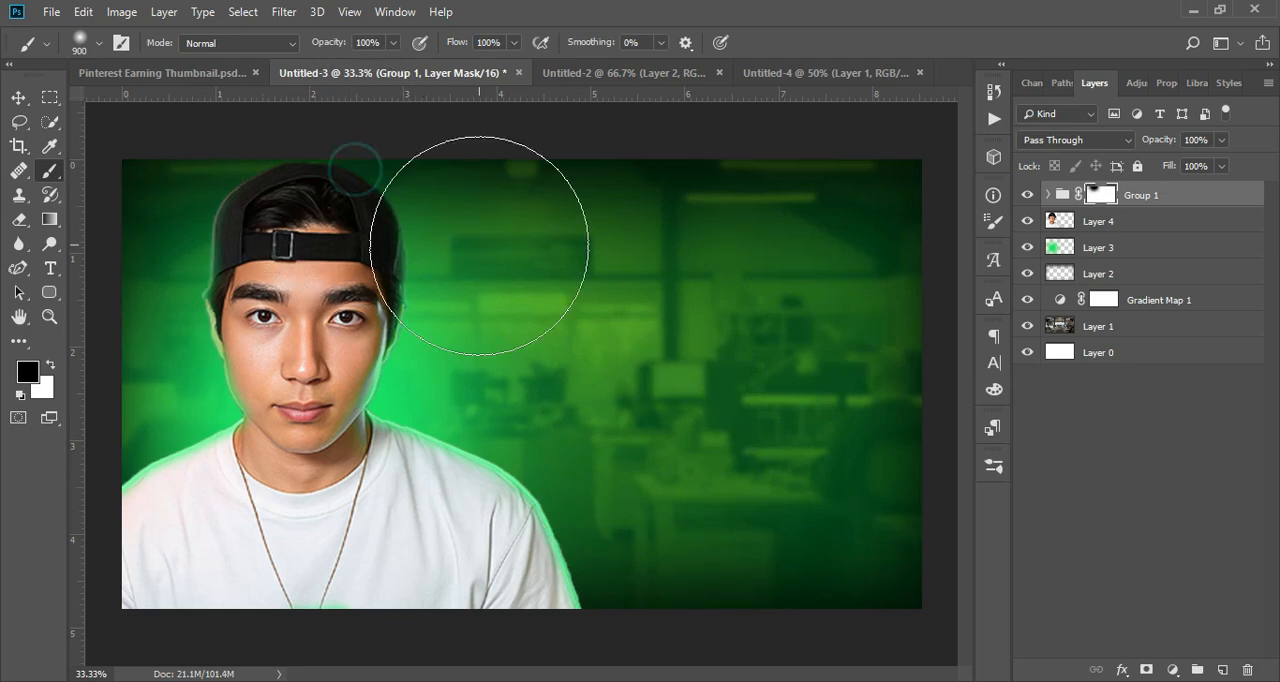
pyautogui.click(50, 365)
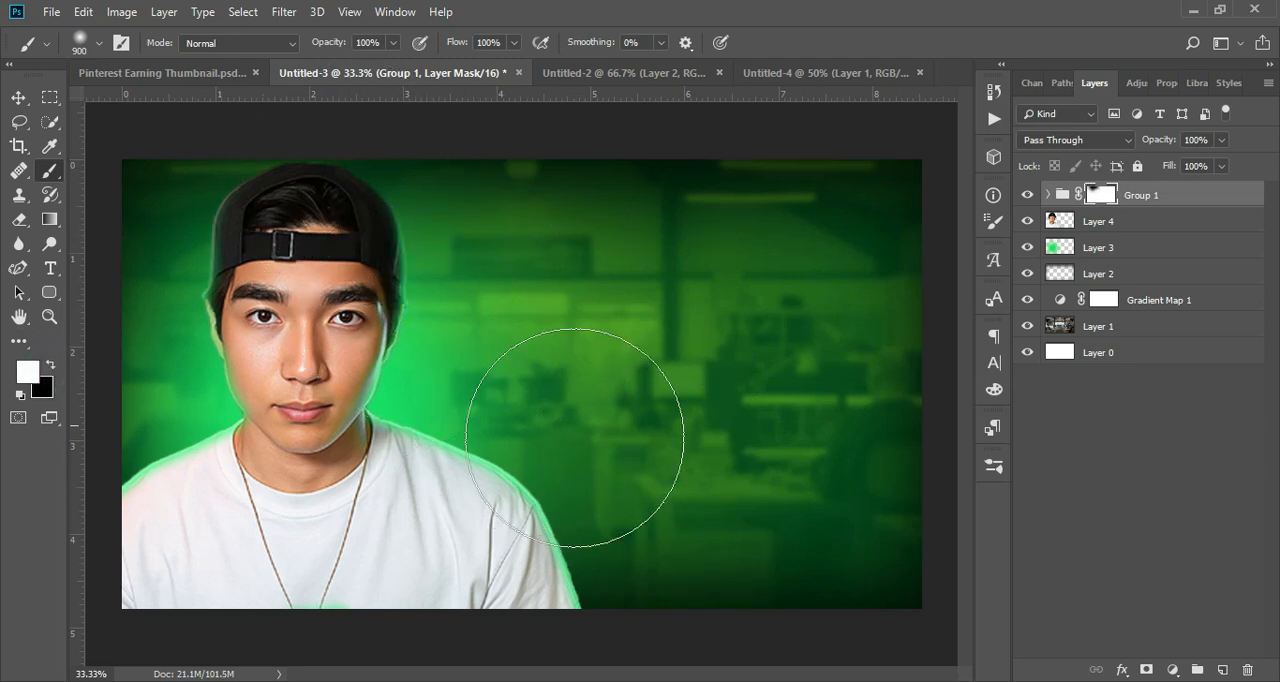
# Step: Compare the image with and without Group 1's rim glow
pyautogui.click(18, 97)
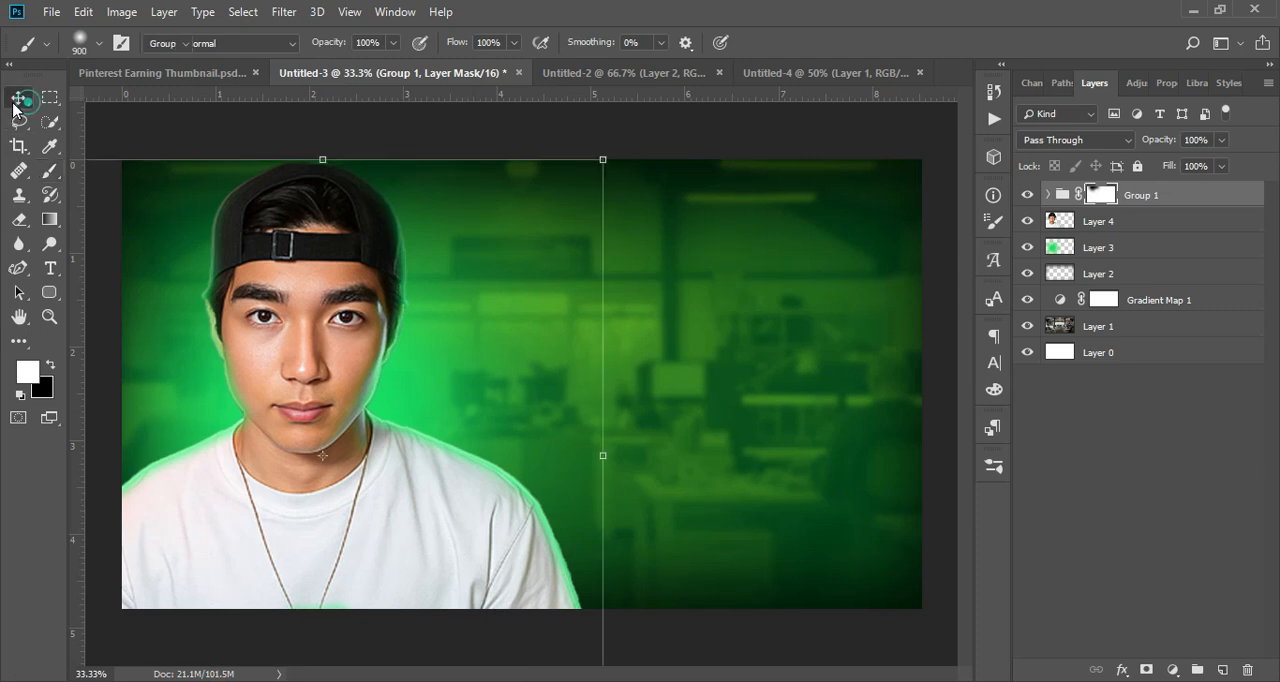
pyautogui.press('x')
pyautogui.click(1028, 195)
pyautogui.click(1028, 195)
pyautogui.click(1028, 195)
pyautogui.click(1028, 195)
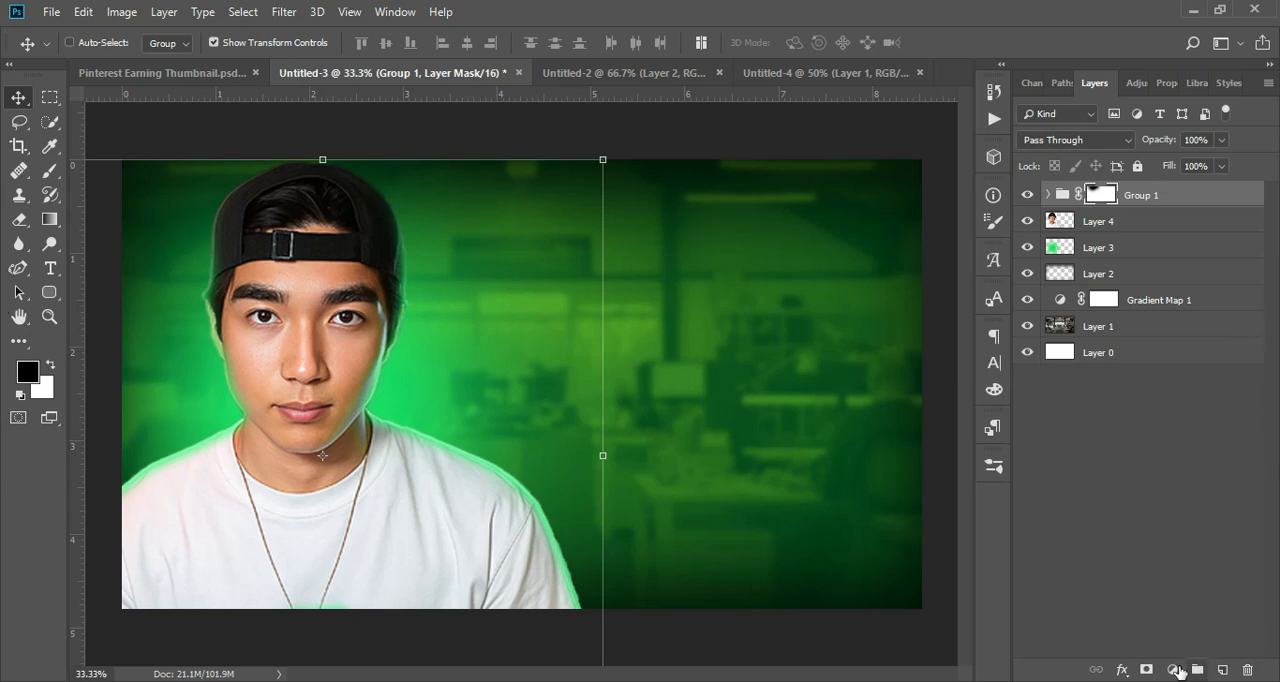
# Step: Add a solid colour fill layer in green 19e061 above Group 1
pyautogui.click(1175, 669)
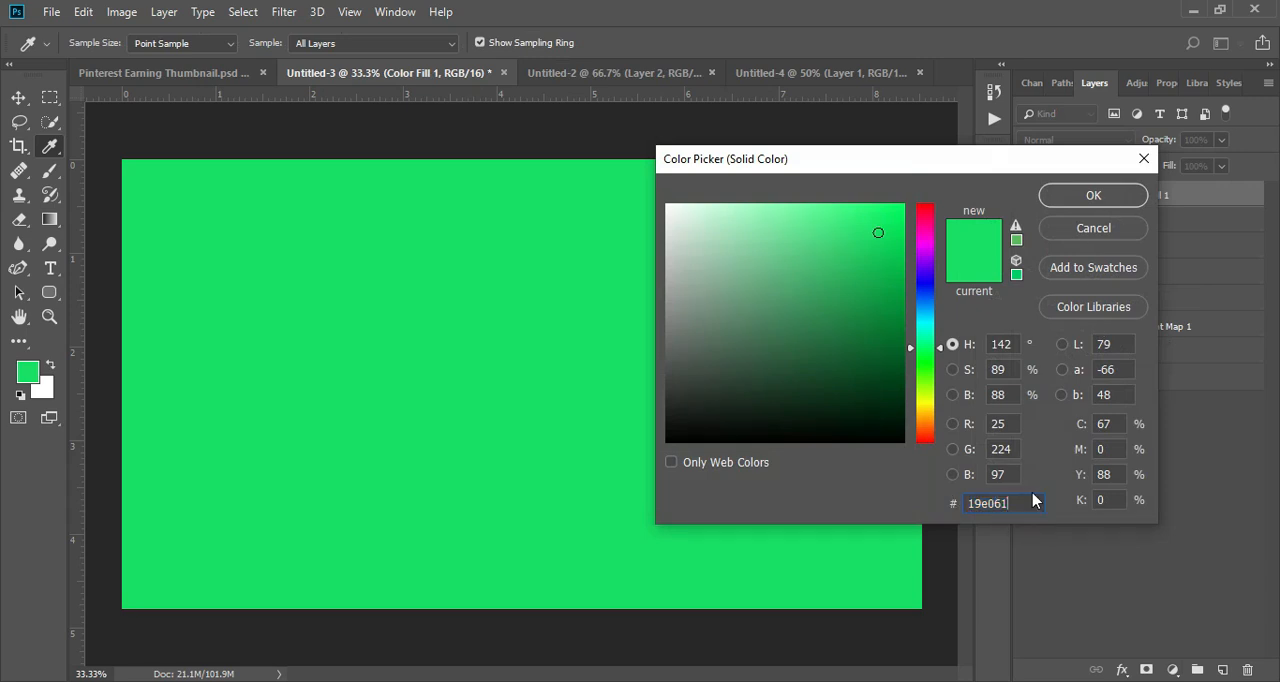
pyautogui.click(1090, 196)
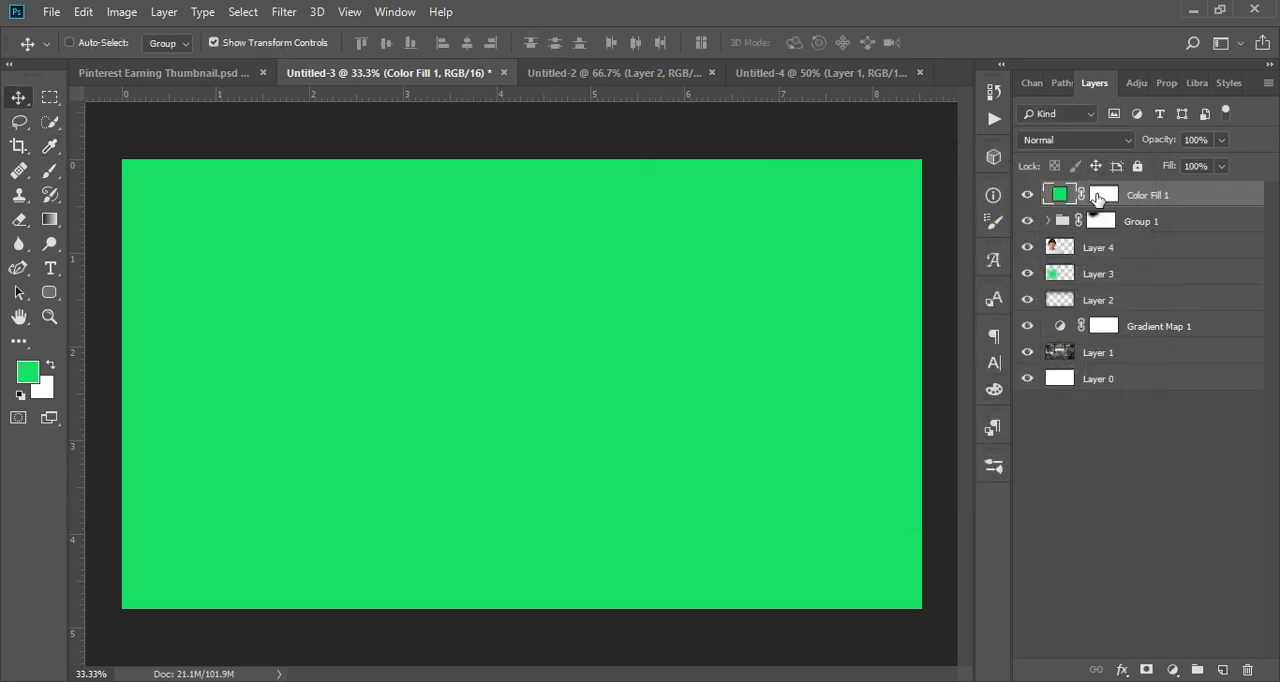
# Step: Invert Color Fill 1's mask to black and clip the fill layer to Group 1
pyautogui.click(1097, 197)
pyautogui.hotkey('ctrl', 'i')
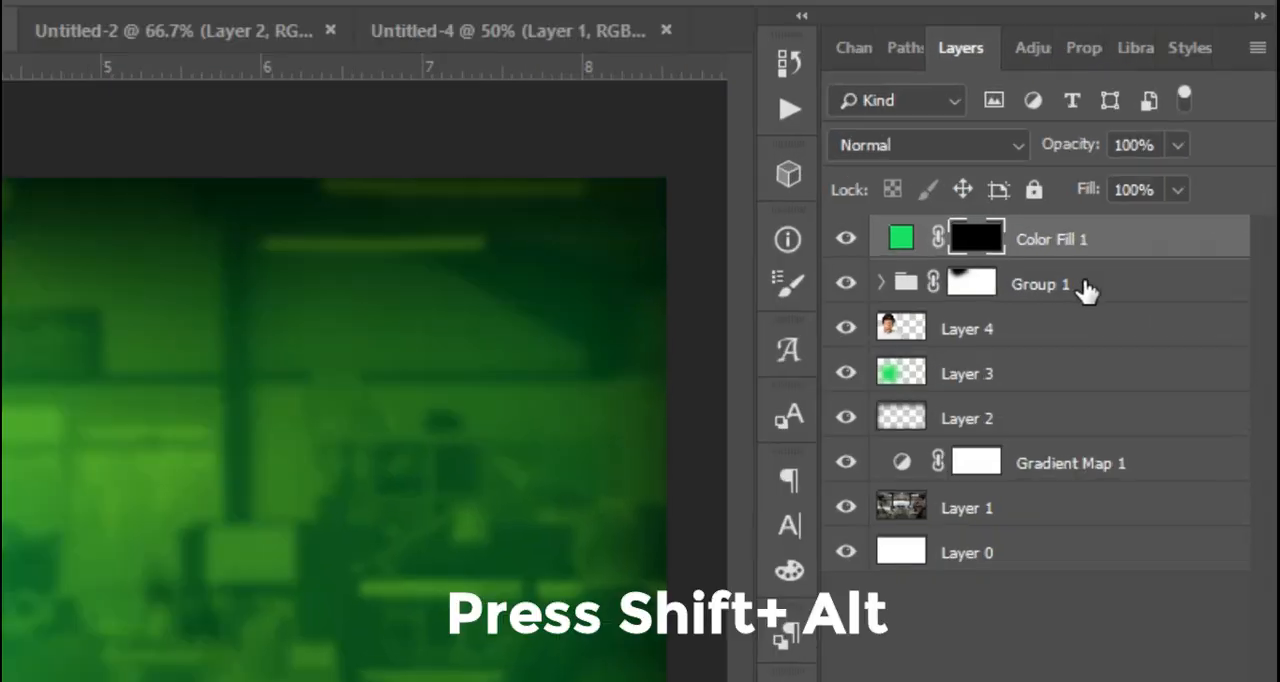
pyautogui.keyDown('alt'); pyautogui.click(1073, 253); pyautogui.keyUp('alt')
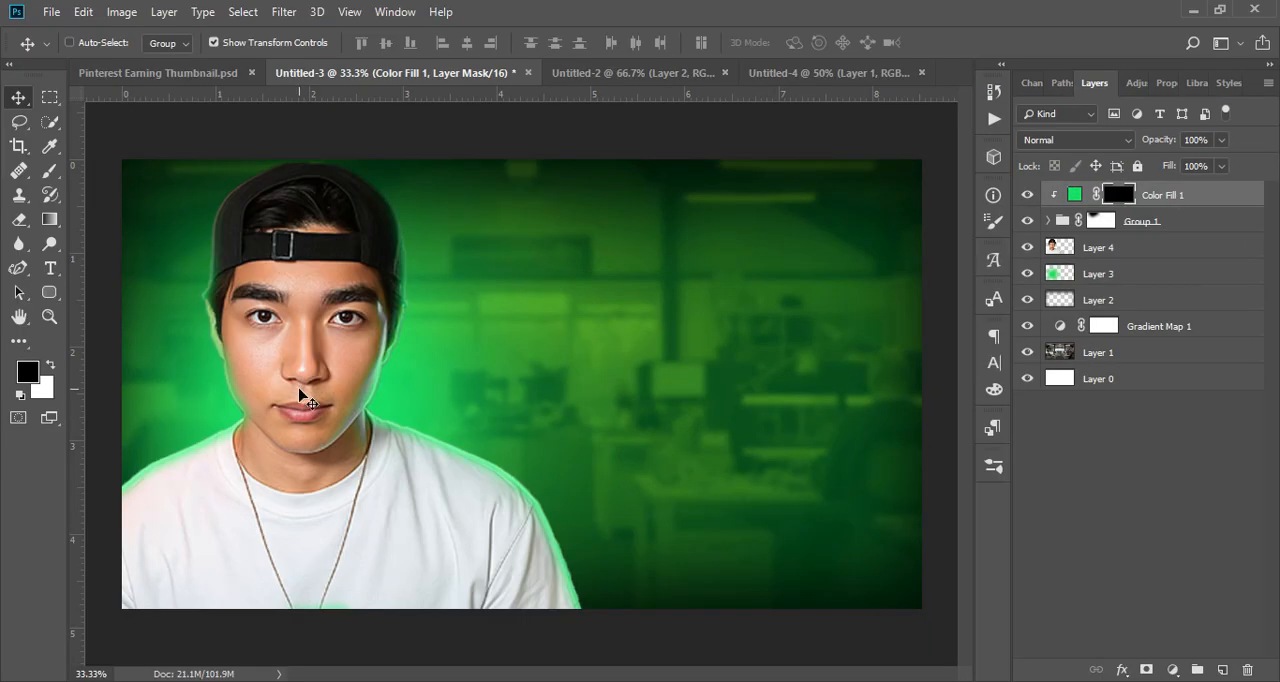
# Step: Set up a soft white brush at 500 px and 59% opacity for painting on Color Fill 1's mask
pyautogui.hotkey('ctrl', '+')
pyautogui.moveTo(491, 443); pyautogui.dragTo(652, 297)
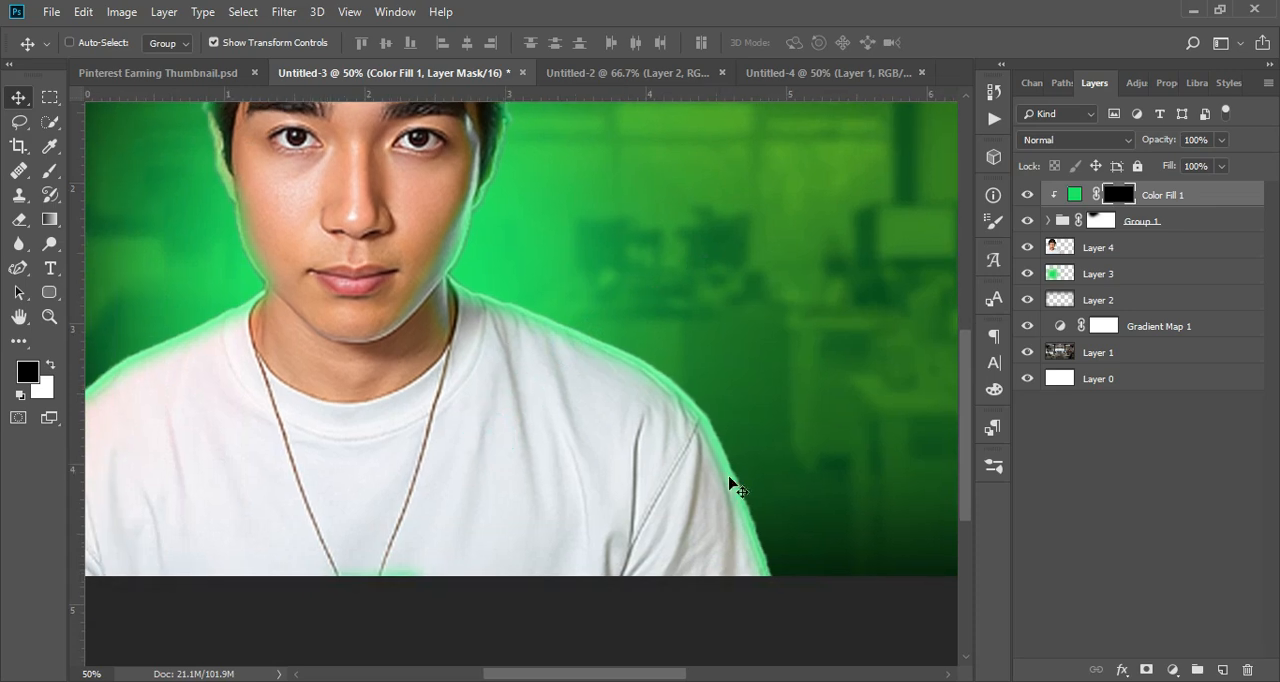
pyautogui.press('b')
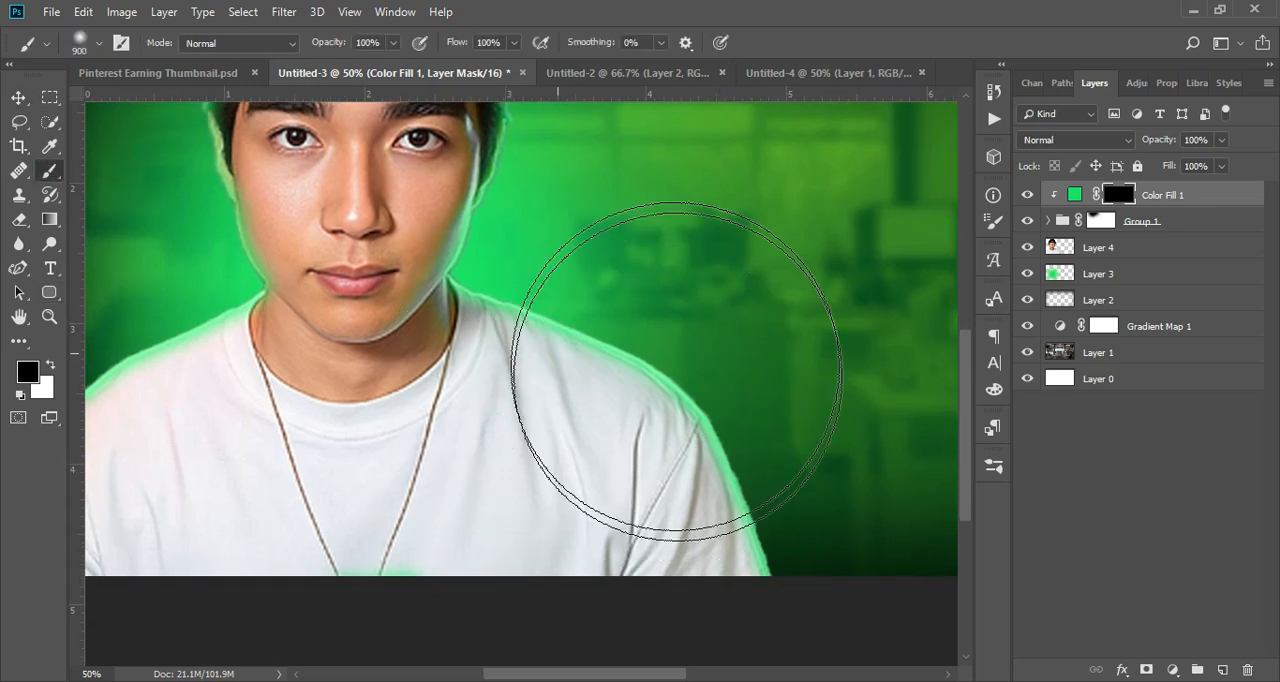
pyautogui.press('x')
pyautogui.moveTo(571, 314)
pyautogui.mouseDown()
pyautogui.moveTo(716, 364)
pyautogui.moveTo(586, 359)
pyautogui.moveTo(660, 418)
pyautogui.mouseUp()
pyautogui.hotkey('ctrl', 'alt', 'z')
pyautogui.hotkey('ctrl', 'alt', 'z')
pyautogui.press('[')
pyautogui.press('[')
pyautogui.press('[')
pyautogui.press('[')
pyautogui.press('[')
pyautogui.press('[')
pyautogui.click(392, 43)
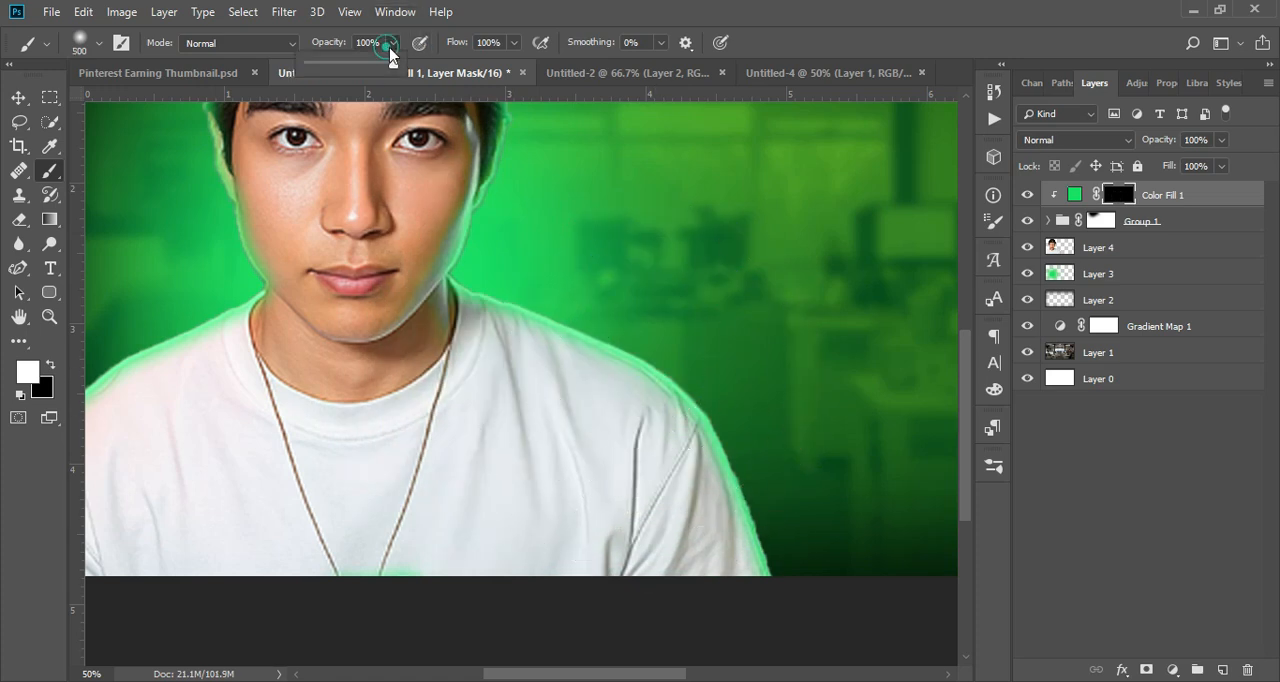
pyautogui.moveTo(360, 67); pyautogui.dragTo(357, 67)
# Step: Paint white on Color Fill 1's mask along the shoulder facing the image centre to tint the shirt green
pyautogui.moveTo(737, 457); pyautogui.dragTo(806, 514)
pyautogui.hotkey('ctrl', 'z')
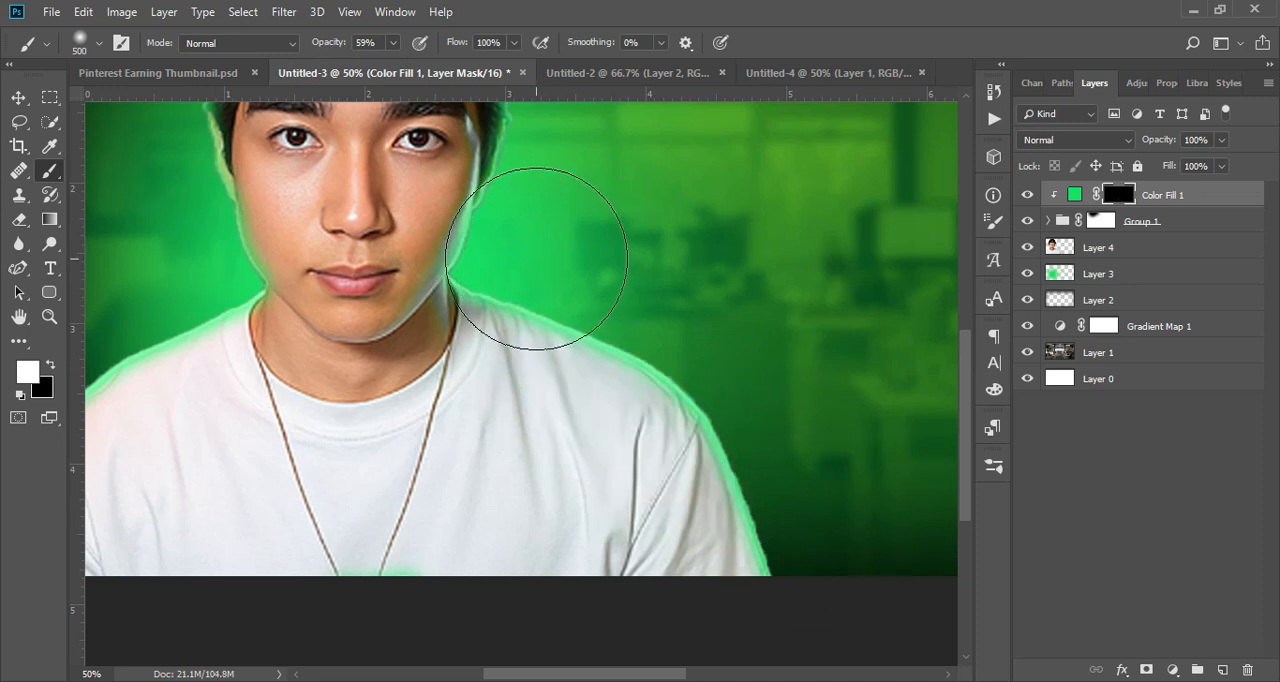
pyautogui.moveTo(938, 460); pyautogui.dragTo(941, 461)
pyautogui.moveTo(832, 478)
pyautogui.mouseDown()
pyautogui.moveTo(978, 648)
pyautogui.moveTo(995, 650)
pyautogui.mouseUp()
pyautogui.press('space')
pyautogui.moveTo(585, 491); pyautogui.dragTo(807, 458)
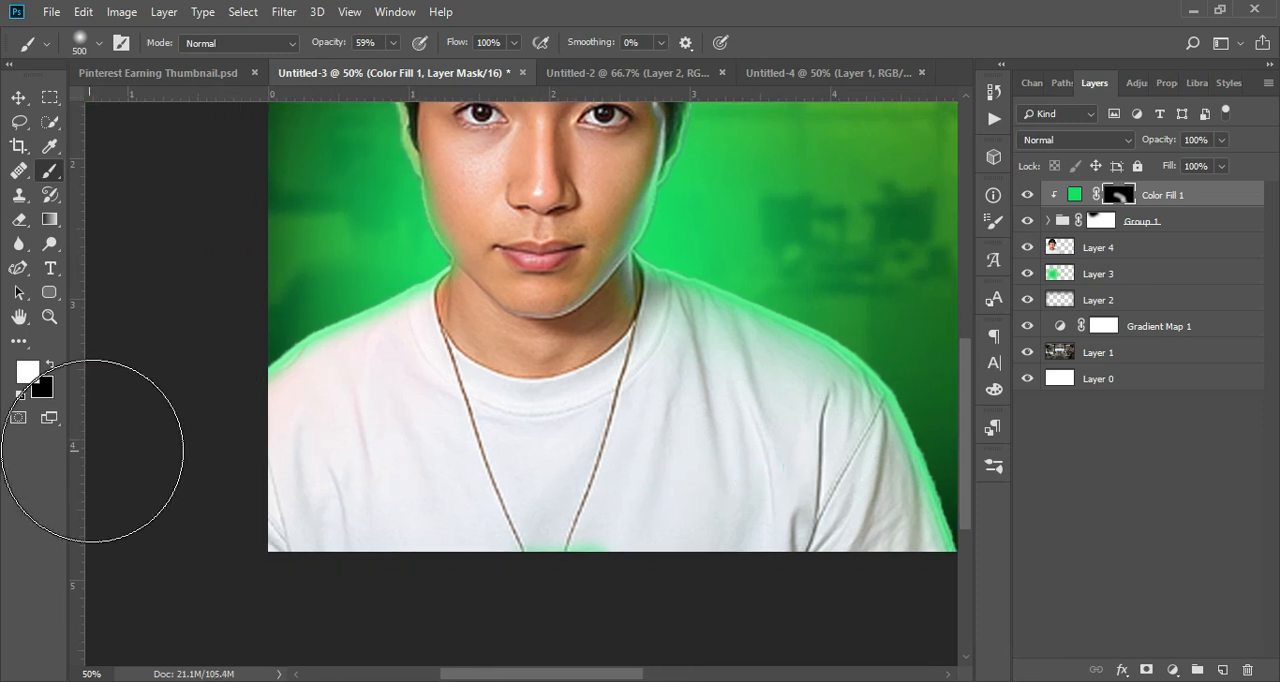
# Step: Paint the green tint onto the shoulder at the image's outer edge, and lower Color Fill 1's opacity to 76%
pyautogui.moveTo(357, 304); pyautogui.dragTo(167, 495)
pyautogui.hotkey('ctrl', 'z')
pyautogui.moveTo(387, 273); pyautogui.dragTo(146, 395)
pyautogui.hotkey('ctrl', 'z')
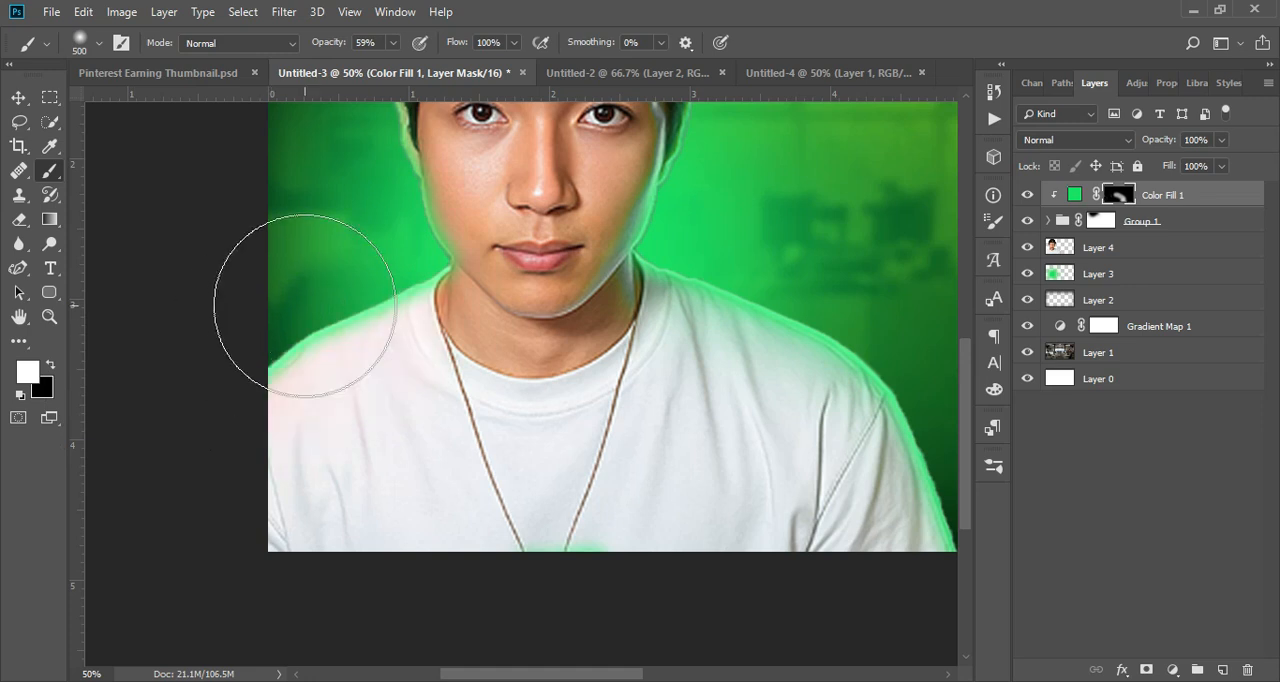
pyautogui.hotkey('ctrl', '-')
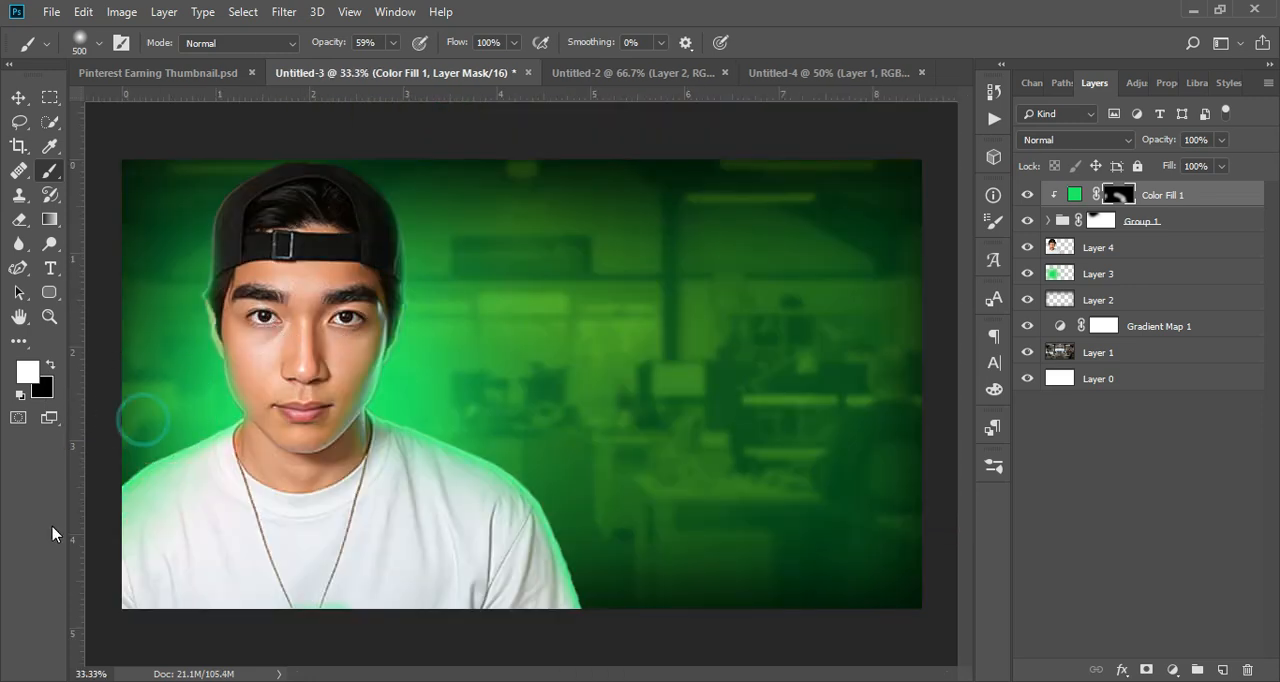
pyautogui.click(1220, 141)
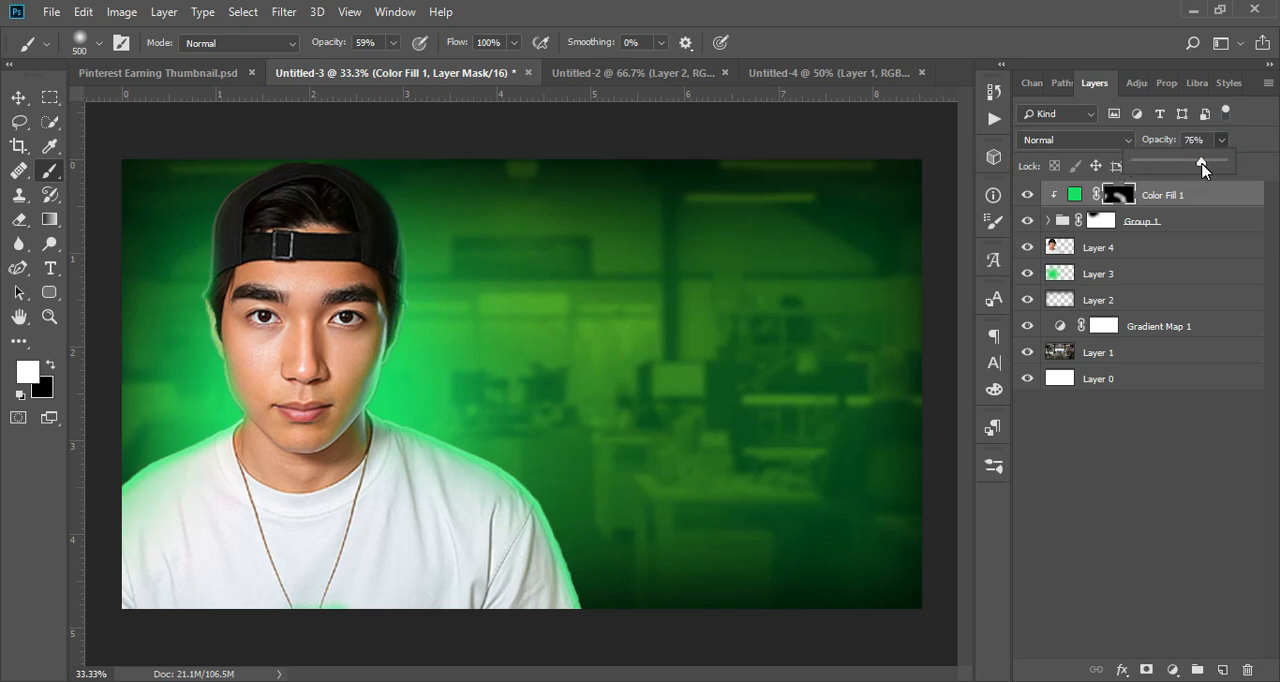
pyautogui.click(1180, 420)
# Step: Bring the mobile layer from the Untitled-2 document into the Untitled-3 thumbnail
pyautogui.press('v')
pyautogui.click(626, 72)
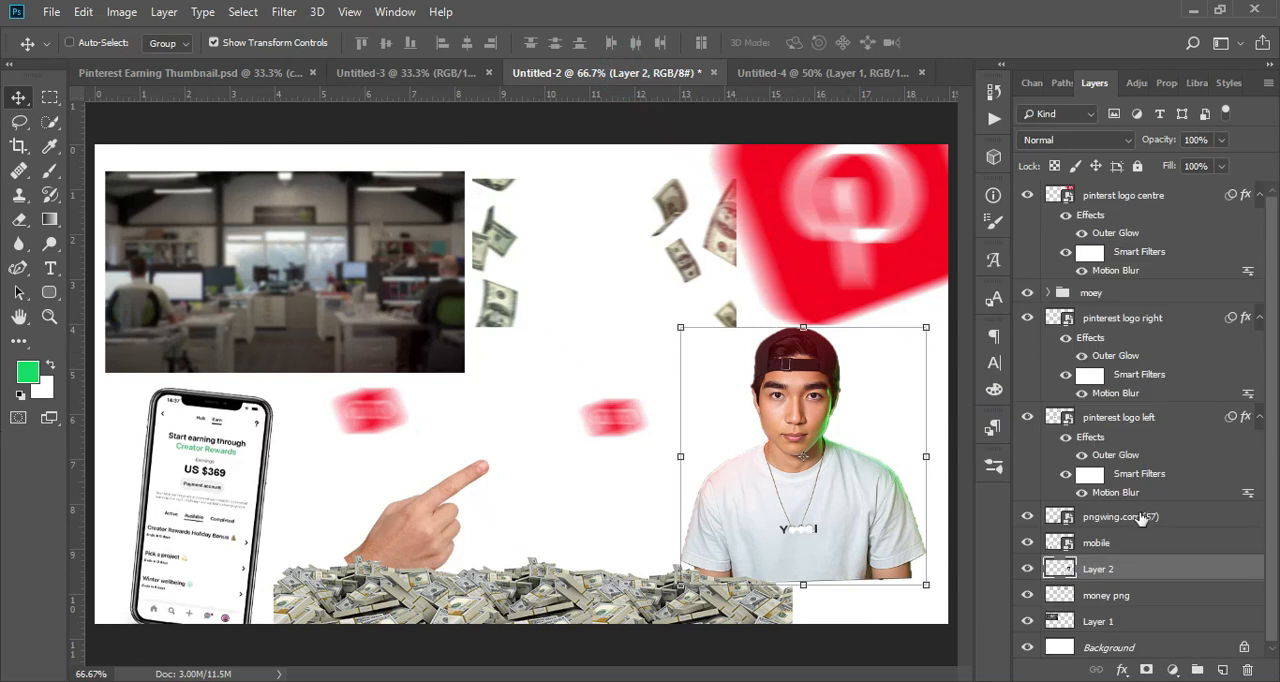
pyautogui.click(1117, 542)
pyautogui.click(386, 72)
pyautogui.moveTo(672, 325); pyautogui.dragTo(668, 330)
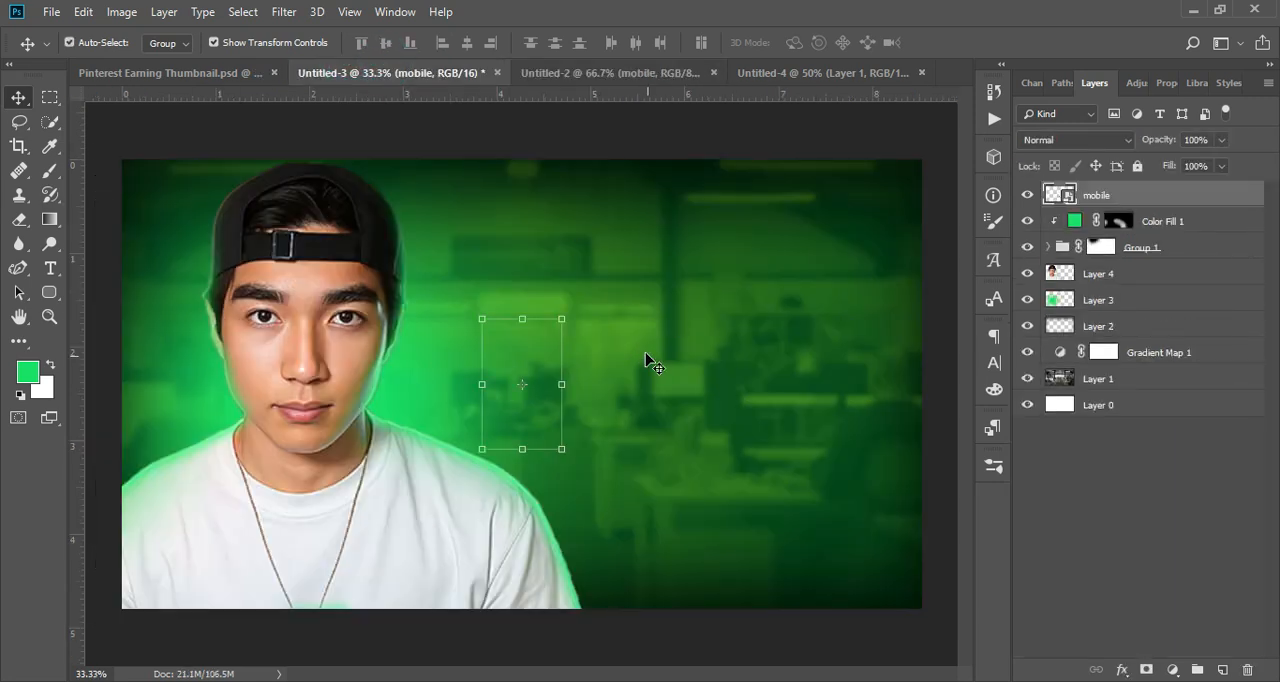
# Step: Enlarge the phone to fill the right half of the thumbnail, with its lower part running off the canvas
pyautogui.moveTo(562, 450); pyautogui.dragTo(783, 662)
pyautogui.press('Return')
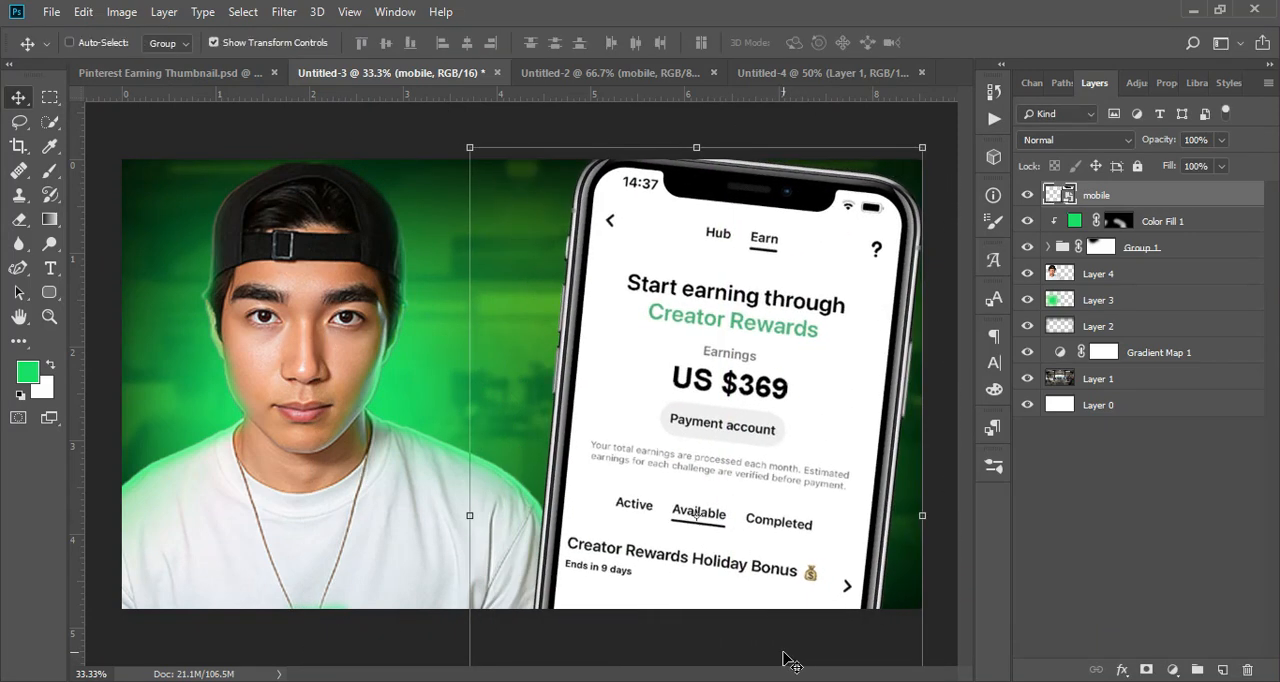
pyautogui.moveTo(806, 404); pyautogui.dragTo(809, 394)
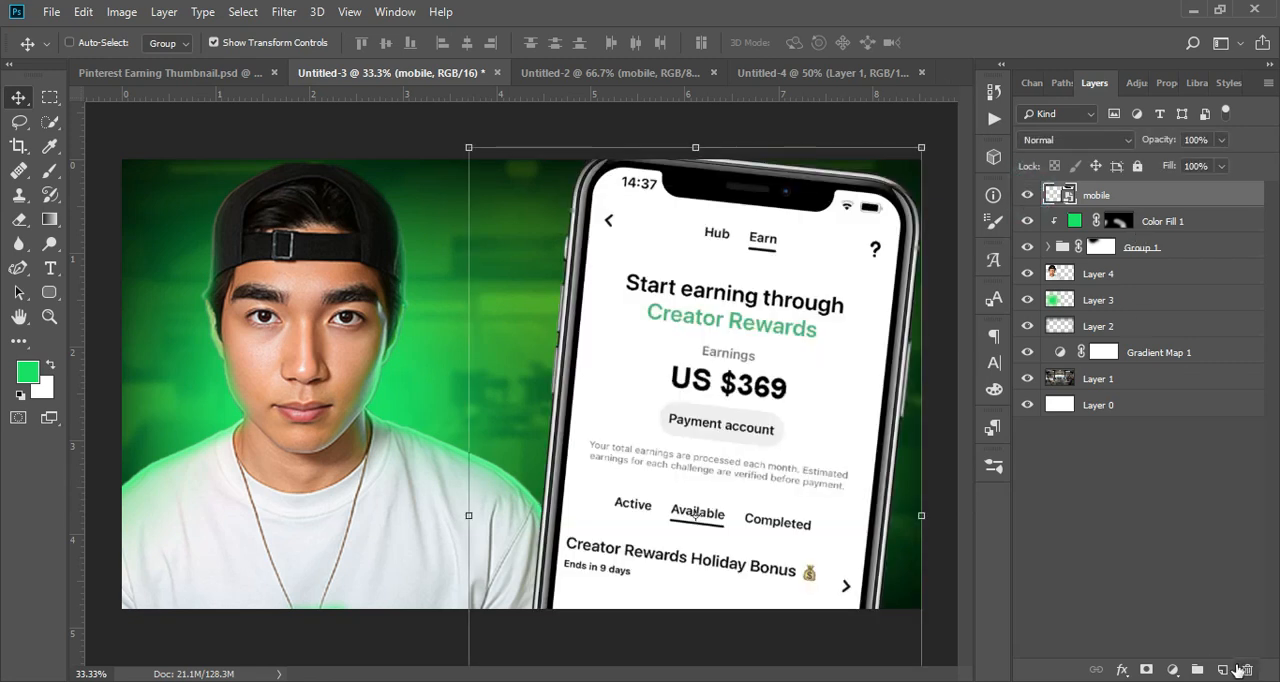
# Step: Add a new layer beneath mobile and paint a soft green glow behind the phone with a brush of about 1100–1200 px
pyautogui.click(1222, 669)
pyautogui.moveTo(1150, 195); pyautogui.dragTo(1130, 233)
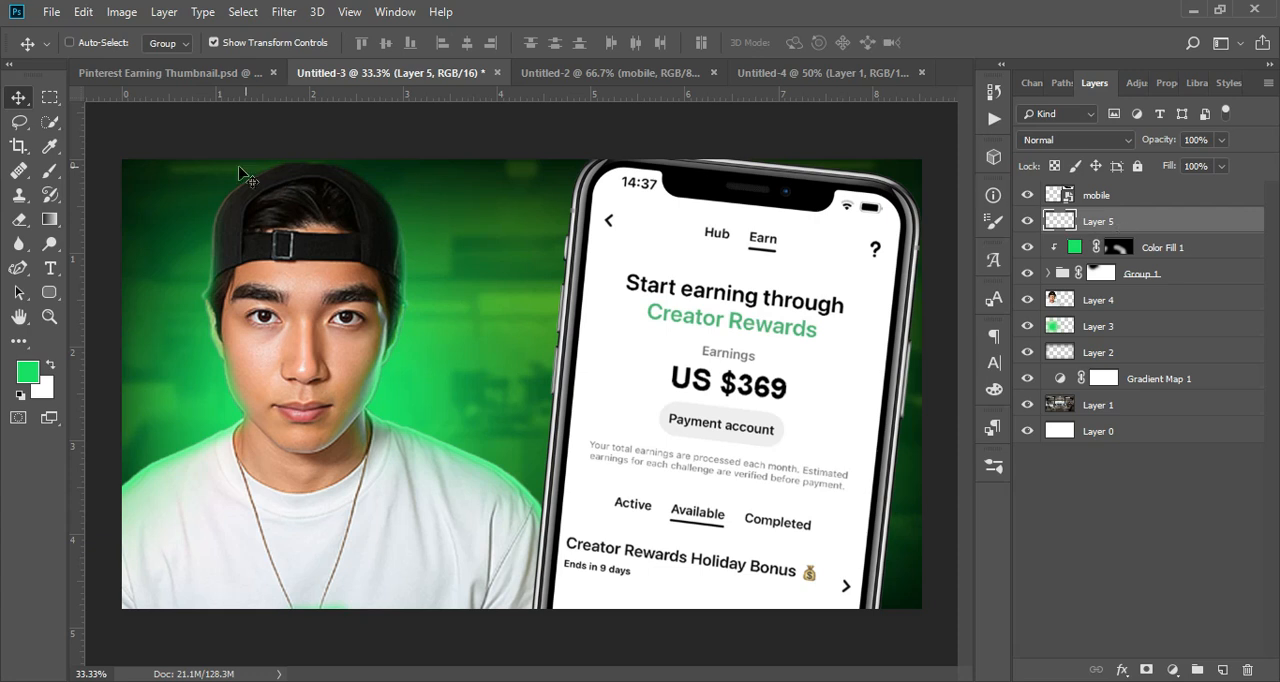
pyautogui.click(57, 175)
pyautogui.press(']')
pyautogui.press(']')
pyautogui.press(']')
pyautogui.press(']')
pyautogui.press(']')
pyautogui.press(']')
pyautogui.press(']')
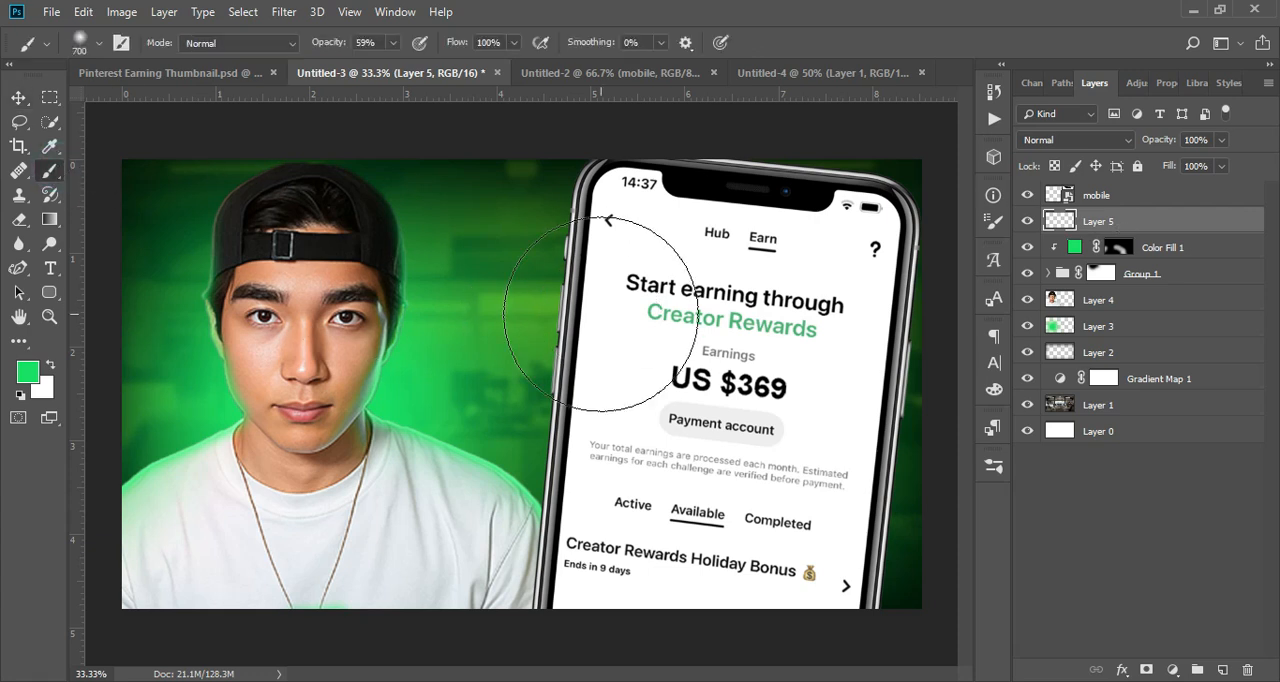
pyautogui.moveTo(663, 449)
pyautogui.mouseDown()
pyautogui.moveTo(700, 414)
pyautogui.moveTo(714, 428)
pyautogui.moveTo(575, 384)
pyautogui.mouseUp()
pyautogui.press('[')
pyautogui.press('[')
pyautogui.press('[')
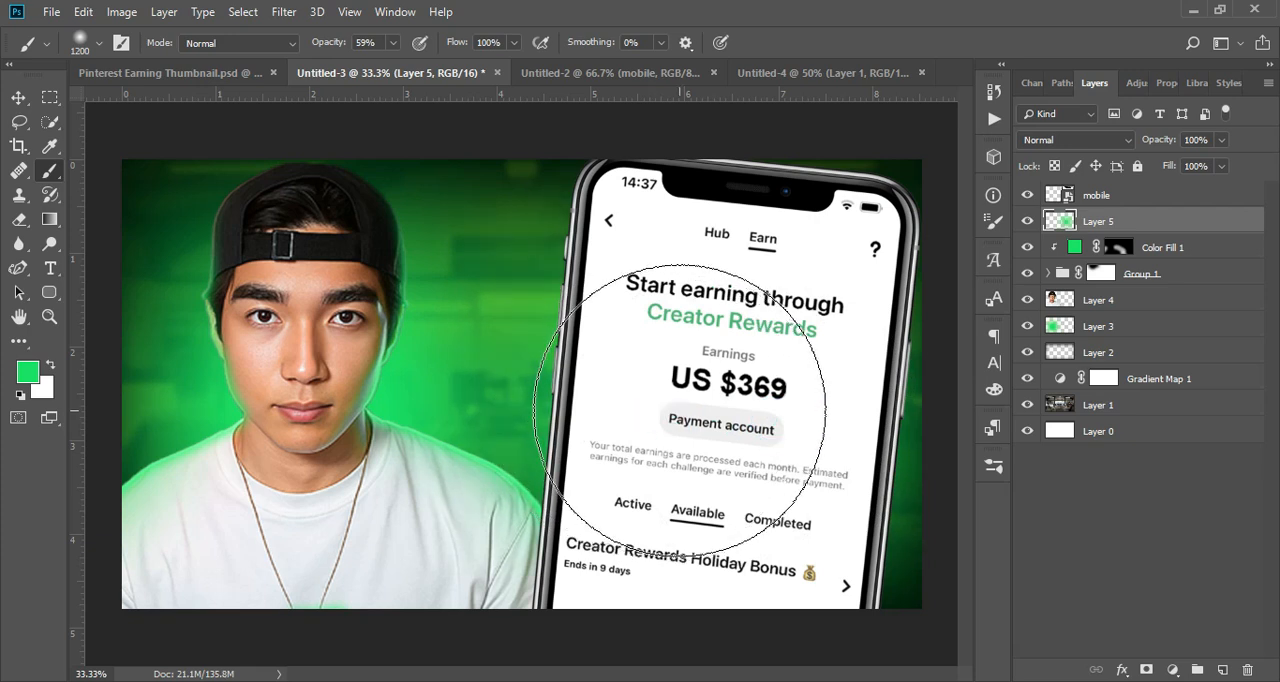
pyautogui.moveTo(657, 393)
pyautogui.mouseDown()
pyautogui.moveTo(814, 437)
pyautogui.moveTo(834, 428)
pyautogui.moveTo(615, 428)
pyautogui.mouseUp()
pyautogui.press(']')
pyautogui.press(']')
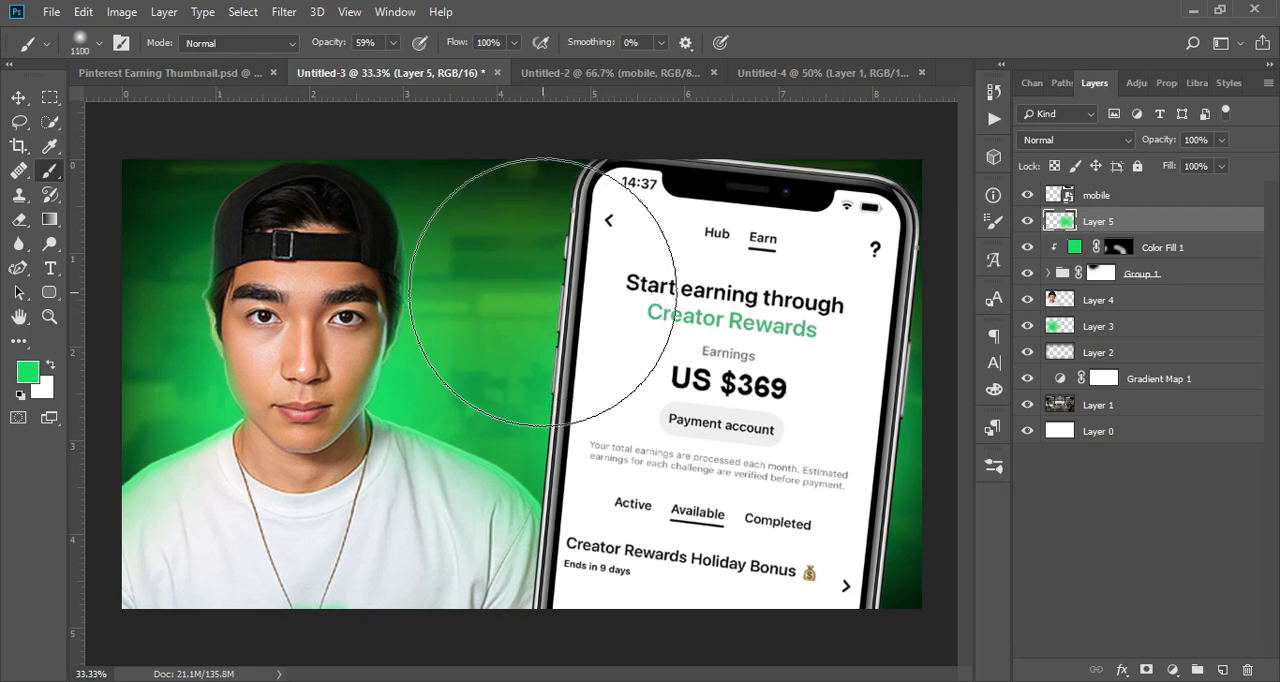
pyautogui.click(790, 504)
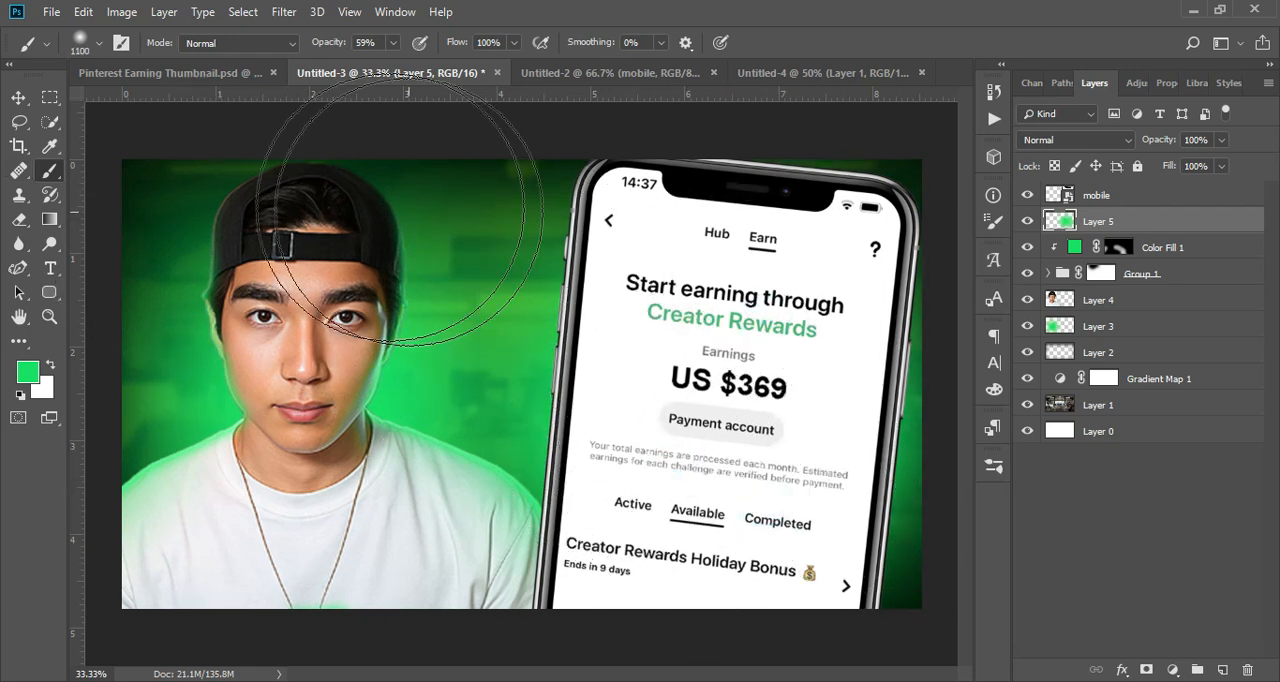
# Step: Bring the pointing hand layer, pngwing.com (57), from Untitled-2 into the Untitled-3 thumbnail
pyautogui.click(22, 99)
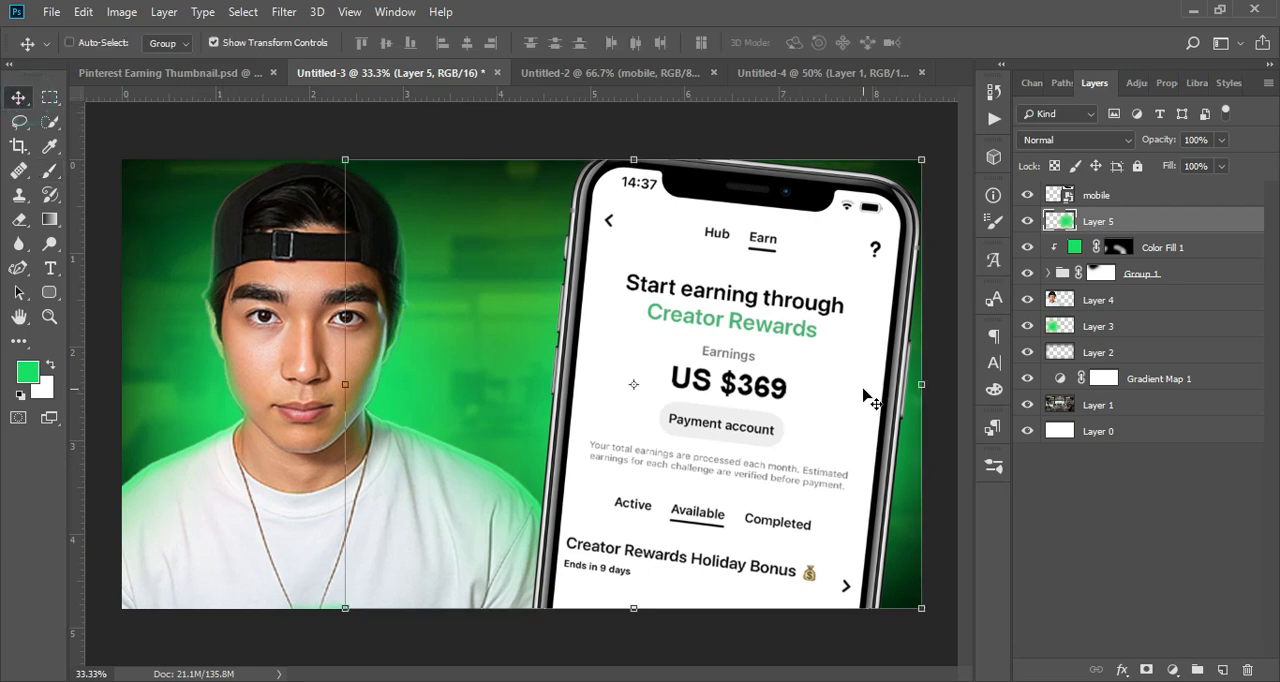
pyautogui.click(630, 72)
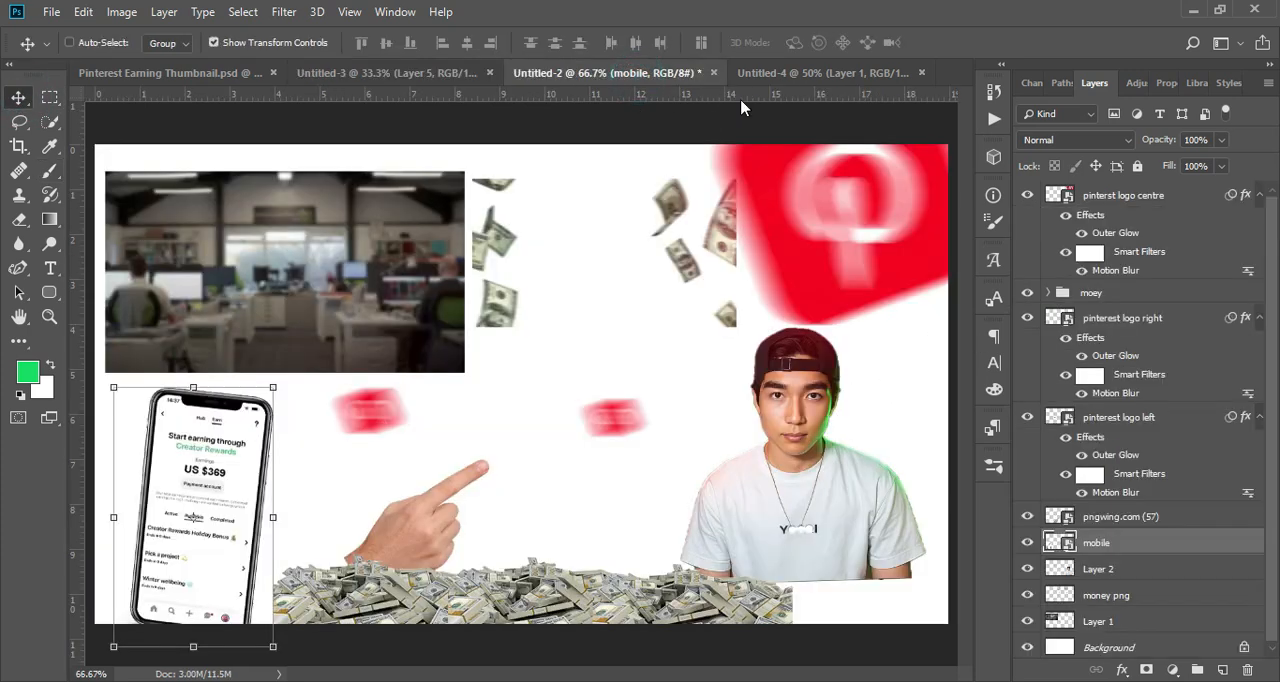
pyautogui.click(1117, 516)
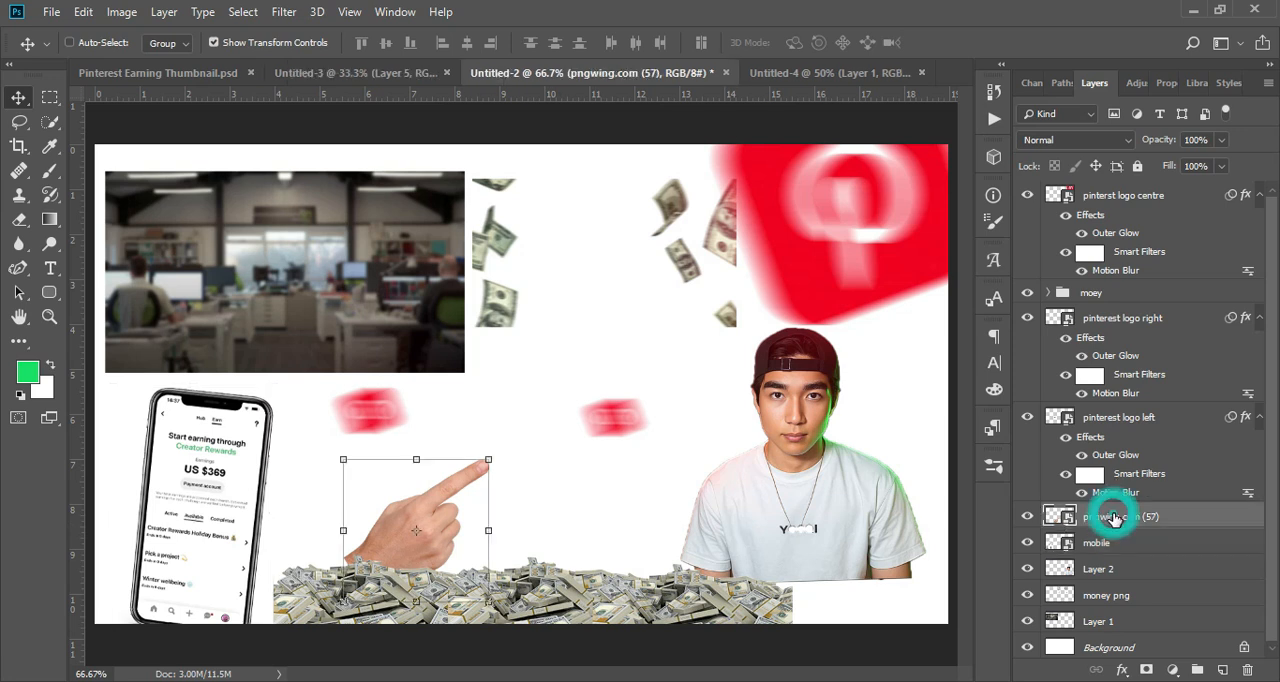
pyautogui.click(378, 73)
pyautogui.moveTo(507, 411); pyautogui.dragTo(566, 495)
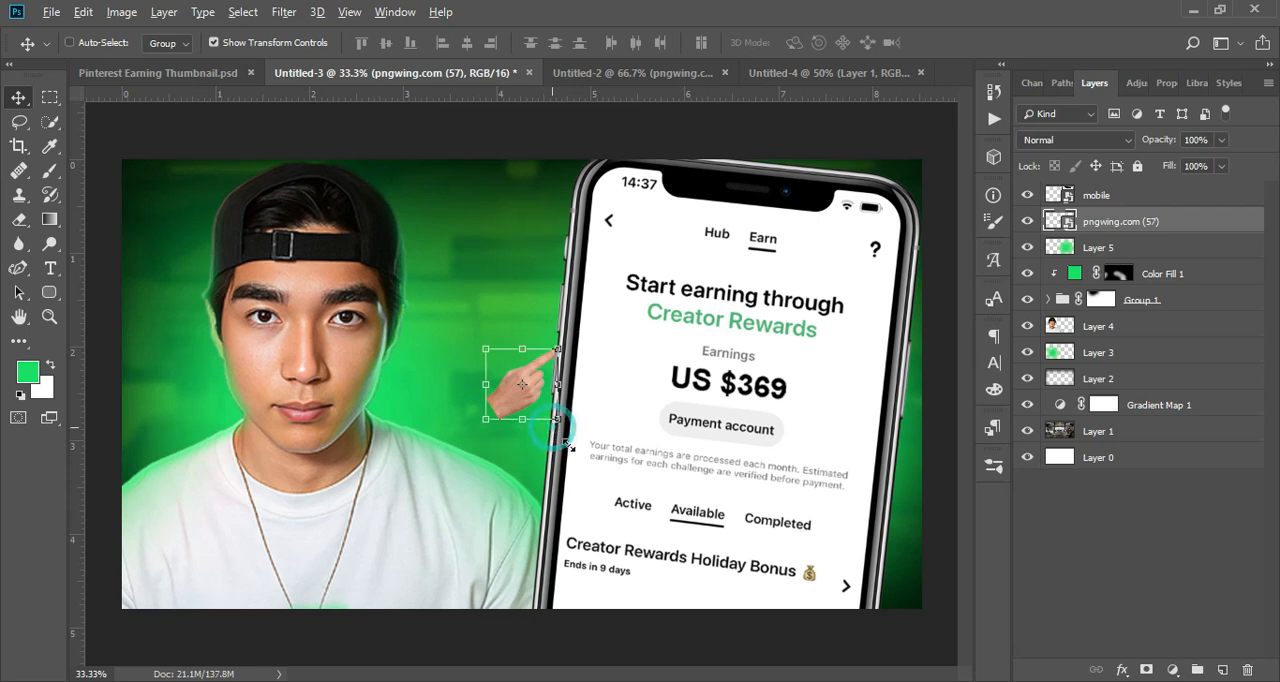
# Step: Enlarge the hand, place it at the lower edge with its fingertip on the phone's side, and move its layer above mobile
pyautogui.moveTo(566, 445); pyautogui.dragTo(580, 474)
pyautogui.moveTo(573, 386)
pyautogui.mouseDown()
pyautogui.moveTo(515, 356)
pyautogui.moveTo(653, 358)
pyautogui.moveTo(580, 368)
pyautogui.mouseUp()
pyautogui.moveTo(569, 426); pyautogui.dragTo(540, 519)
pyautogui.press('Return')
pyautogui.moveTo(1163, 217); pyautogui.dragTo(1160, 194)
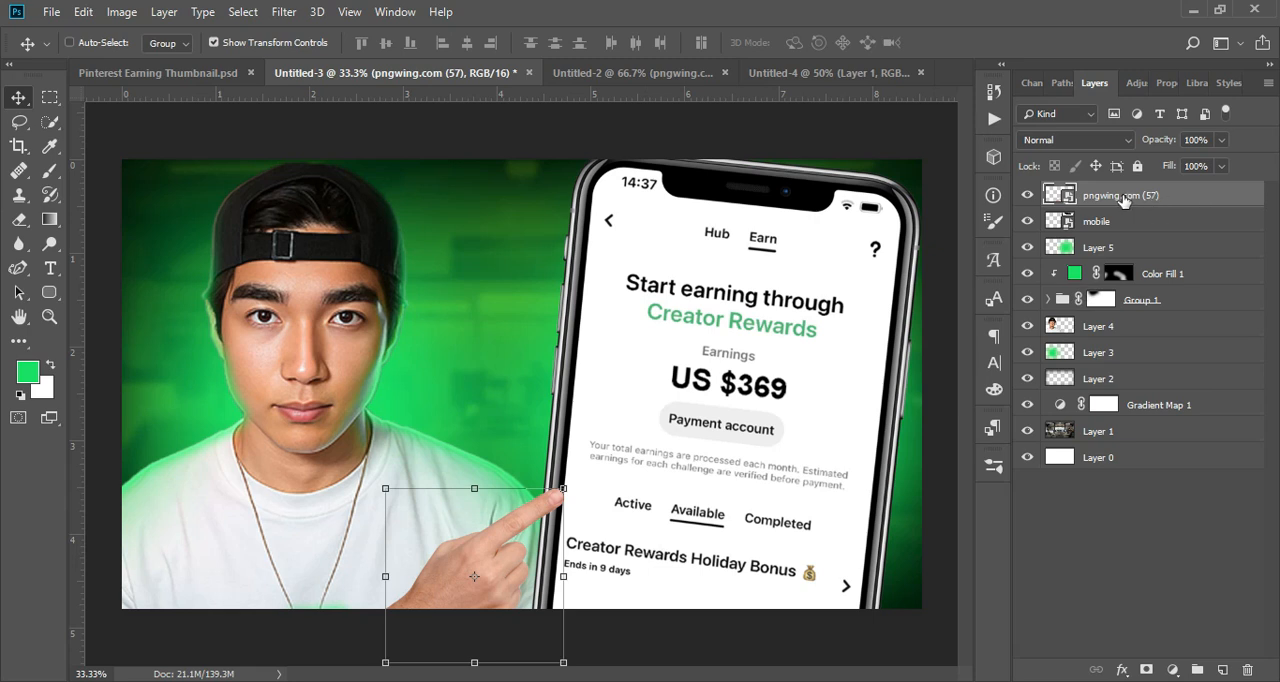
# Step: Add a darkening Curves adjustment above the hand layer with a curve point at input 158, output 121
pyautogui.click(1172, 670)
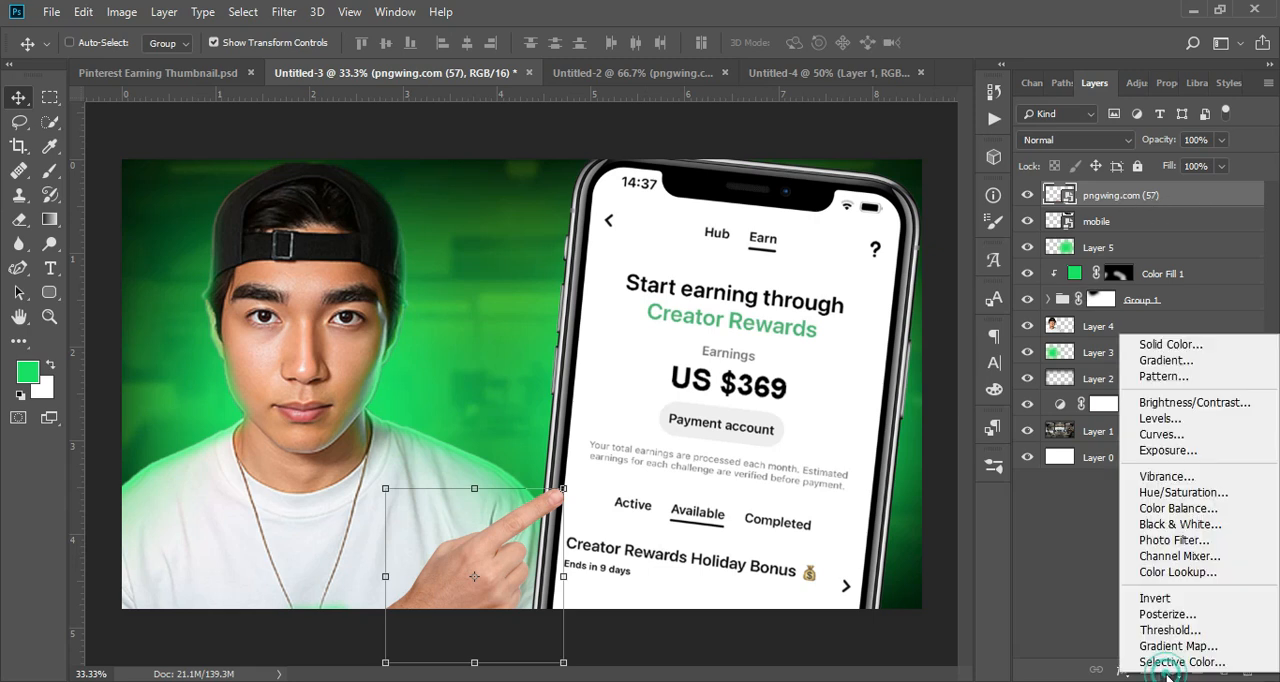
pyautogui.click(1190, 435)
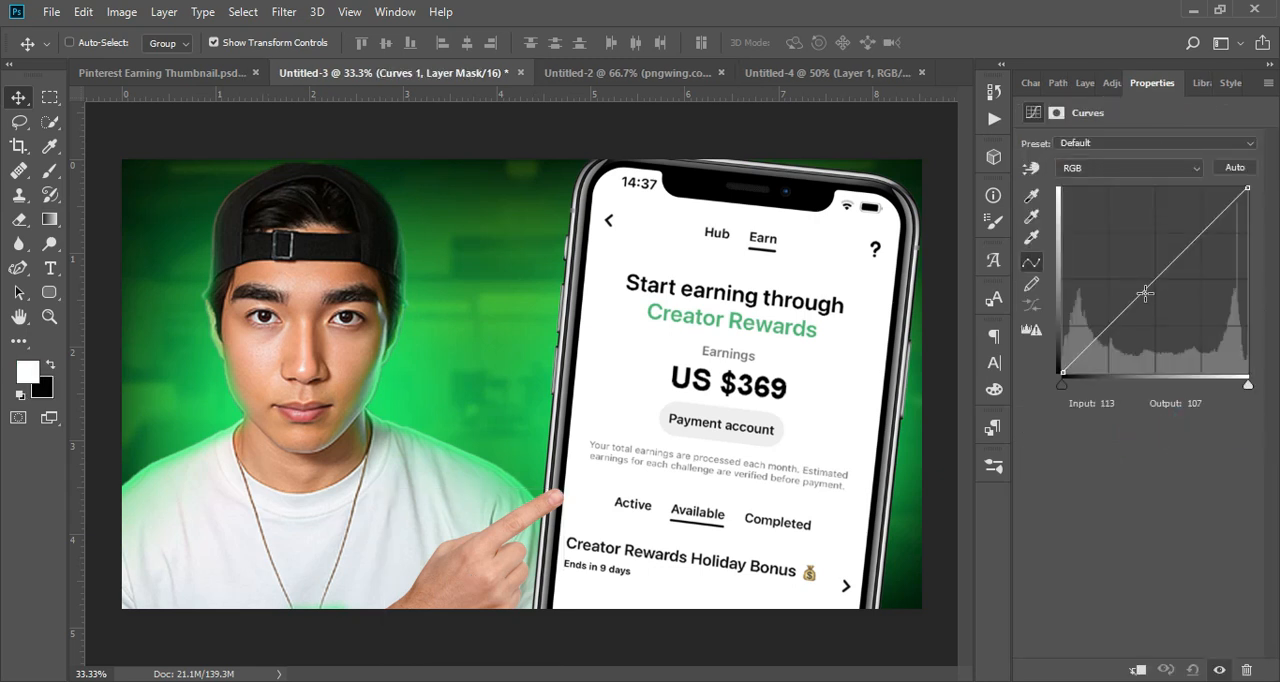
pyautogui.moveTo(1166, 268)
pyautogui.mouseDown()
pyautogui.moveTo(1180, 310)
pyautogui.moveTo(1171, 266)
pyautogui.moveTo(1177, 285)
pyautogui.mouseUp()
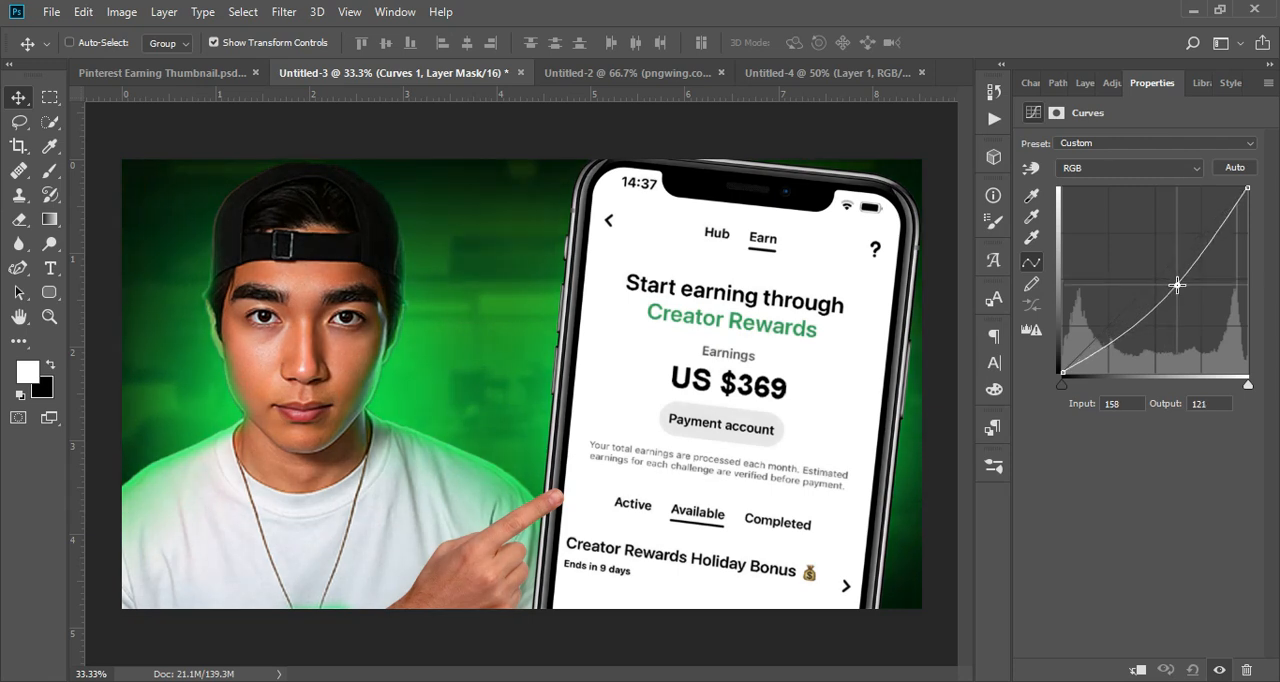
pyautogui.click(1084, 83)
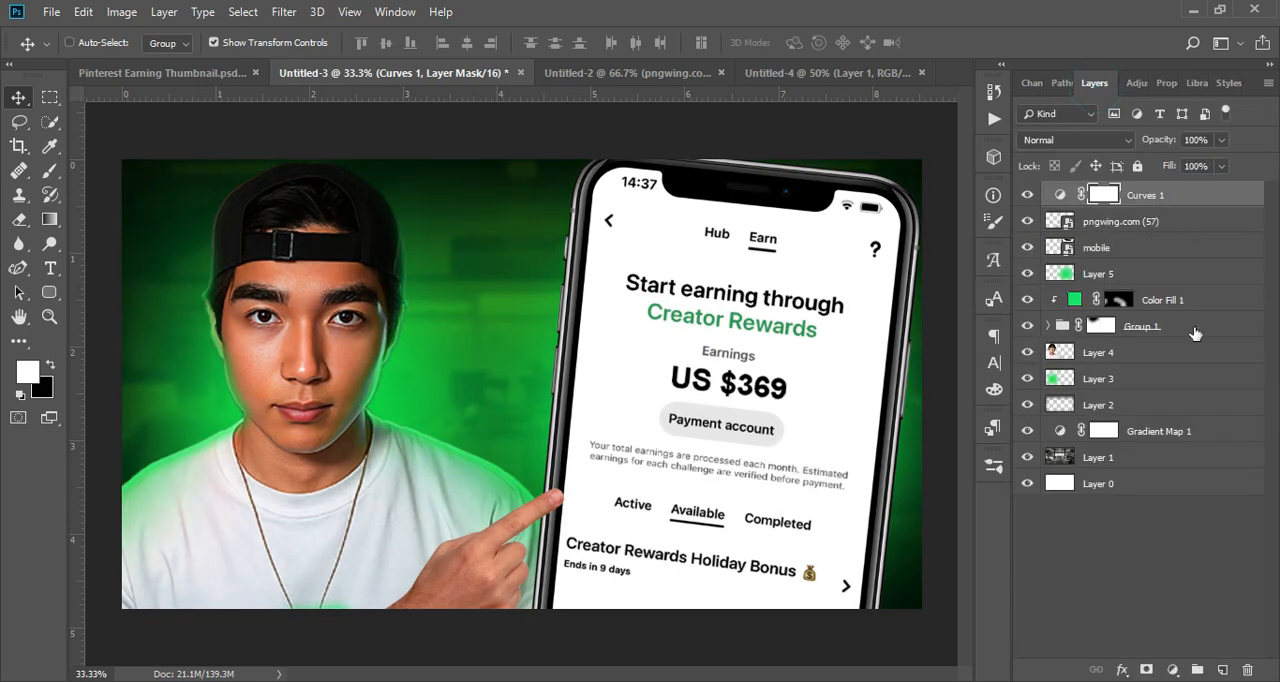
# Step: Add a second Curves adjustment above Curves 1, raising the midtones to brighten the image
pyautogui.click(1183, 667)
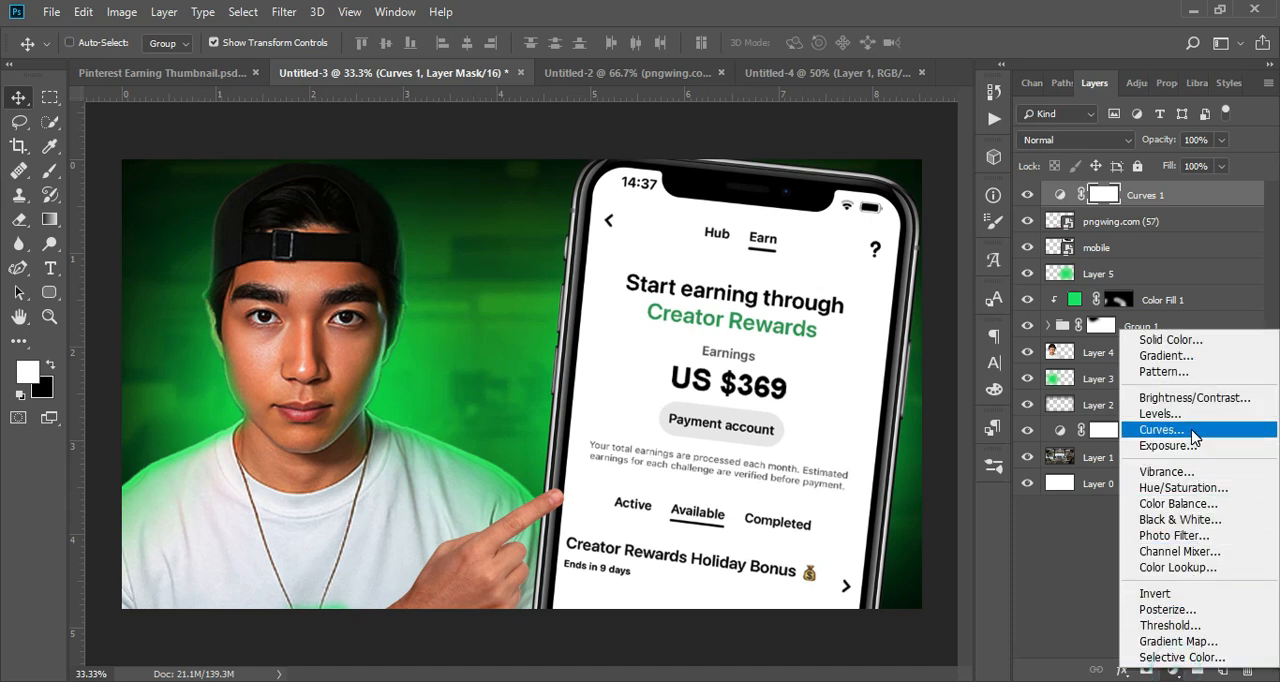
pyautogui.click(1190, 430)
pyautogui.moveTo(1154, 274); pyautogui.dragTo(1150, 259)
pyautogui.click(1085, 83)
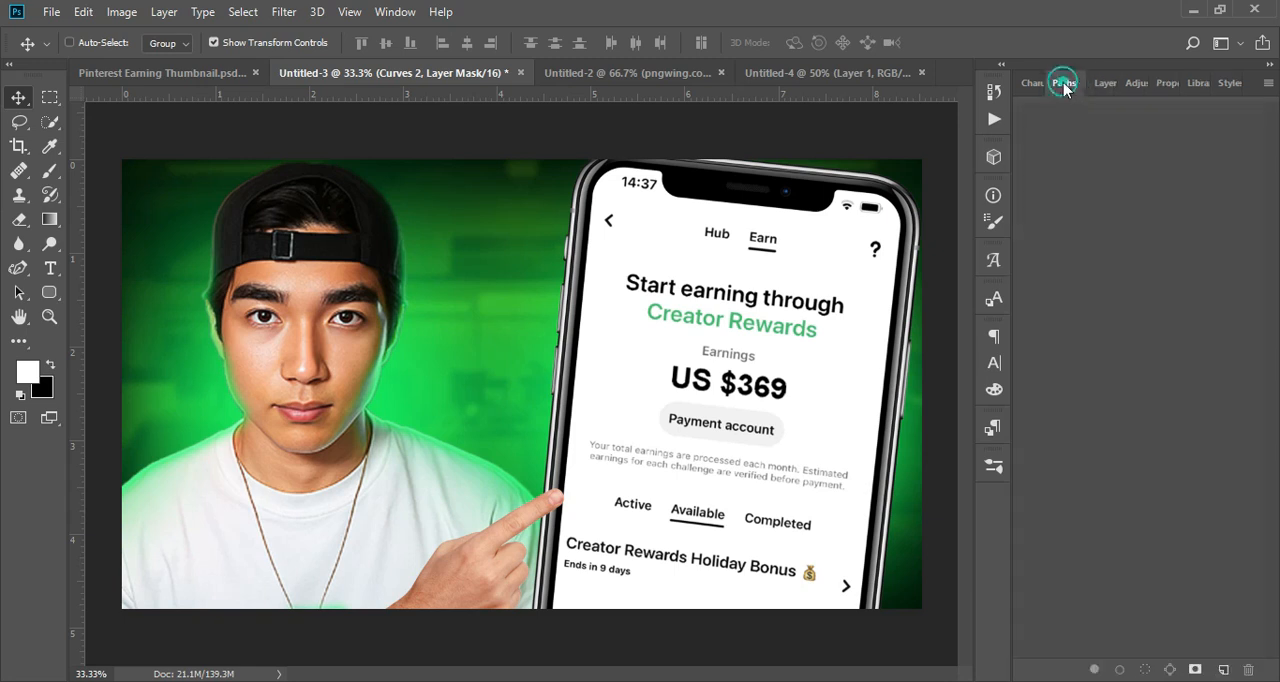
# Step: Invert the masks of Curves 1 and Curves 2 to black and clip both adjustments to the hand layer
pyautogui.click(1125, 219)
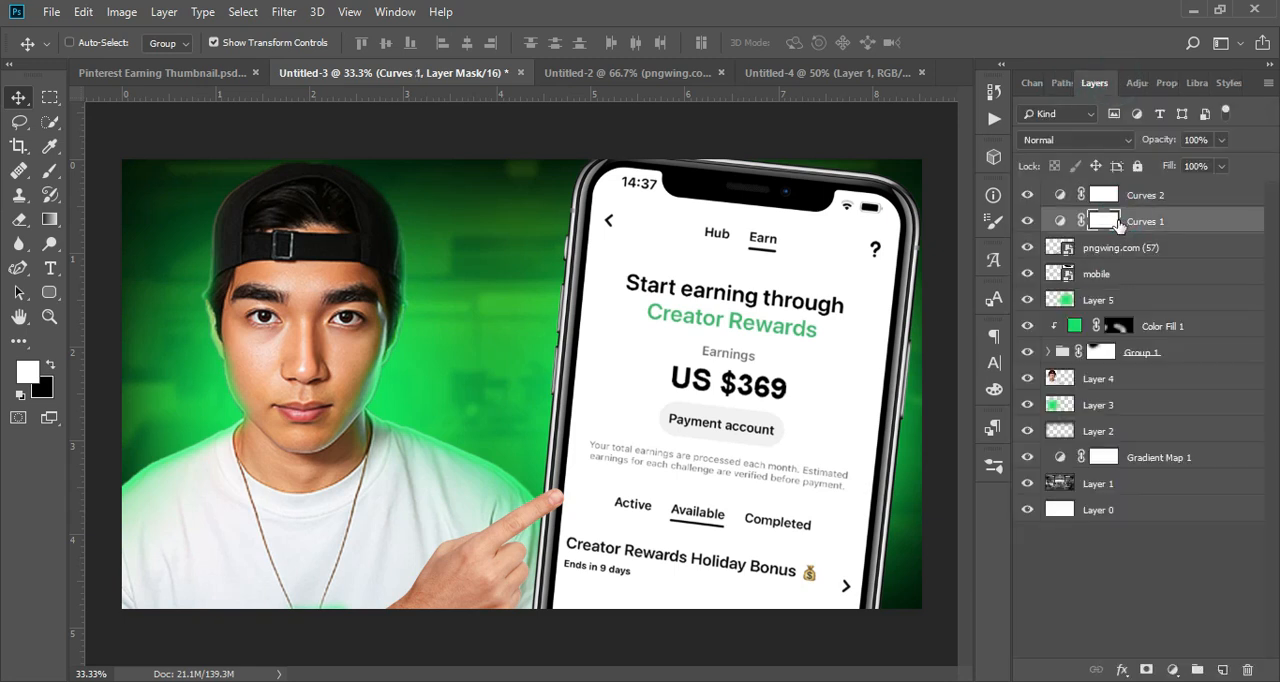
pyautogui.click(1105, 195)
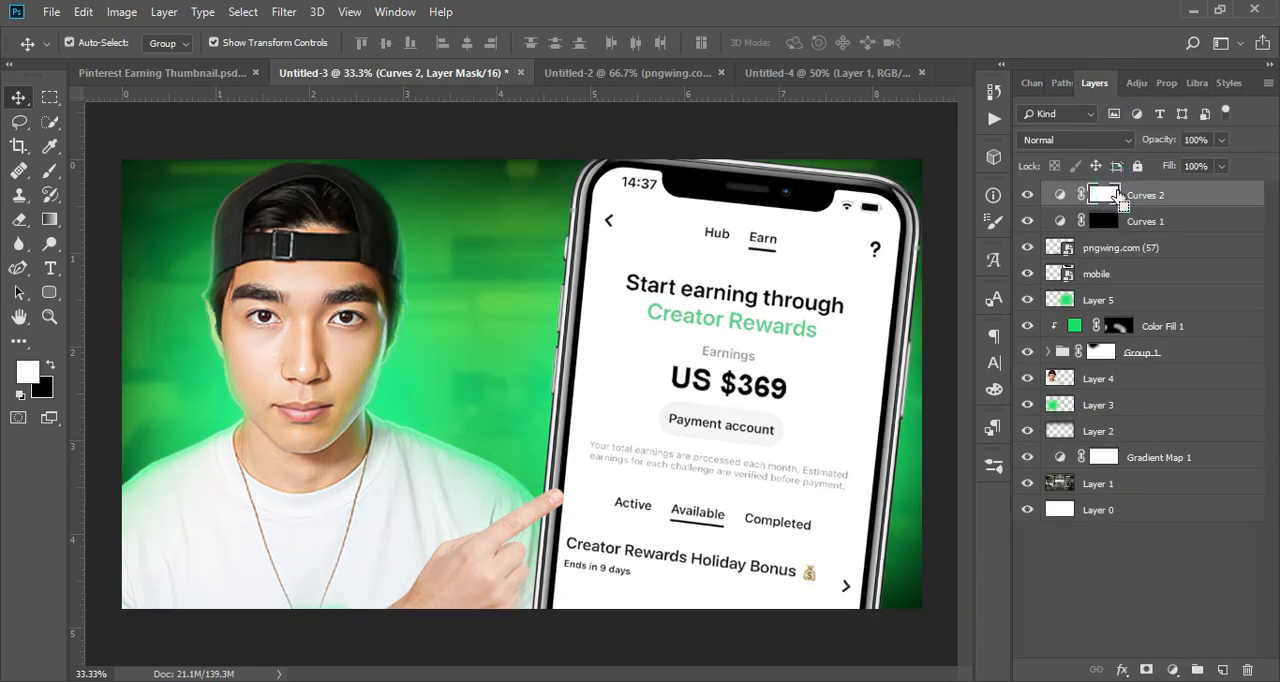
pyautogui.keyDown('alt'); pyautogui.click(1150, 233); pyautogui.keyUp('alt')
pyautogui.keyDown('alt'); pyautogui.click(1150, 203); pyautogui.keyUp('alt')
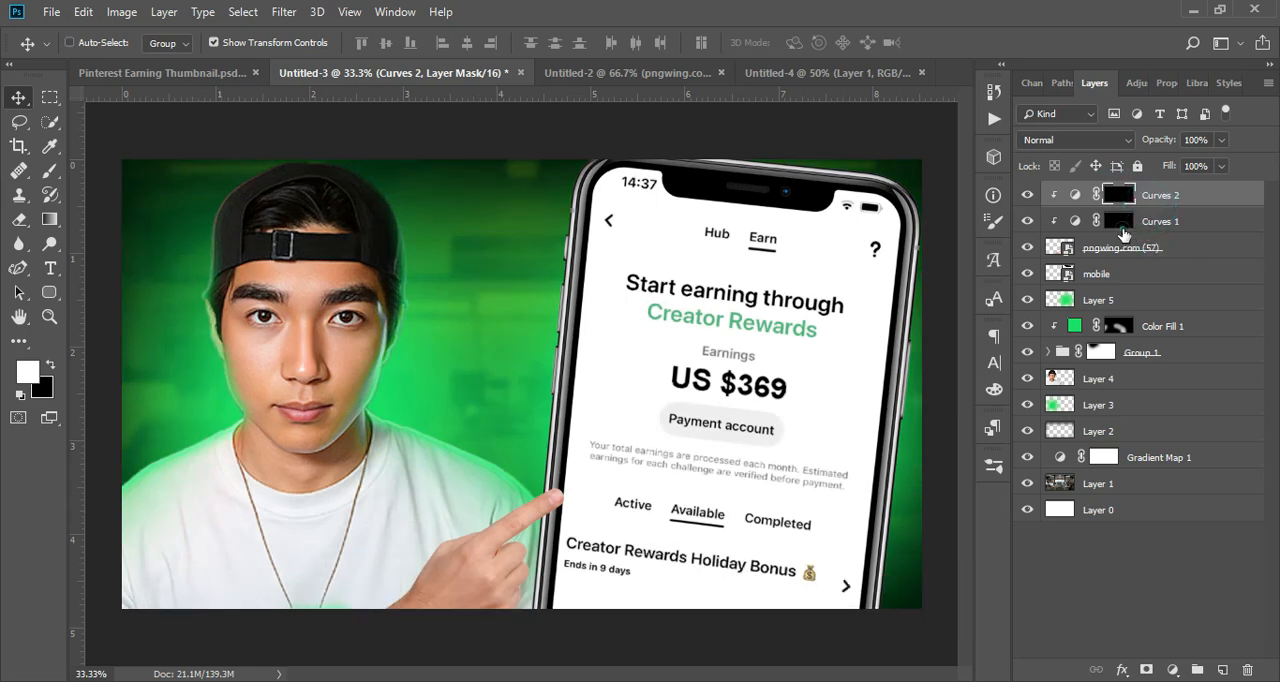
# Step: Paint white on the Curves 1 mask with a soft brush at 59% opacity to darken the edges of the pointing hand and fingers
pyautogui.click(1118, 221)
pyautogui.hotkey('ctrl', '+')
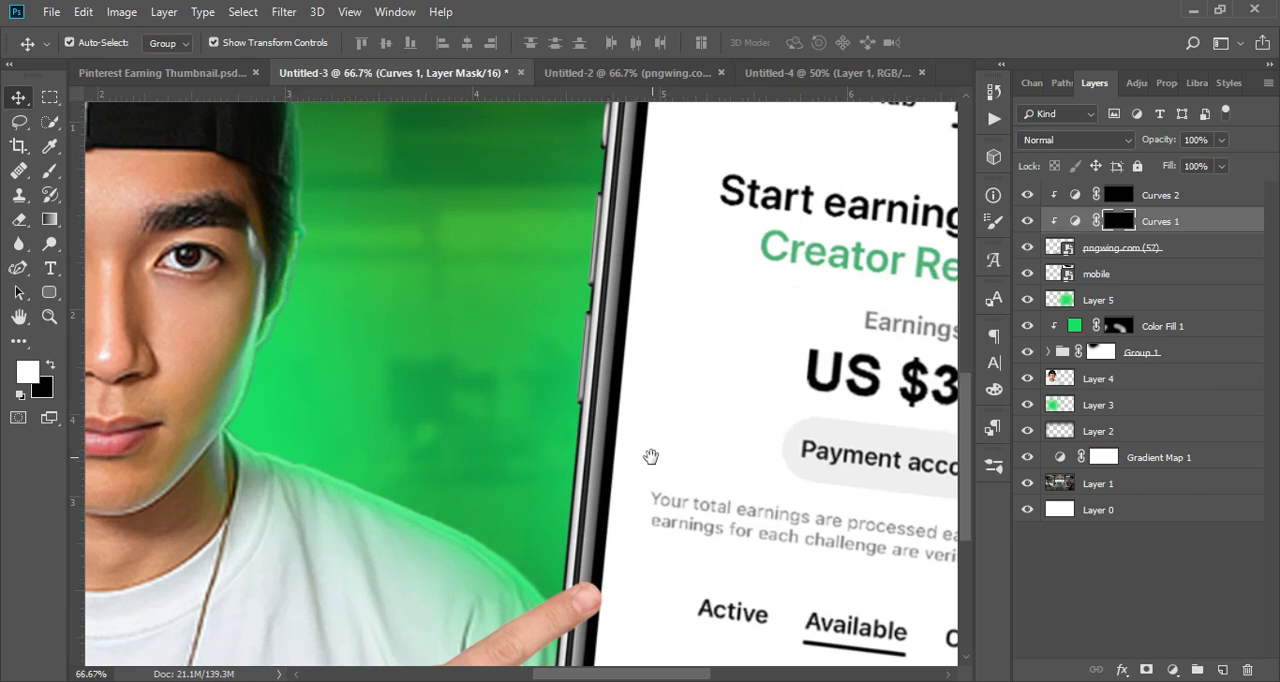
pyautogui.moveTo(448, 535); pyautogui.dragTo(524, 235)
pyautogui.moveTo(508, 540); pyautogui.dragTo(543, 551)
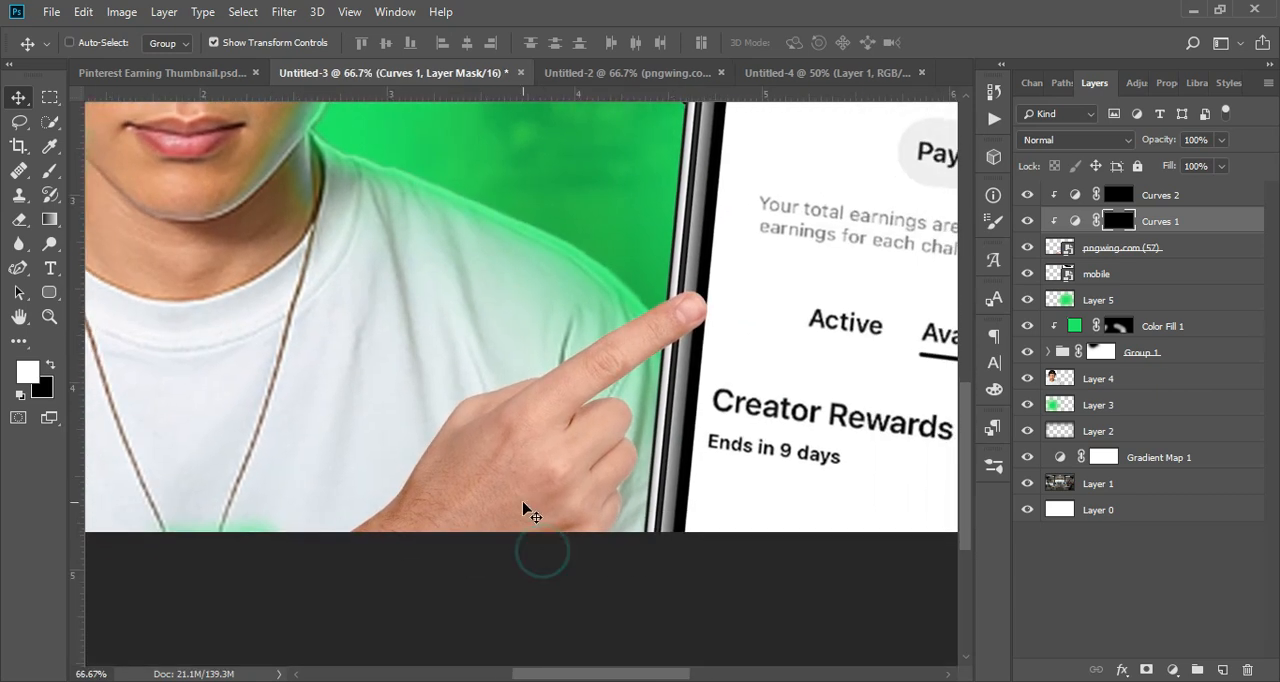
pyautogui.click(50, 171)
pyautogui.press('[')
pyautogui.press('[')
pyautogui.press('[')
pyautogui.press('[')
pyautogui.press('[')
pyautogui.press('[')
pyautogui.press('[')
pyautogui.press('[')
pyautogui.press('[')
pyautogui.press('[')
pyautogui.hotkey('ctrl', '+')
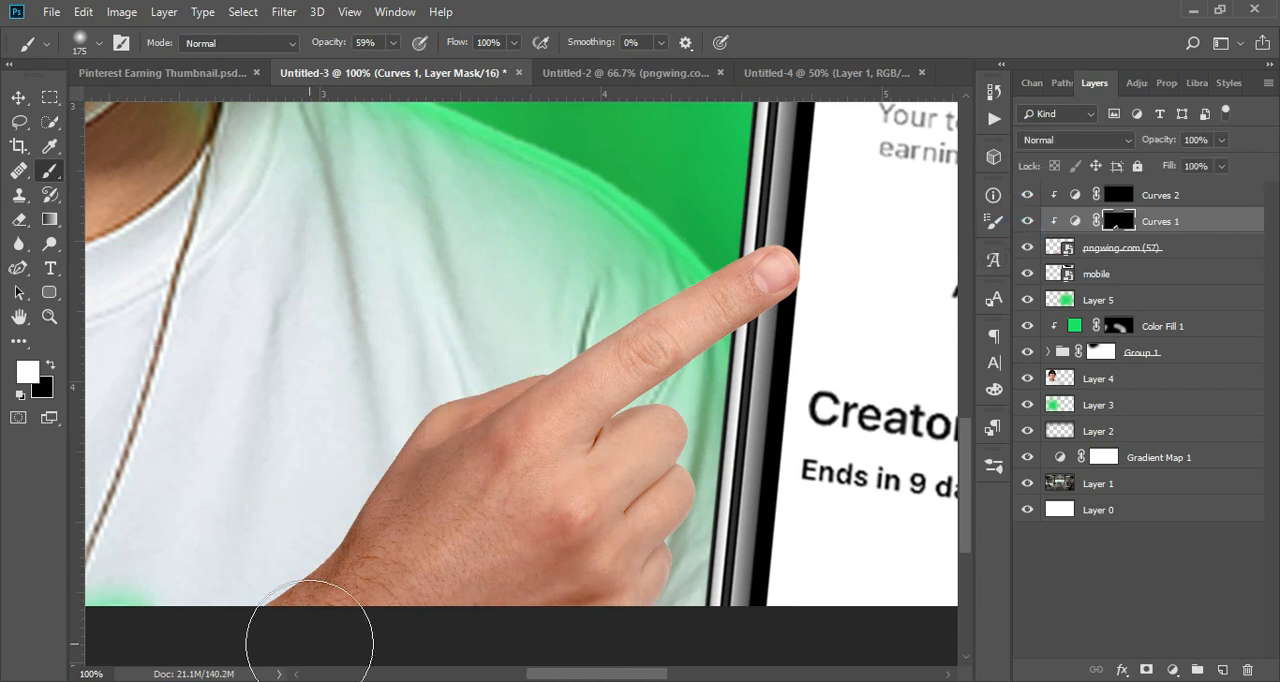
pyautogui.press('[')
pyautogui.press('[')
pyautogui.press('[')
pyautogui.press('[')
pyautogui.press('[')
pyautogui.press('[')
pyautogui.hotkey('ctrl', '+')
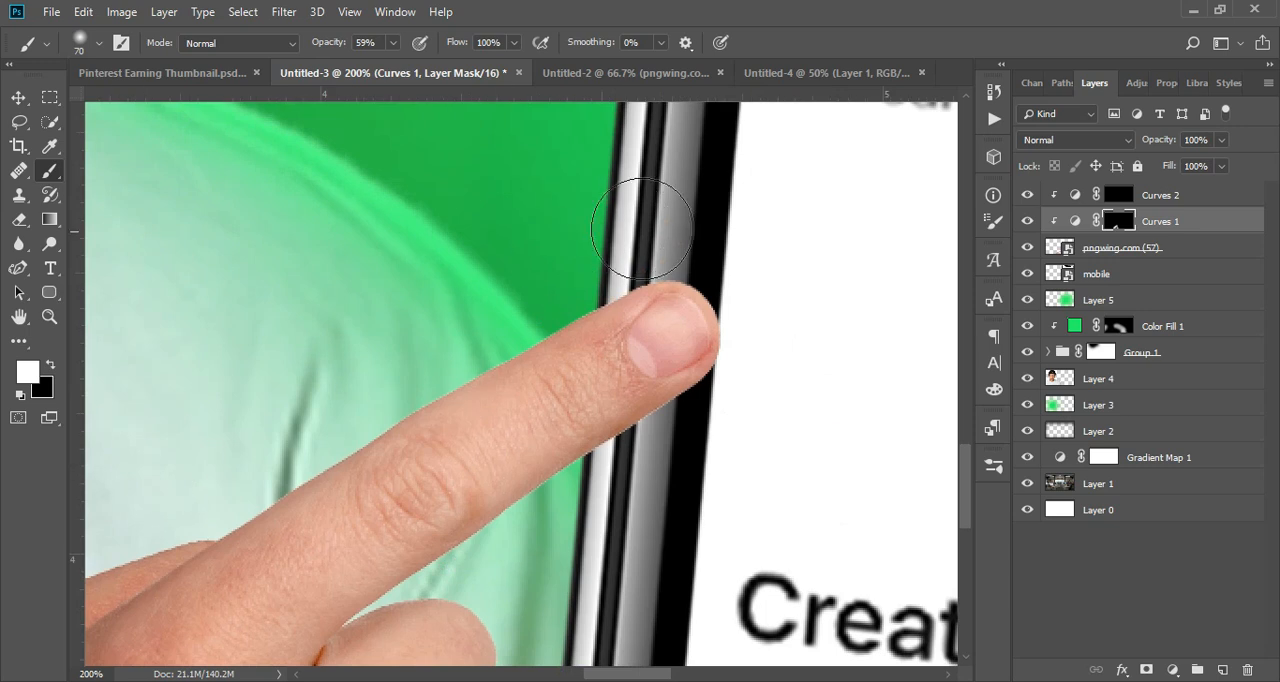
pyautogui.scroll(-5, 657, 177)
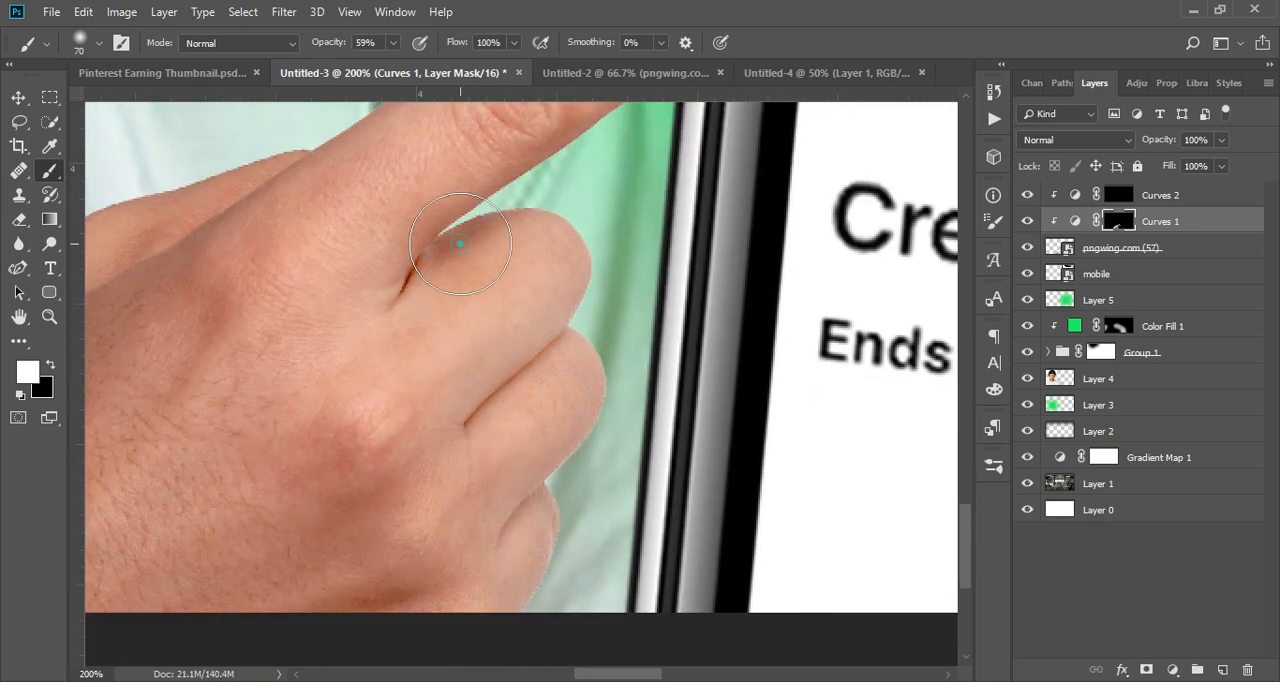
# Step: Paint white on the Curves 2 mask at 59% brush opacity to brighten the fingers and the back of the hand
pyautogui.hotkey('alt', ']')
pyautogui.moveTo(575, 406); pyautogui.dragTo(577, 420)
pyautogui.scroll(-3, 530, 357)
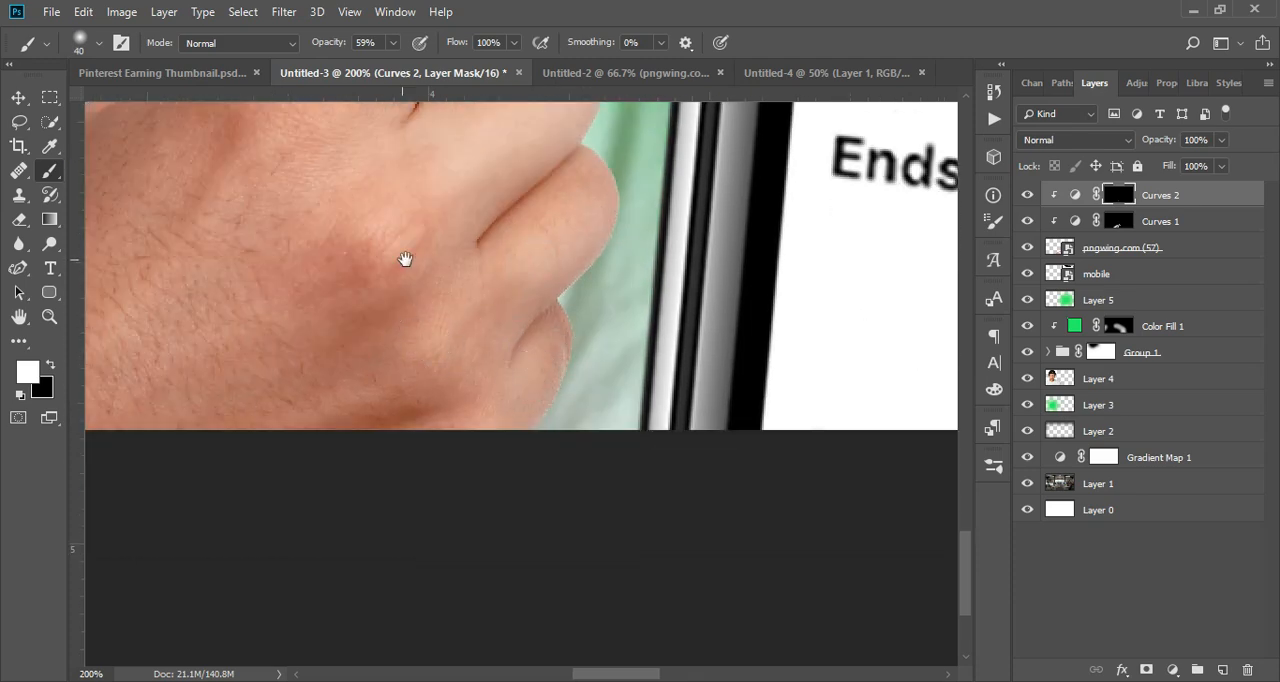
pyautogui.moveTo(405, 259); pyautogui.dragTo(773, 366)
pyautogui.press(']')
pyautogui.press(']')
pyautogui.press(']')
pyautogui.press(']')
pyautogui.press(']')
pyautogui.press(']')
pyautogui.press(']')
pyautogui.press(']')
pyautogui.press(']')
pyautogui.moveTo(552, 404); pyautogui.dragTo(493, 430)
pyautogui.moveTo(564, 392); pyautogui.dragTo(400, 560)
pyautogui.moveTo(773, 237)
pyautogui.mouseDown()
pyautogui.moveTo(543, 426)
pyautogui.moveTo(557, 422)
pyautogui.mouseUp()
pyautogui.press('[')
pyautogui.press('[')
pyautogui.press('[')
pyautogui.press('[')
pyautogui.press('[')
pyautogui.press('[')
pyautogui.press('[')
pyautogui.press('[')
pyautogui.moveTo(715, 266); pyautogui.dragTo(416, 434)
pyautogui.moveTo(361, 471); pyautogui.dragTo(571, 336)
# Step: Paint more white on the Curves 1 mask to deepen the shadows around the knuckles and back of the hand
pyautogui.click(1119, 220)
pyautogui.click(469, 437)
pyautogui.press(']')
pyautogui.press(']')
pyautogui.press(']')
pyautogui.press(']')
pyautogui.press(']')
pyautogui.moveTo(476, 446); pyautogui.dragTo(500, 450)
pyautogui.scroll(-1, 526, 489)
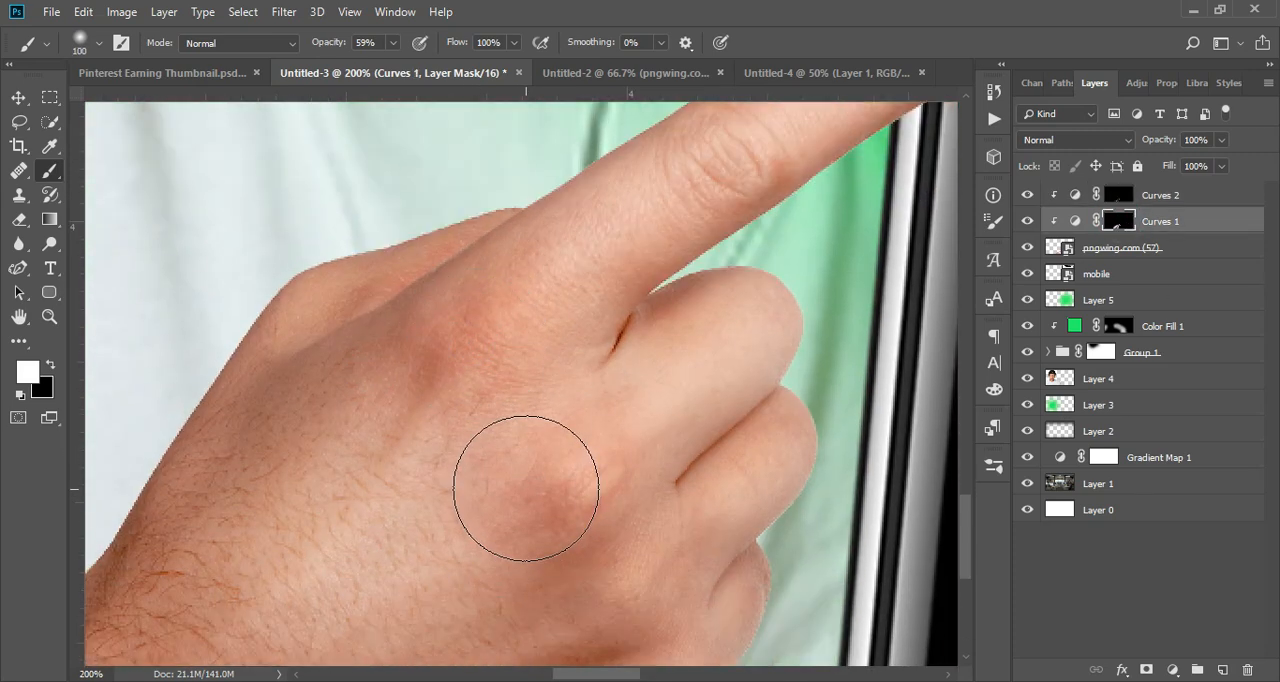
pyautogui.scroll(-1, 526, 489)
pyautogui.hotkey('ctrl', '-')
pyautogui.hotkey('ctrl', '-')
pyautogui.hotkey('ctrl', '-')
pyautogui.hotkey('ctrl', '-')
pyautogui.hotkey('ctrl', '-')
pyautogui.hotkey('ctrl', '+')
pyautogui.hotkey('ctrl', '+')
pyautogui.scroll(-3, 597, 340)
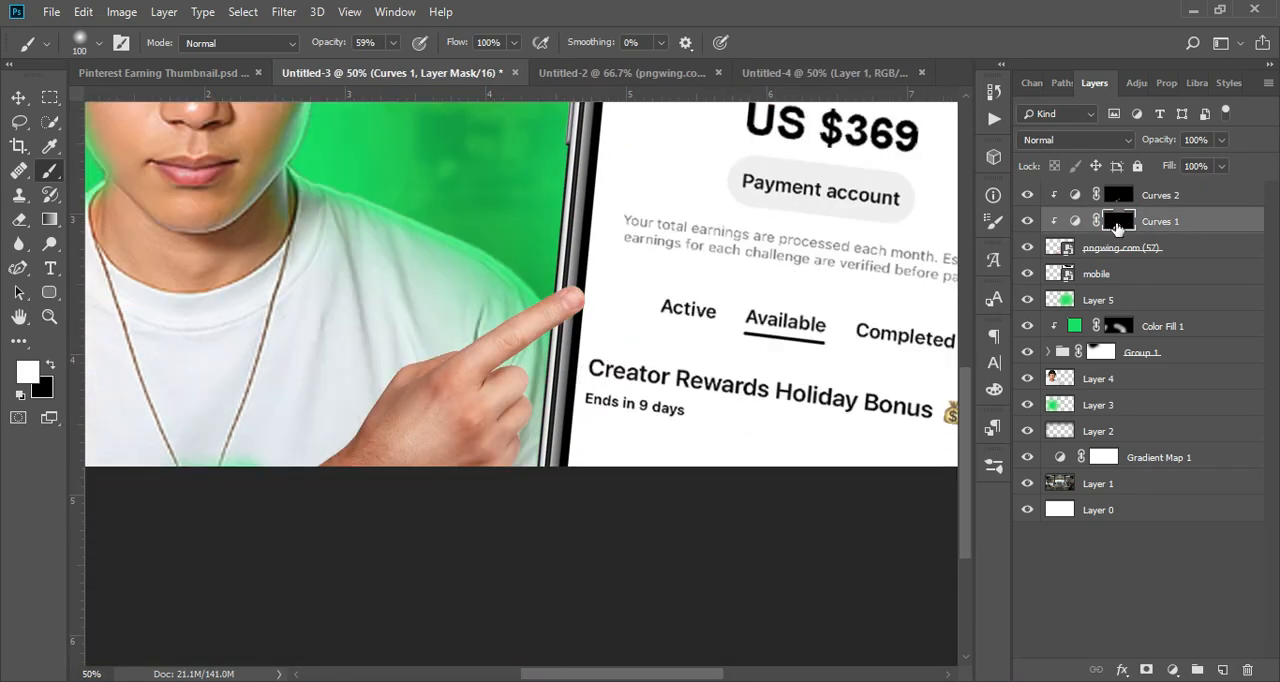
# Step: Lower the opacity of both Curves 1 and Curves 2 to 77%
pyautogui.click(1119, 195)
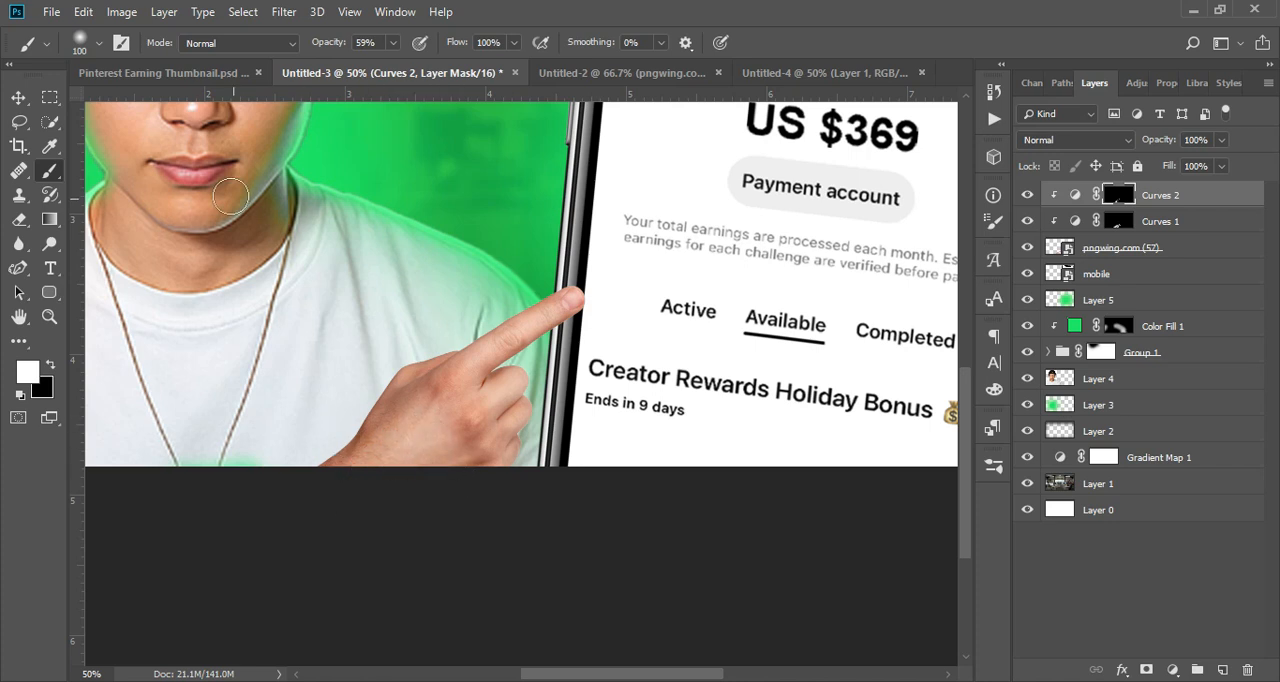
pyautogui.click(18, 97)
pyautogui.keyDown('shift'); pyautogui.click(1150, 220); pyautogui.keyUp('shift')
pyautogui.click(1219, 140)
pyautogui.moveTo(1169, 175); pyautogui.dragTo(1199, 178)
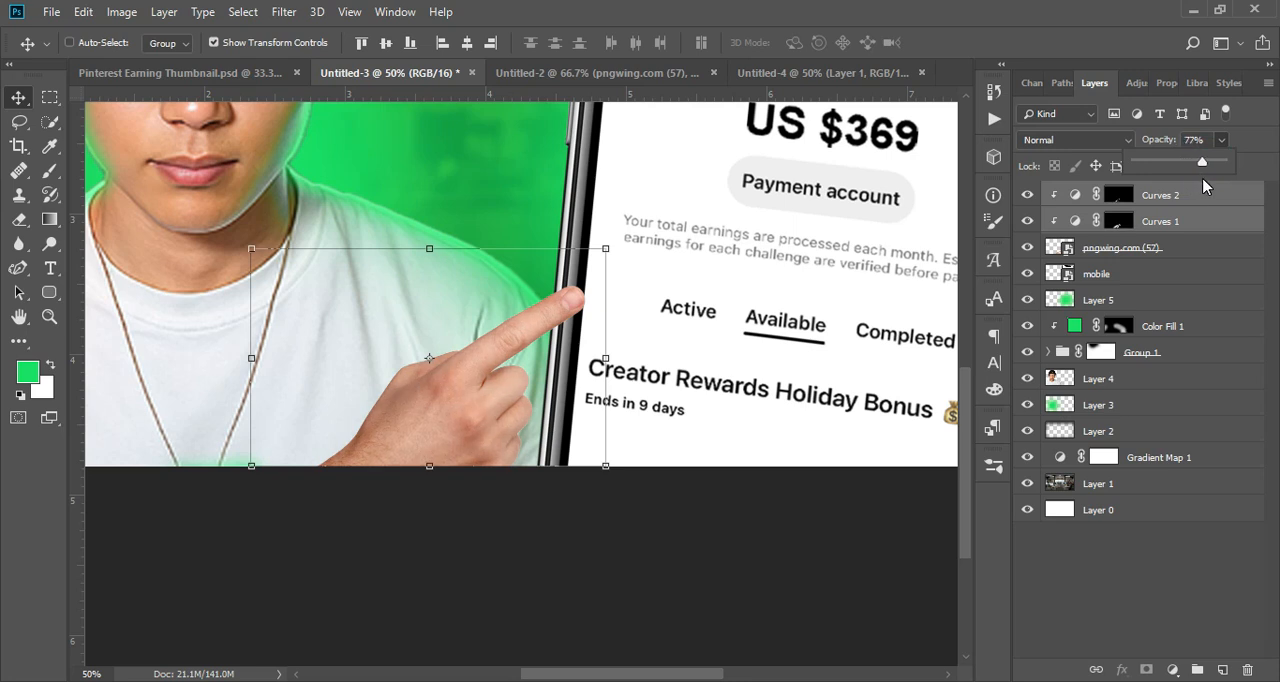
# Step: Group the hand layer with its two Curves adjustments and toggle the group's visibility off and on
pyautogui.keyDown('shift'); pyautogui.click(1136, 242); pyautogui.keyUp('shift')
pyautogui.click(1197, 670)
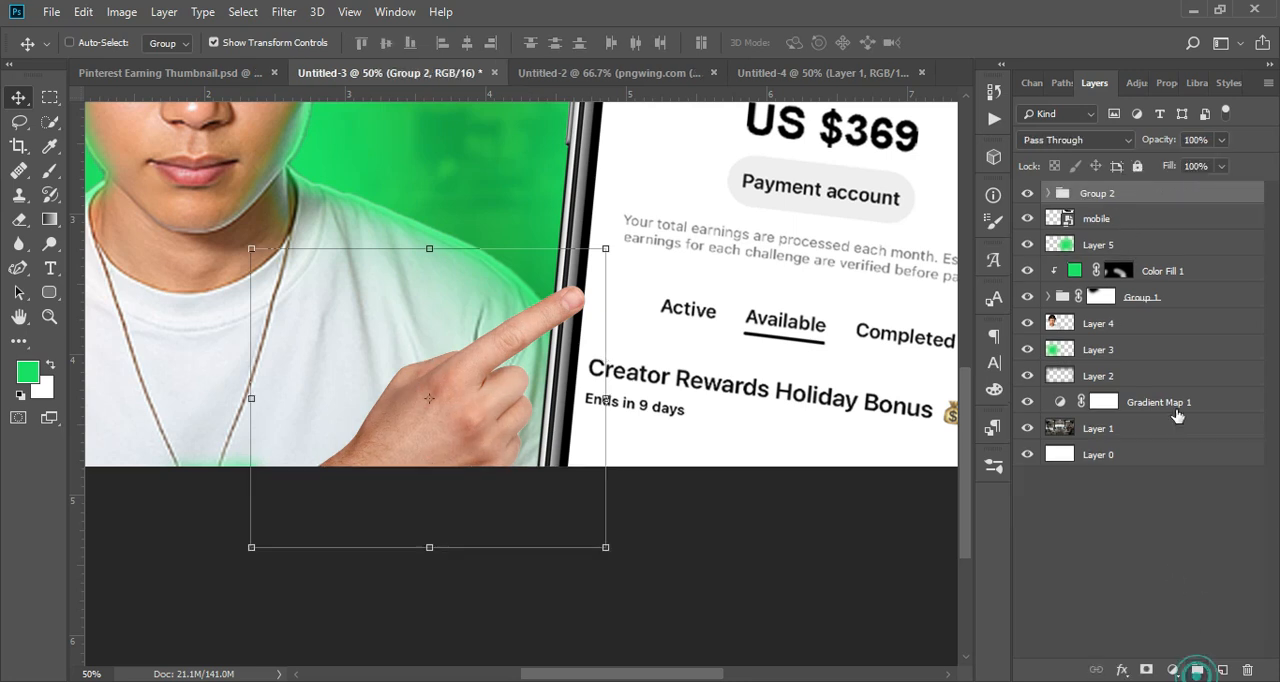
pyautogui.click(1028, 194)
pyautogui.click(1028, 194)
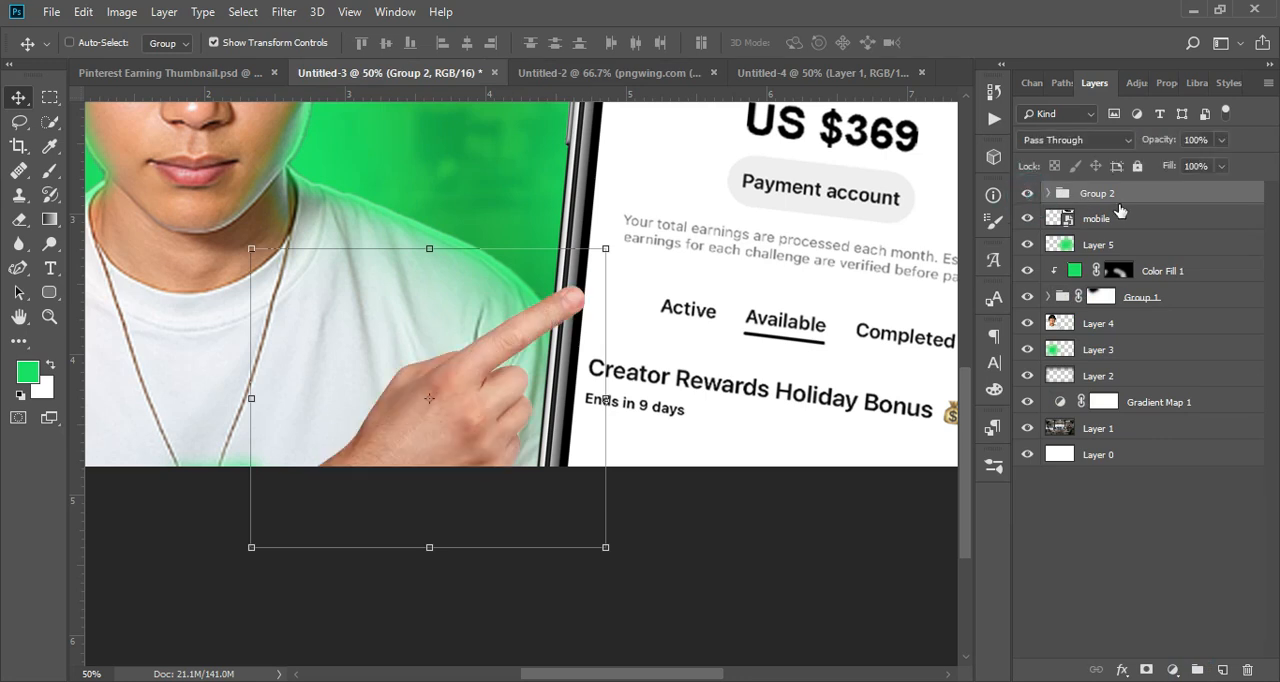
pyautogui.hotkey('ctrl', '-')
pyautogui.hotkey('ctrl', '-')
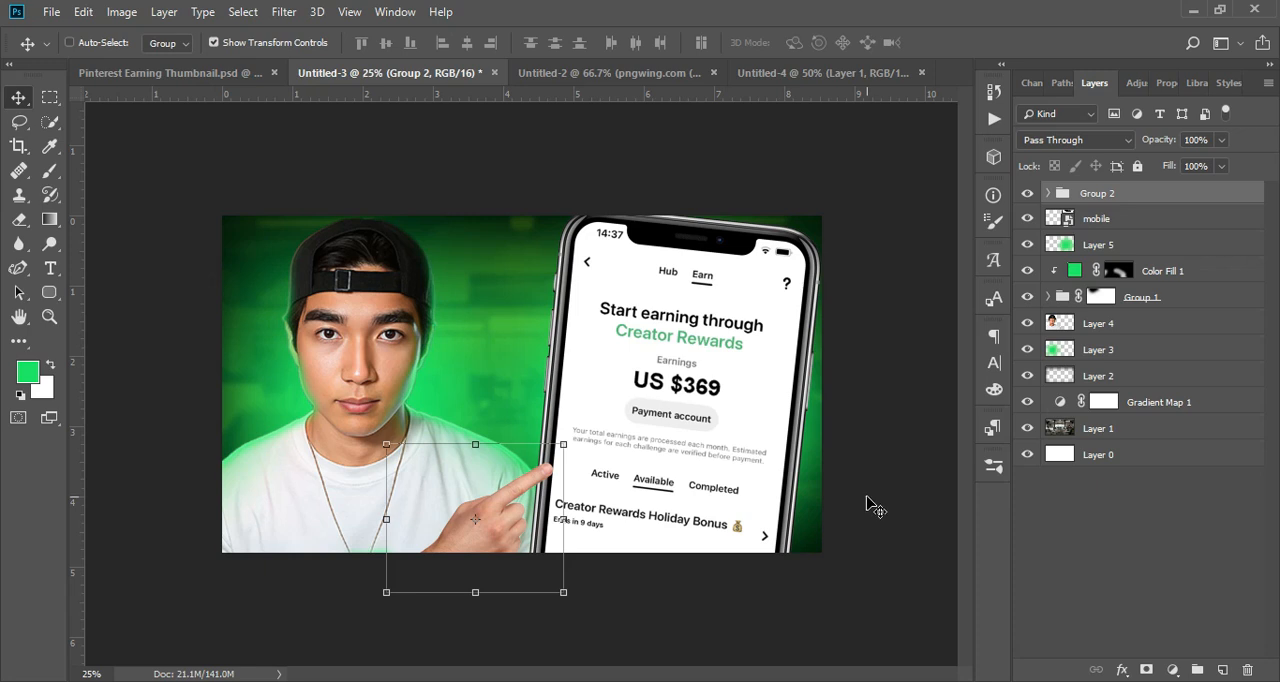
# Step: Bring the moey group from Untitled-2 into Untitled-3 and enlarge it into a money pile spanning the canvas's lower edge
pyautogui.click(671, 73)
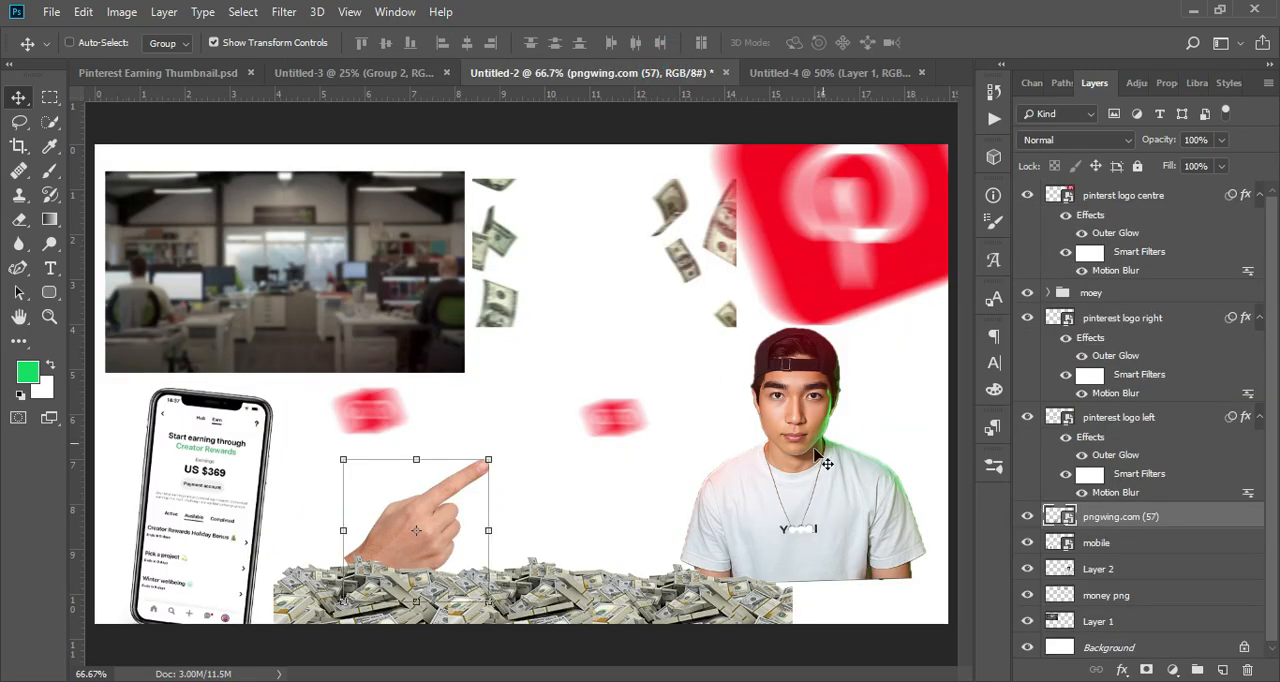
pyautogui.click(1095, 293)
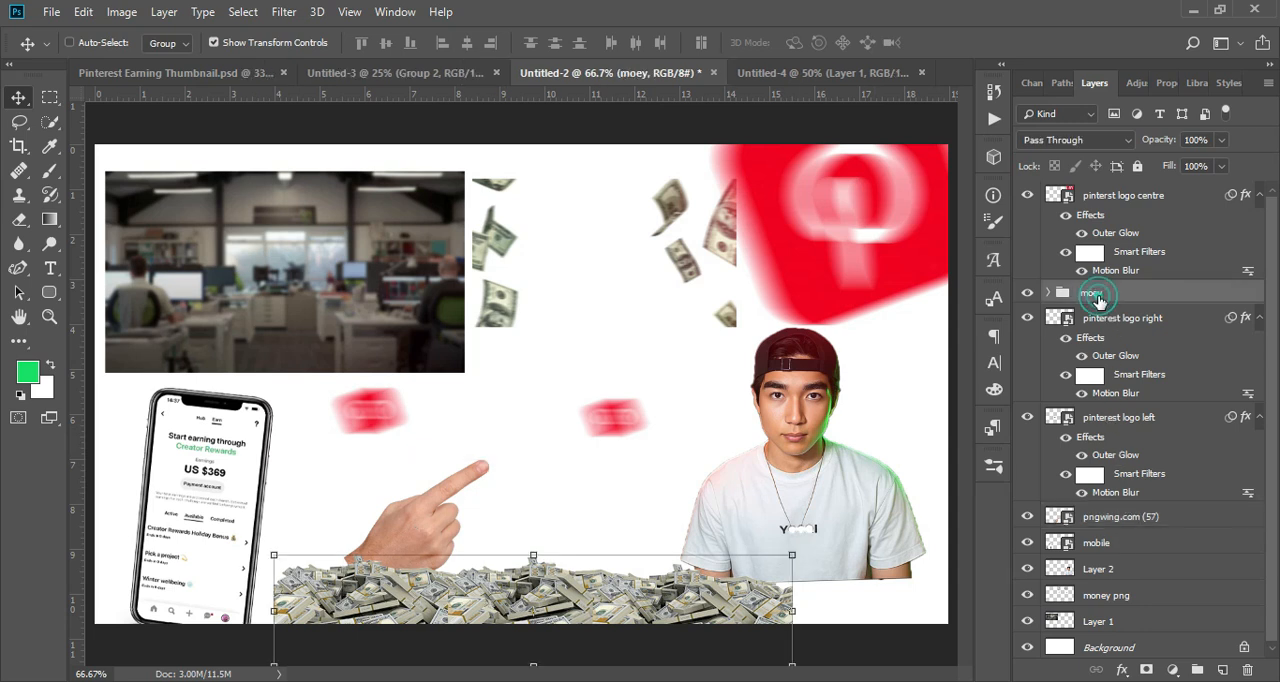
pyautogui.click(425, 73)
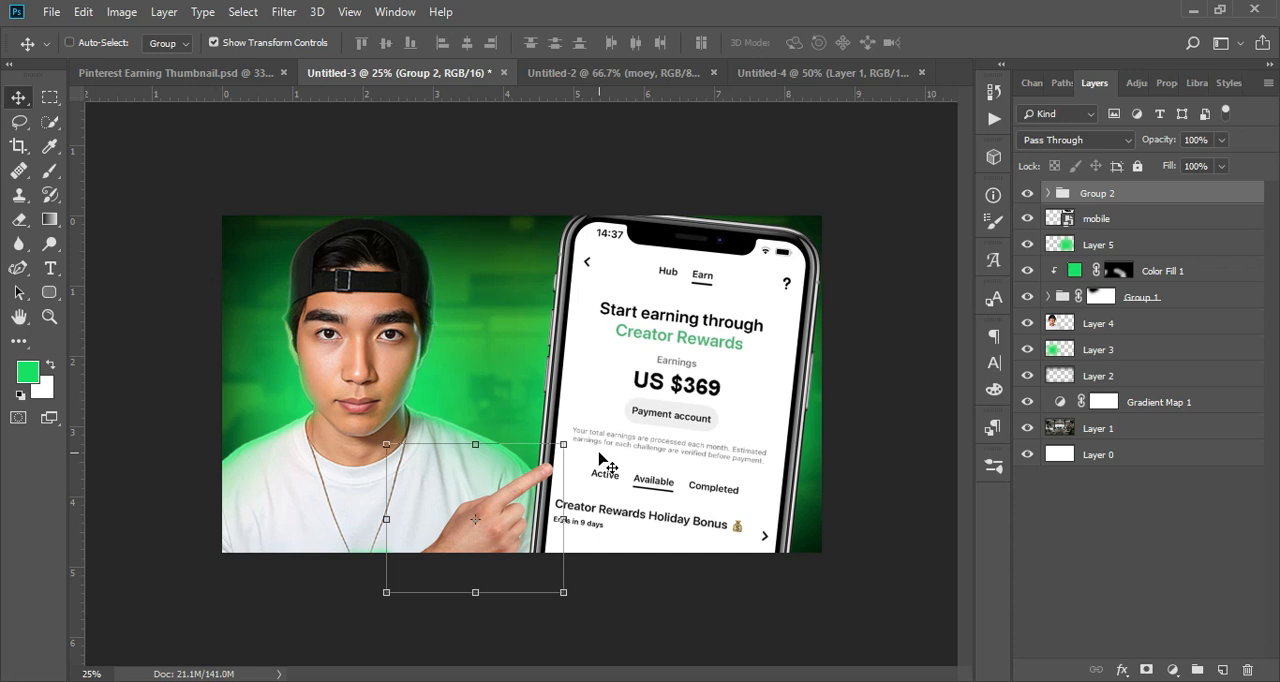
pyautogui.hotkey('ctrl', 'v')
pyautogui.moveTo(587, 379); pyautogui.dragTo(874, 667)
pyautogui.click(418, 571)
pyautogui.click(656, 284)
pyautogui.moveTo(756, 618); pyautogui.dragTo(743, 589)
pyautogui.press('Return')
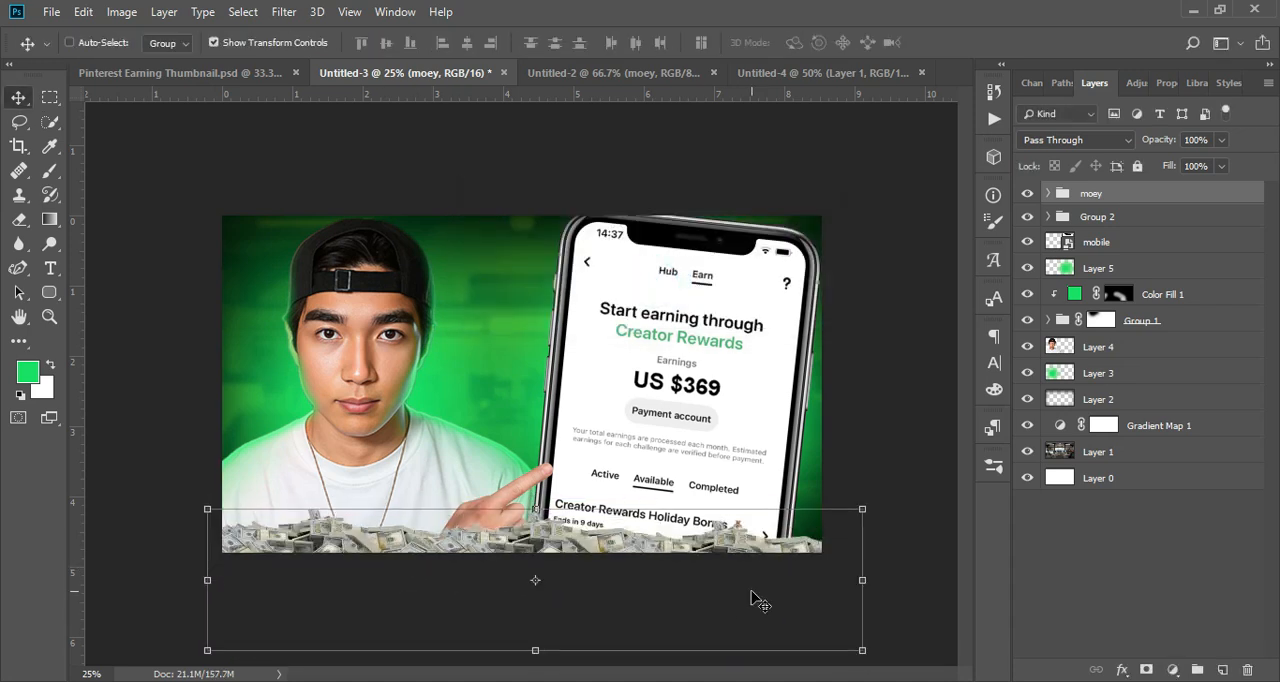
pyautogui.hotkey('ctrl', '+')
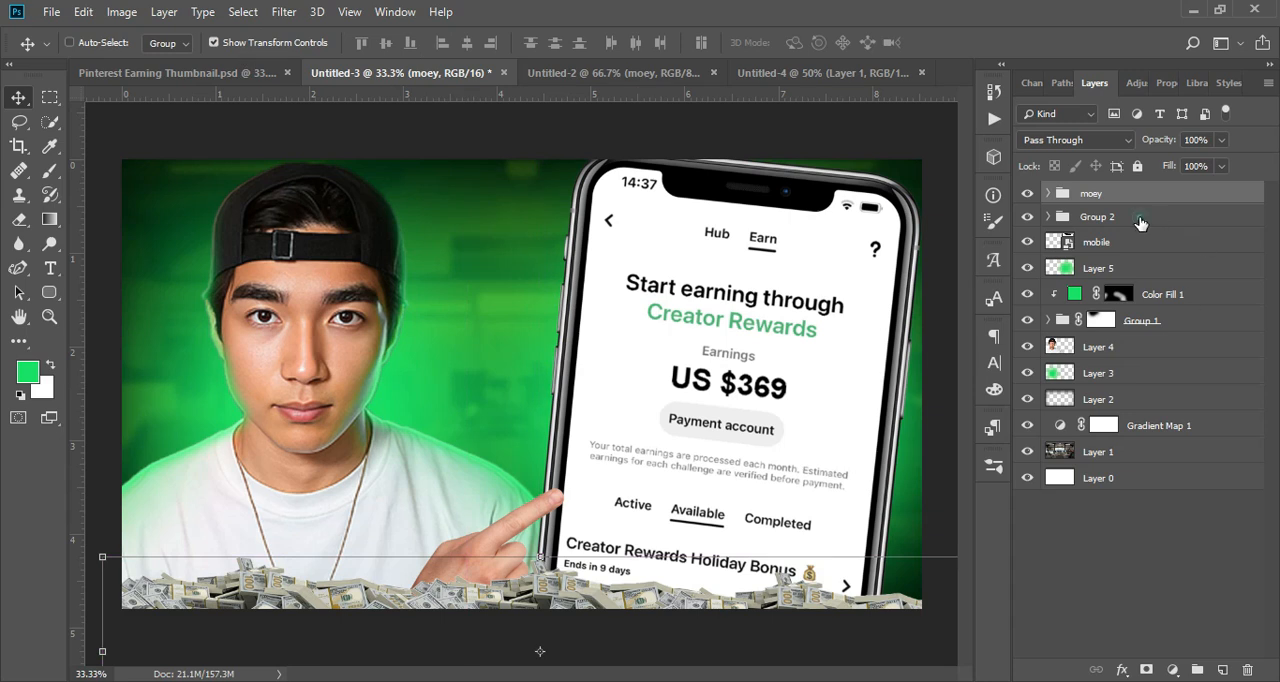
# Step: Enlarge the hand in Group 2 and move it up so its fingertip overlaps the phone's edge
pyautogui.click(1140, 219)
pyautogui.moveTo(577, 664); pyautogui.dragTo(631, 681)
pyautogui.moveTo(555, 585); pyautogui.dragTo(526, 566)
pyautogui.press('Return')
# Step: Nudge the moey group slightly upward along the canvas's lower edge
pyautogui.click(1098, 242)
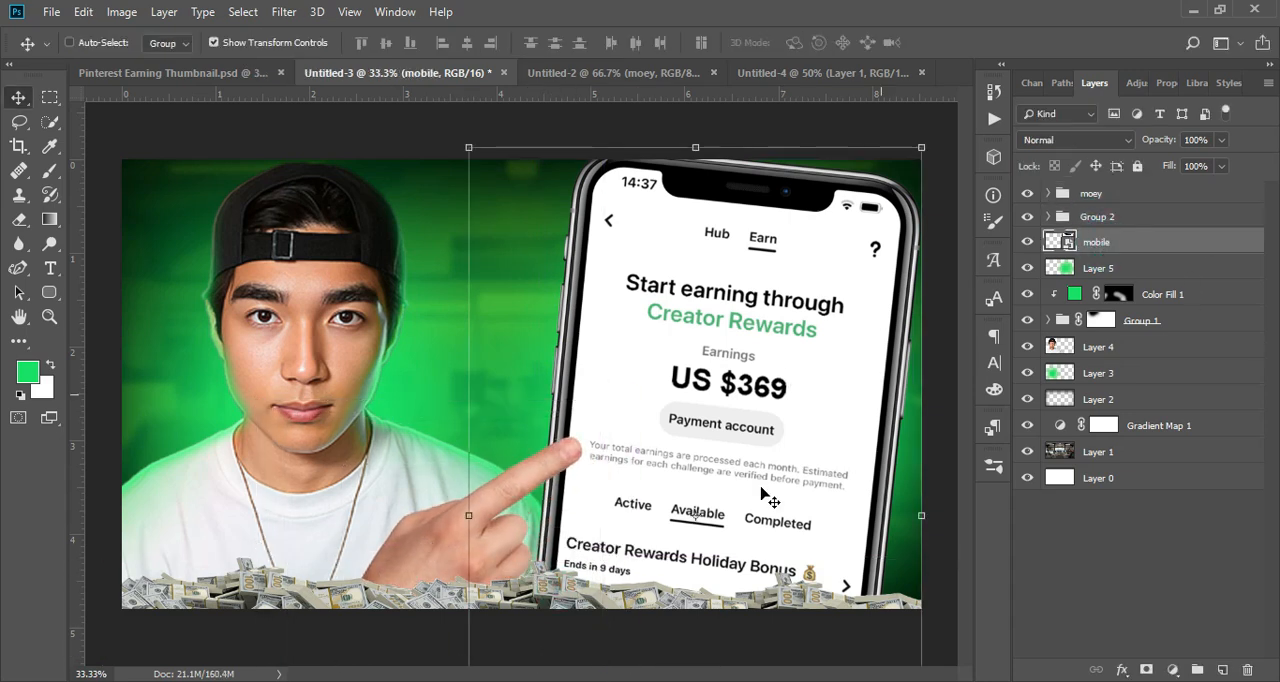
pyautogui.click(1117, 194)
pyautogui.moveTo(743, 577)
pyautogui.mouseDown()
pyautogui.moveTo(743, 594)
pyautogui.moveTo(752, 570)
pyautogui.mouseUp()
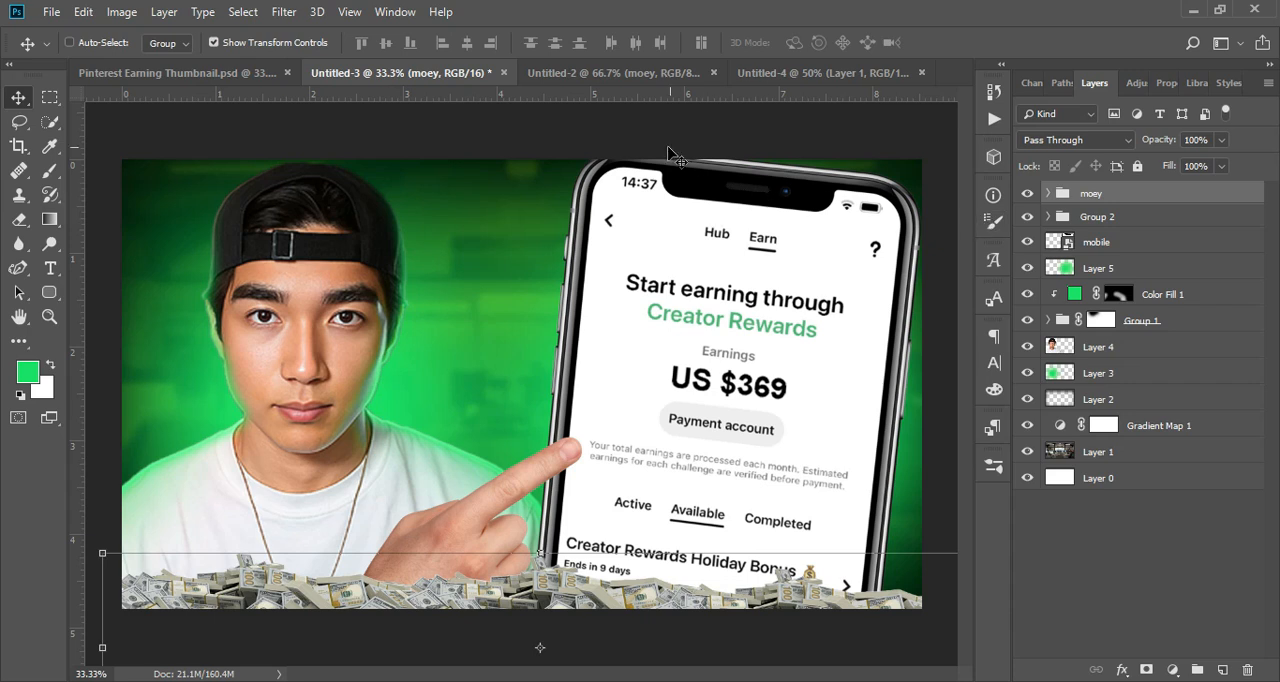
# Step: Bring the pinterst logo centre layer from Untitled-2 into Untitled-3, between the man and phone, and place it below the mobile layer
pyautogui.click(645, 73)
pyautogui.click(1125, 211)
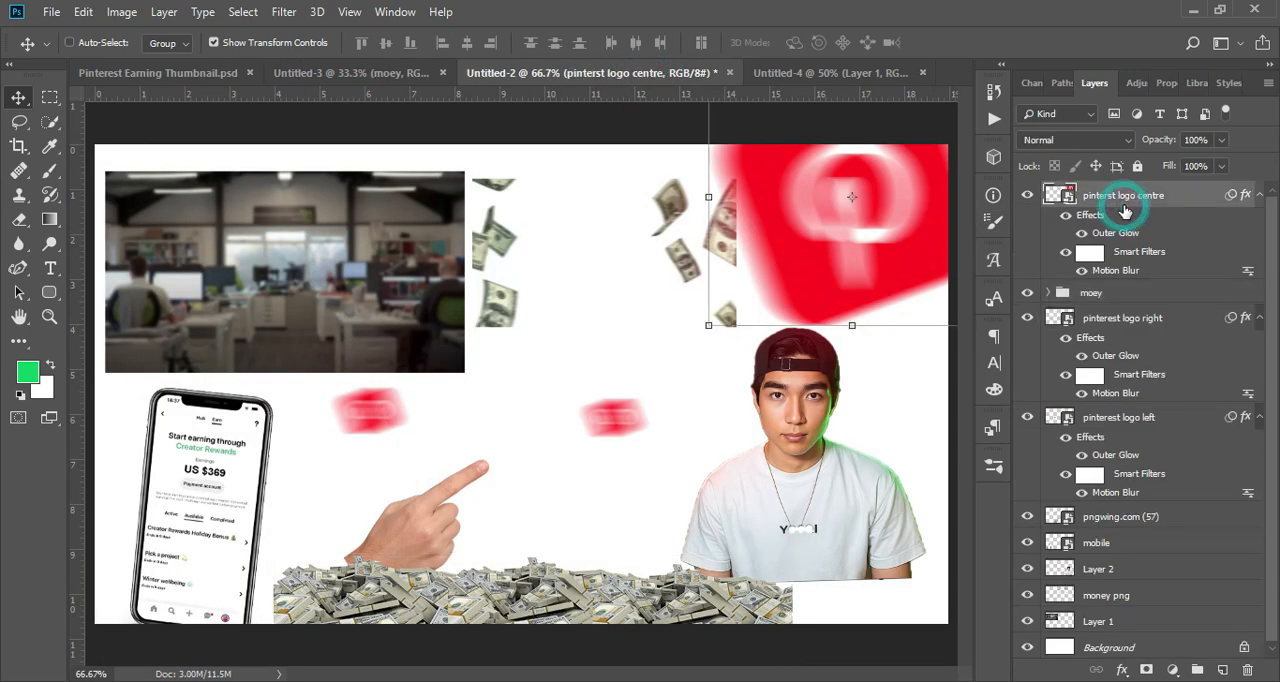
pyautogui.moveTo(536, 100); pyautogui.dragTo(563, 371)
pyautogui.moveTo(1150, 204); pyautogui.dragTo(1130, 330)
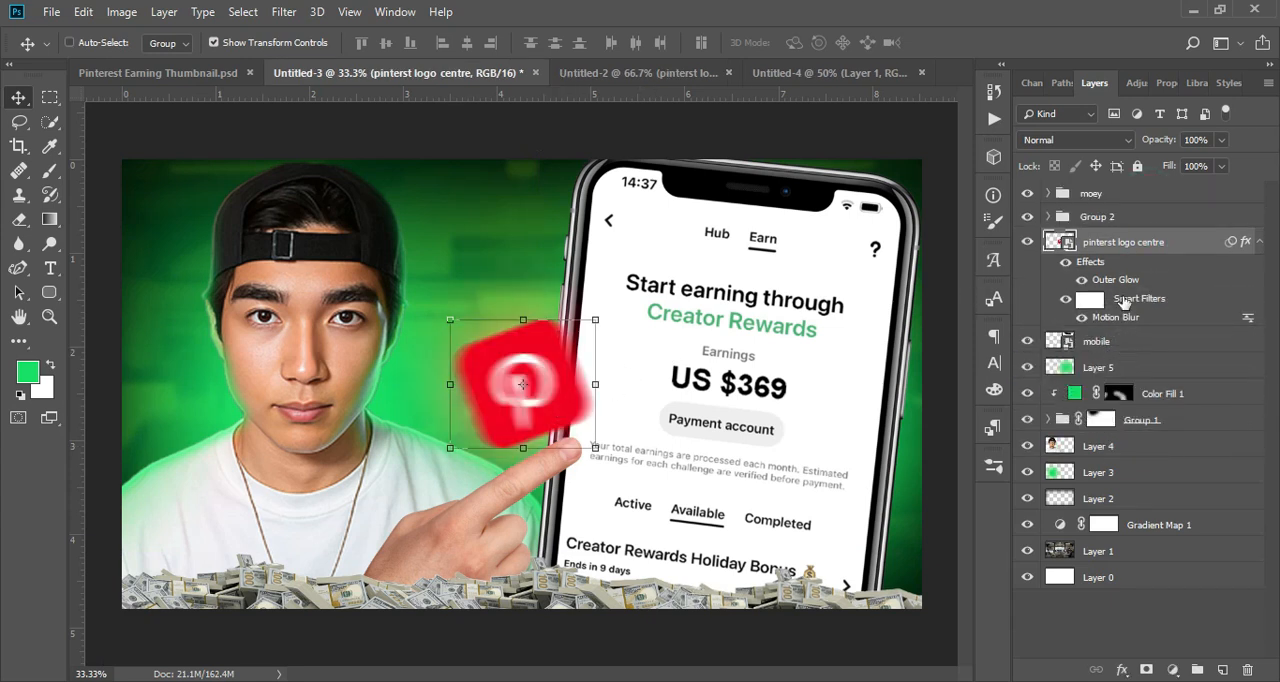
pyautogui.click(1260, 242)
pyautogui.moveTo(1172, 244); pyautogui.dragTo(1158, 280)
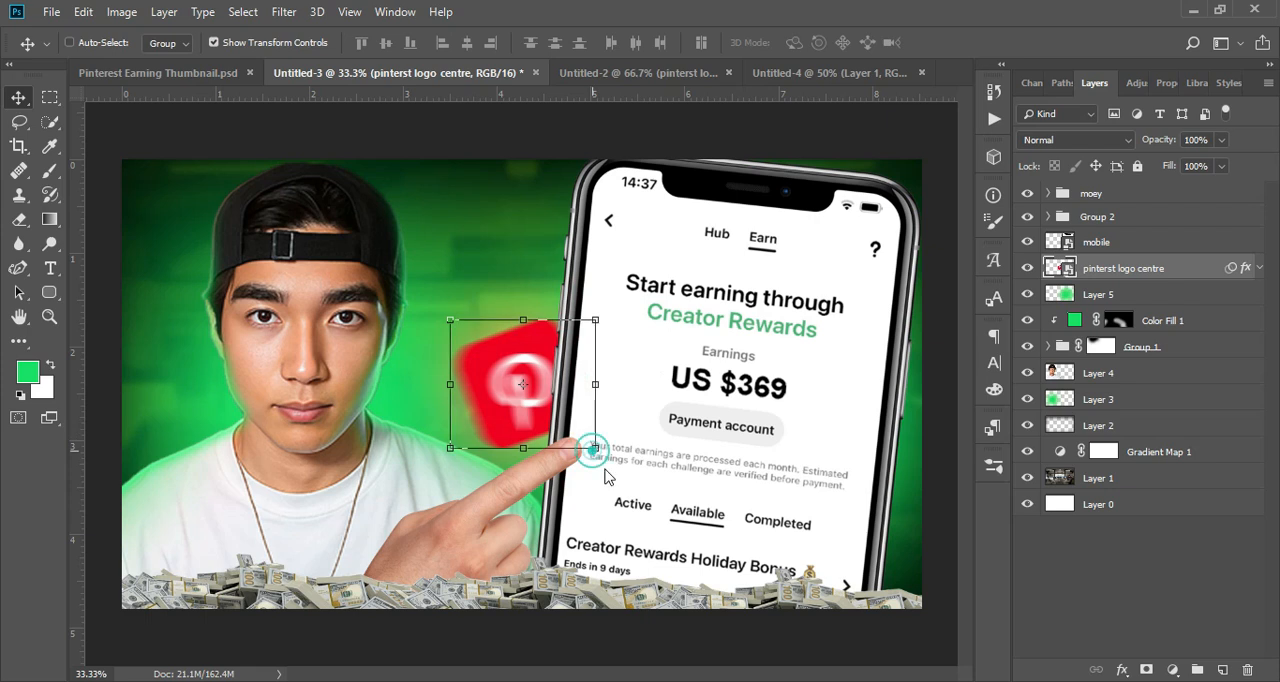
# Step: Enlarge the central Pinterest logo about its own centre to roughly twice its size
pyautogui.click(678, 290)
pyautogui.click(605, 428)
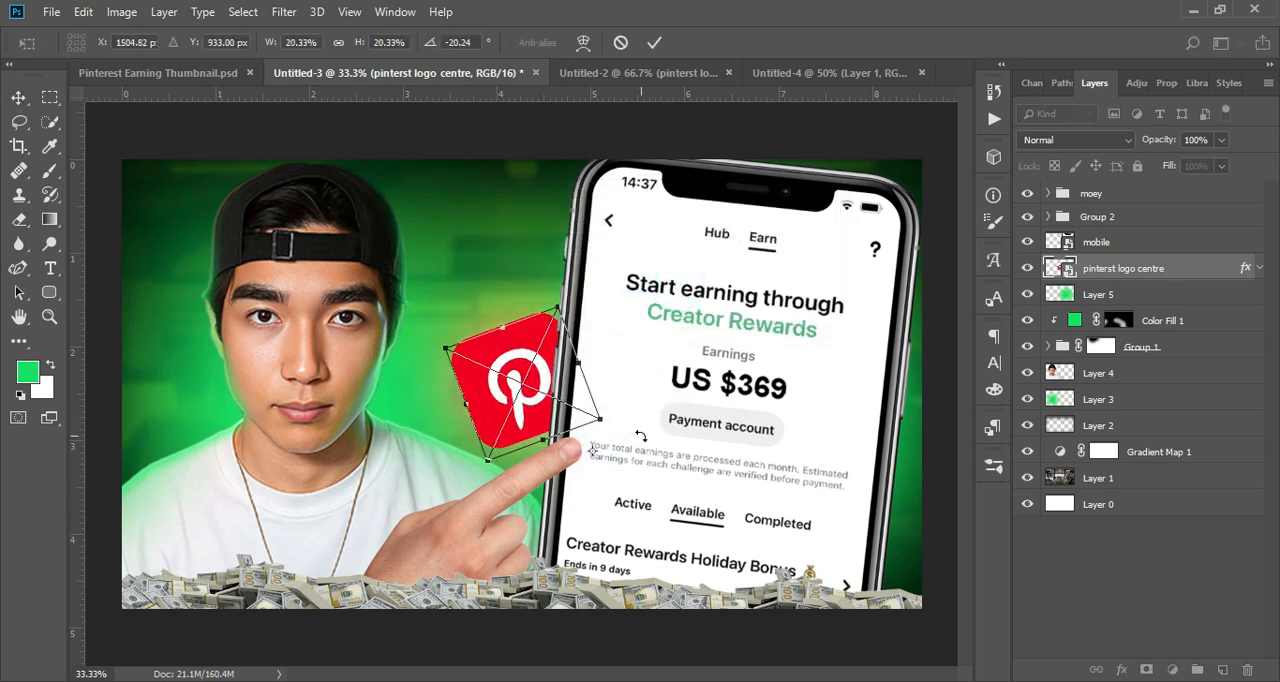
pyautogui.moveTo(592, 451); pyautogui.dragTo(521, 384)
pyautogui.moveTo(603, 421); pyautogui.dragTo(698, 462)
pyautogui.press('Return')
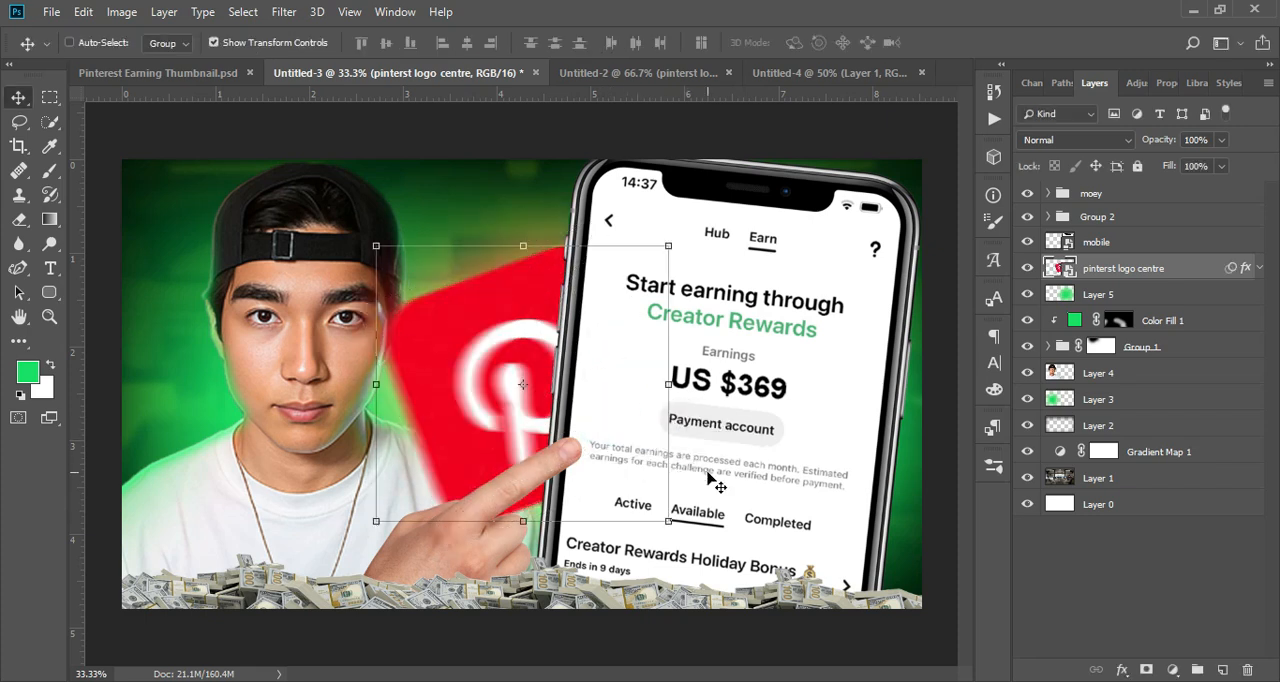
# Step: Move the pinterst logo centre layer between Group 1 and Layer 4 and shift the logo slightly left behind the man
pyautogui.moveTo(1127, 277); pyautogui.dragTo(1178, 352)
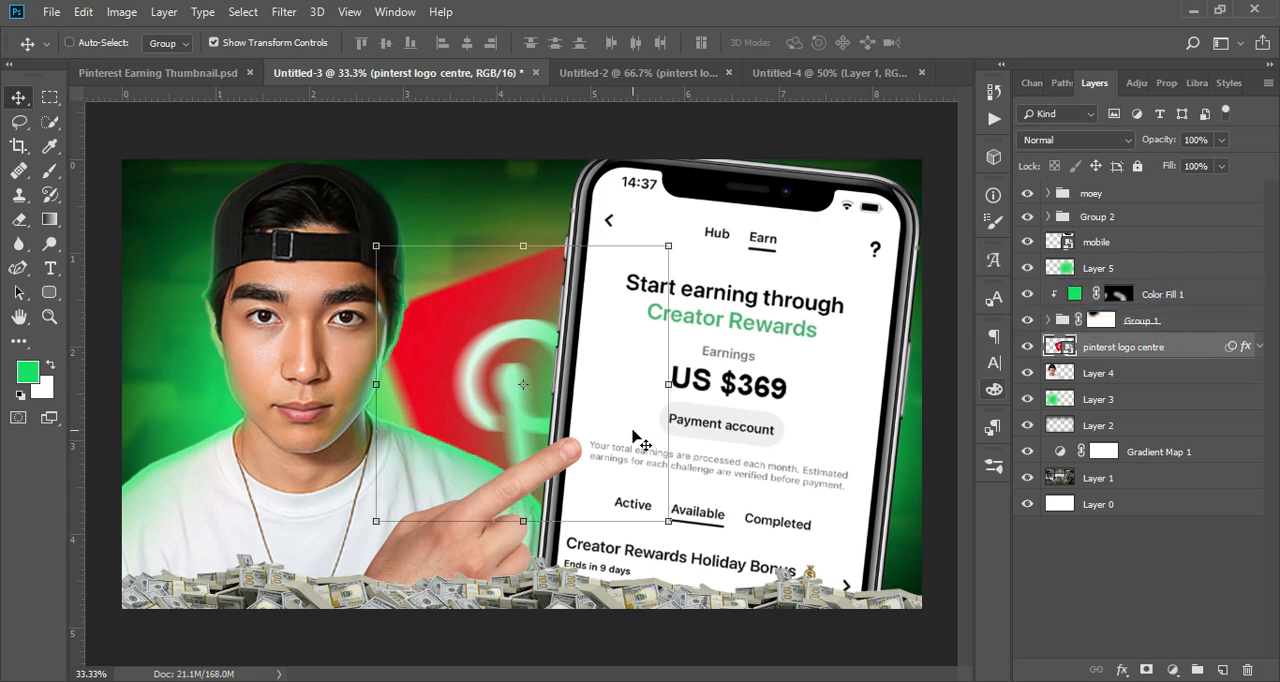
pyautogui.moveTo(650, 402); pyautogui.dragTo(618, 389)
pyautogui.moveTo(787, 380); pyautogui.dragTo(787, 380)
pyautogui.click(787, 385)
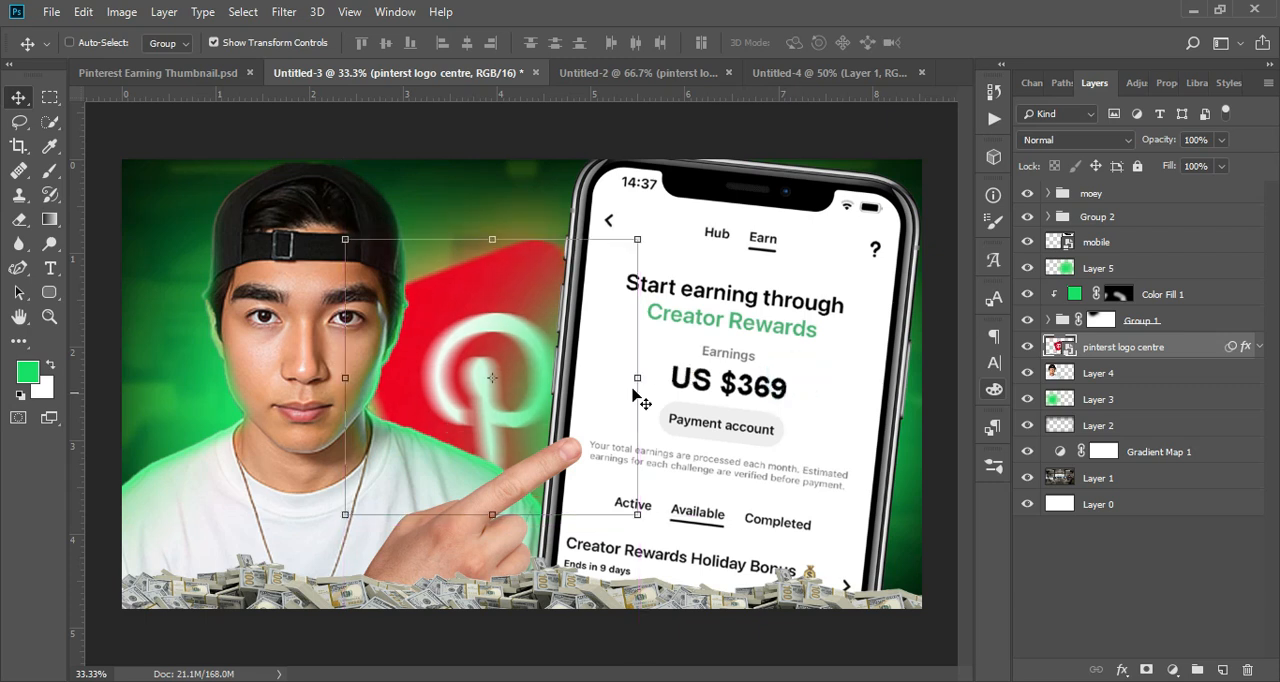
# Step: Bring pinterest logo left from Untitled-2 into Untitled-3, place it in the canvas's lower-left corner, and raise its layer above Color Fill 1
pyautogui.click(682, 73)
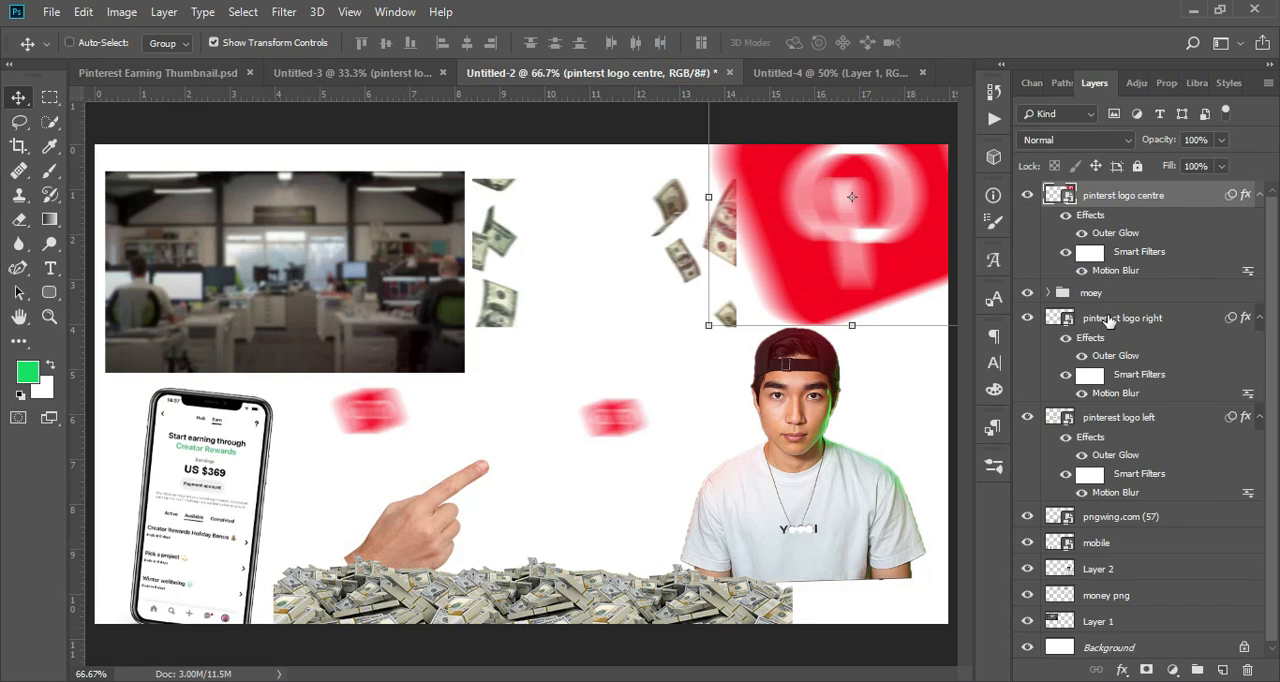
pyautogui.click(1108, 318)
pyautogui.click(1128, 418)
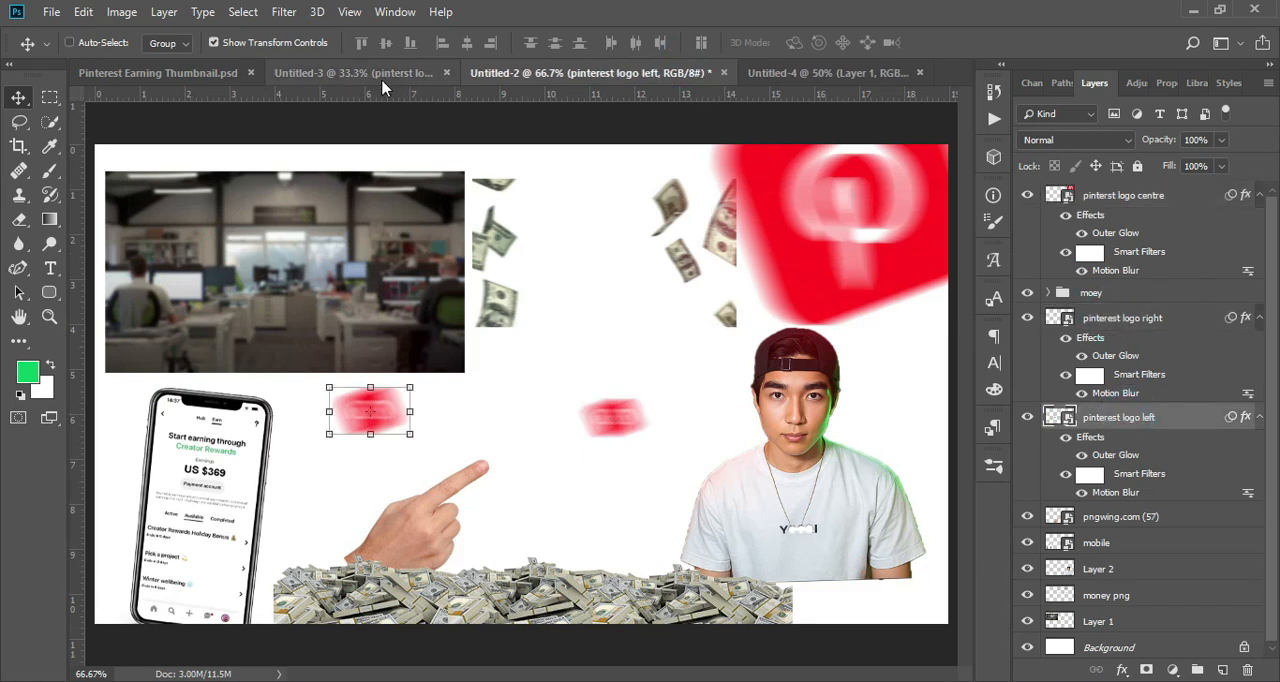
pyautogui.click(353, 73)
pyautogui.moveTo(492, 377); pyautogui.dragTo(546, 400)
pyautogui.click(543, 395)
pyautogui.click(655, 285)
pyautogui.moveTo(583, 421); pyautogui.dragTo(193, 571)
pyautogui.press('Return')
pyautogui.hotkey('ctrl', ']')
pyautogui.hotkey('ctrl', ']')
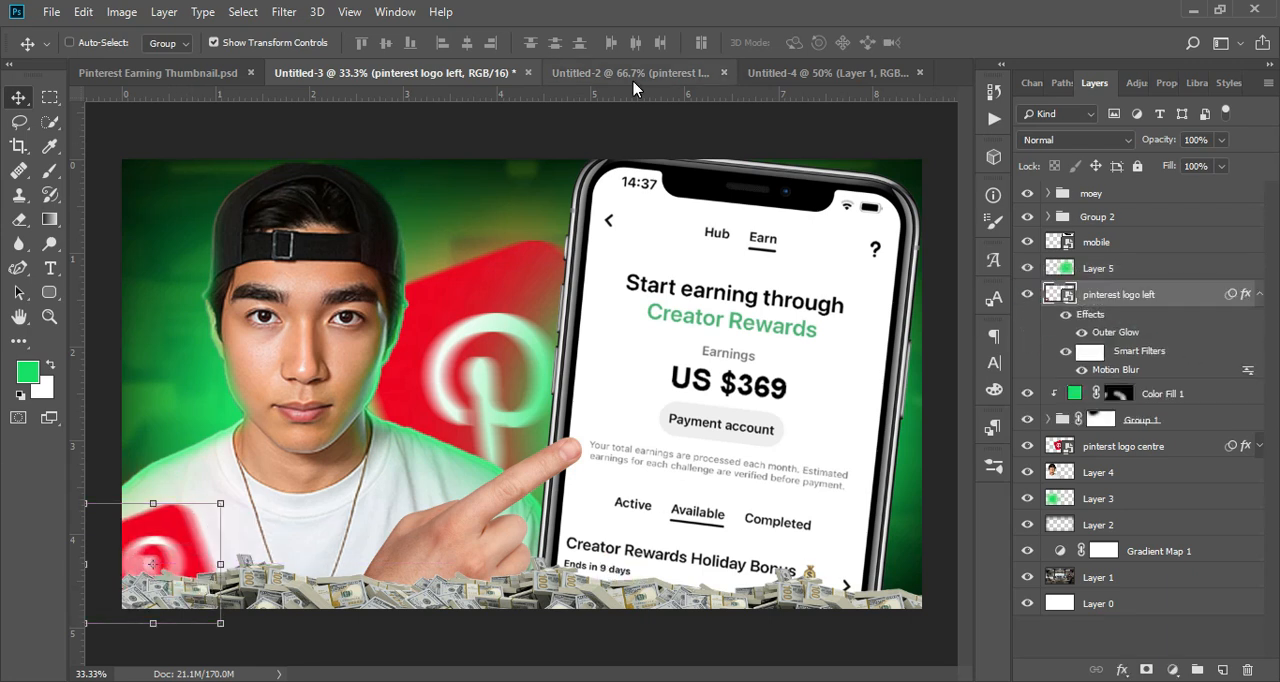
# Step: Bring pinterest logo right from Untitled-2 into Untitled-3 and place it in the canvas's lower-right corner
pyautogui.click(630, 72)
pyautogui.click(1100, 318)
pyautogui.click(385, 73)
pyautogui.hotkey('ctrl', 'v')
pyautogui.hotkey('ctrl', 't')
pyautogui.press('Return')
pyautogui.moveTo(546, 395); pyautogui.dragTo(866, 574)
pyautogui.press('Return')
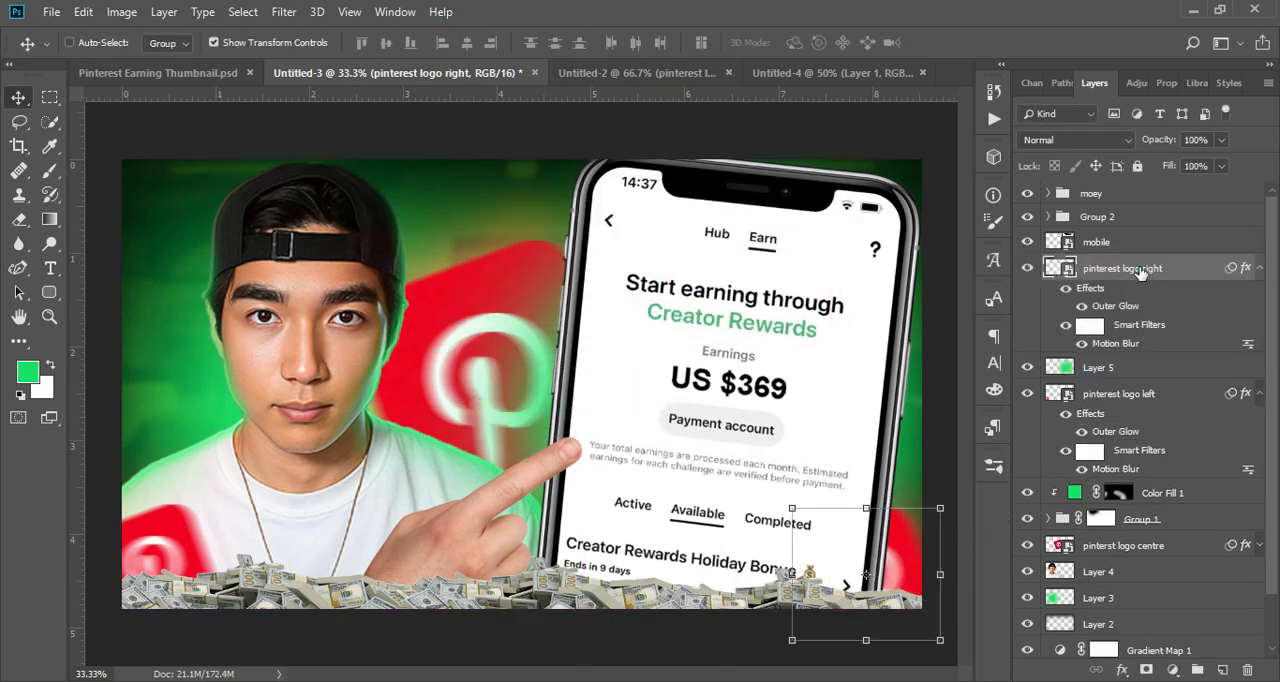
# Step: Move the pinterest logo right layer above mobile and adjust the logo so it overlaps the phone's lower corner
pyautogui.moveTo(1140, 272); pyautogui.dragTo(1130, 232)
pyautogui.moveTo(827, 524)
pyautogui.mouseDown()
pyautogui.moveTo(845, 512)
pyautogui.moveTo(806, 521)
pyautogui.moveTo(818, 544)
pyautogui.mouseUp()
pyautogui.press('Return')
# Step: Add money png from Untitled-2 to Untitled-3, scaled to about 609% across the canvas, with its layer between Group 1 and pinterst logo centre
pyautogui.click(598, 78)
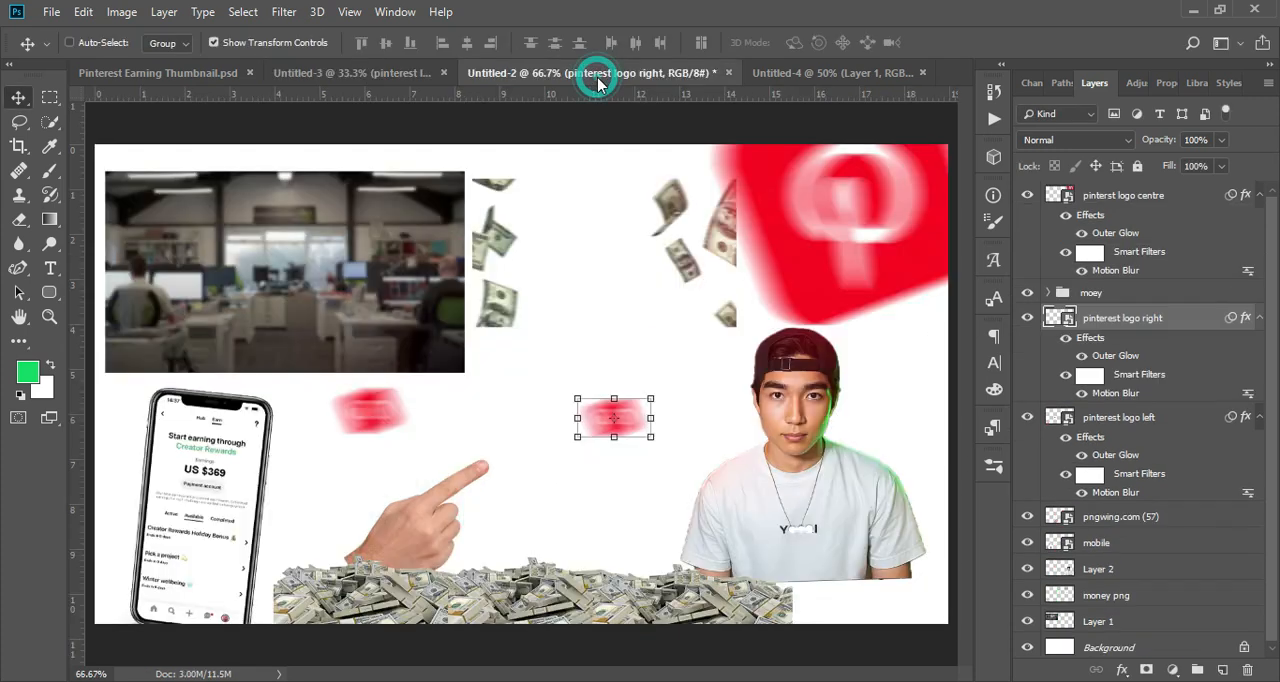
pyautogui.click(1098, 522)
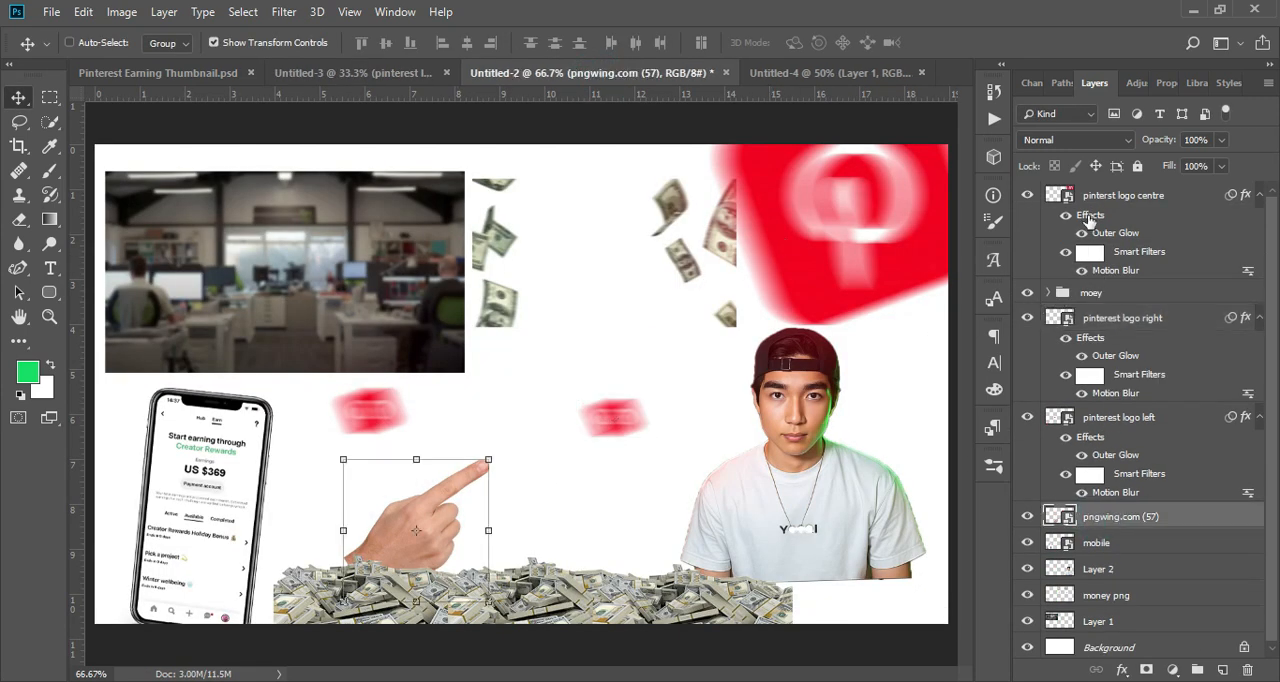
pyautogui.click(1092, 542)
pyautogui.moveTo(1092, 600); pyautogui.dragTo(930, 615)
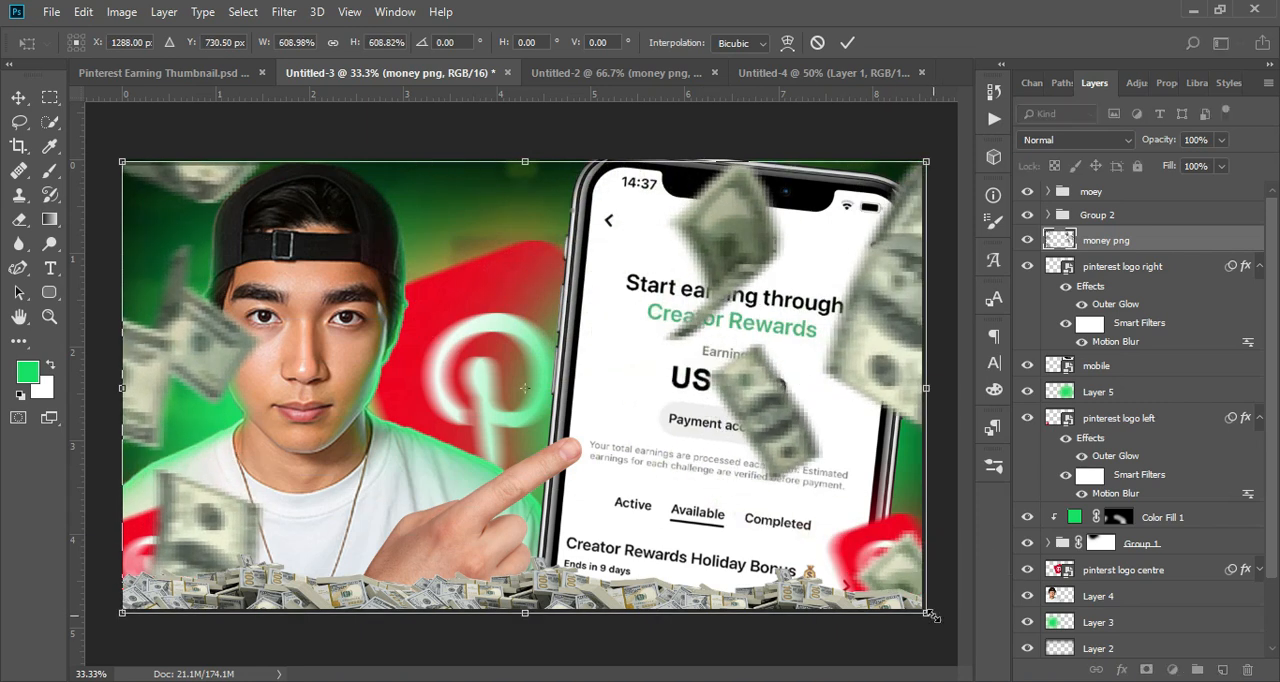
pyautogui.press('Return')
pyautogui.moveTo(1120, 242); pyautogui.dragTo(1168, 571)
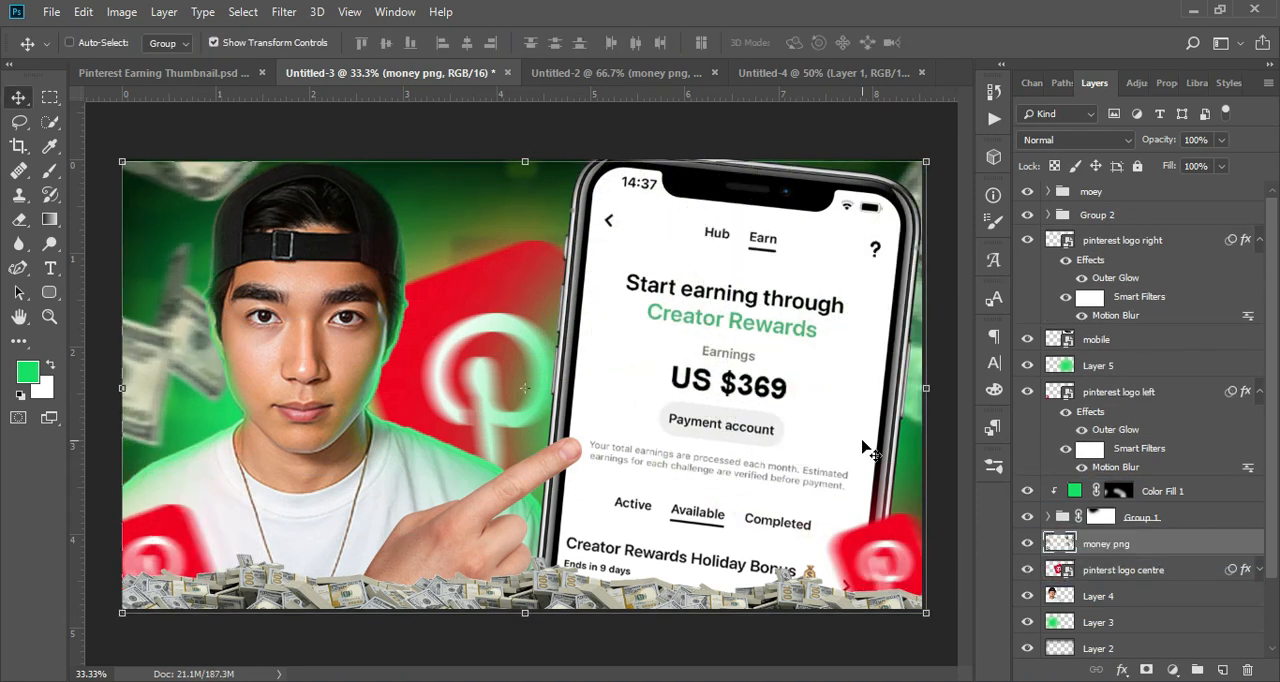
# Step: Stamp all visible layers into a new merged layer at the top of the stack and open it in the Camera Raw Filter
pyautogui.click(1122, 195)
pyautogui.hotkey('ctrl', 'shift', 'alt', 'e')
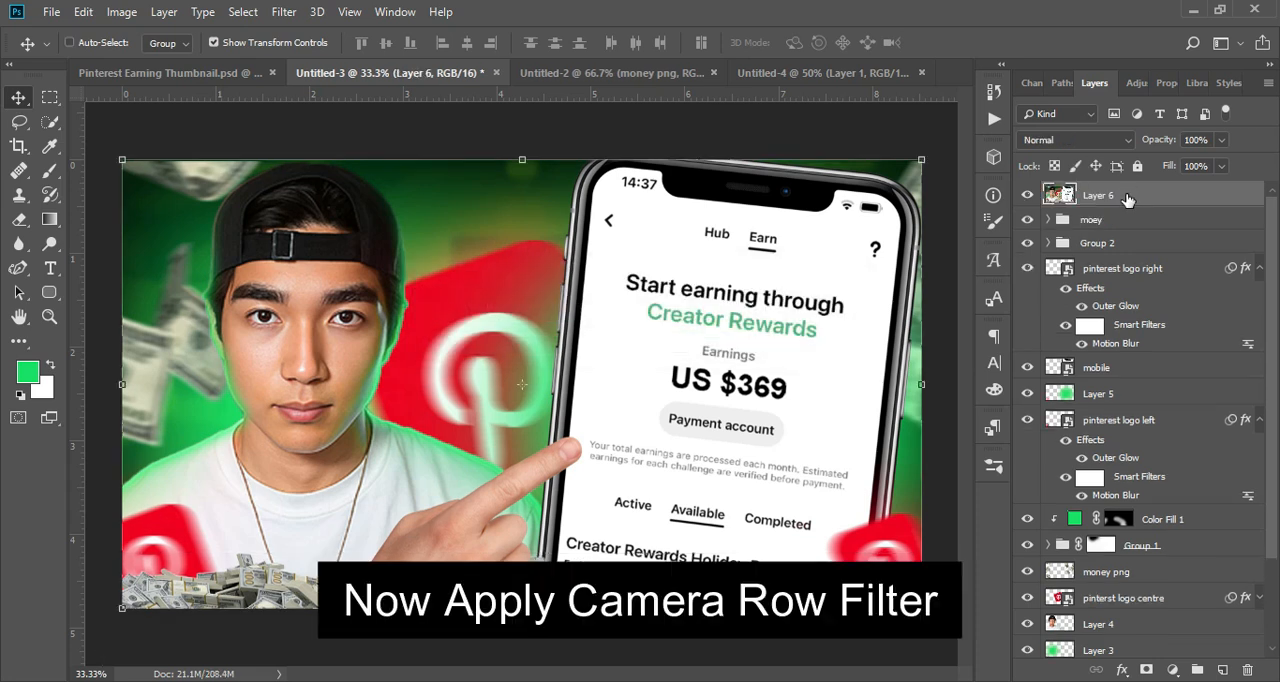
pyautogui.click(280, 11)
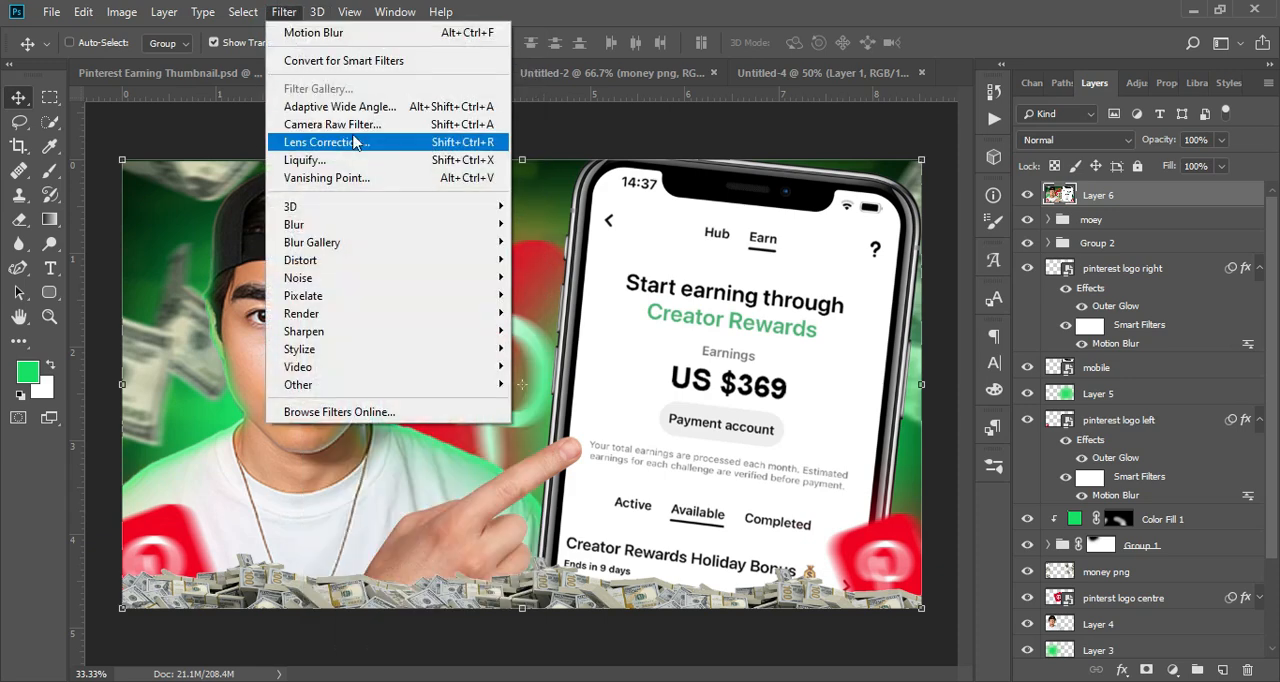
pyautogui.click(354, 124)
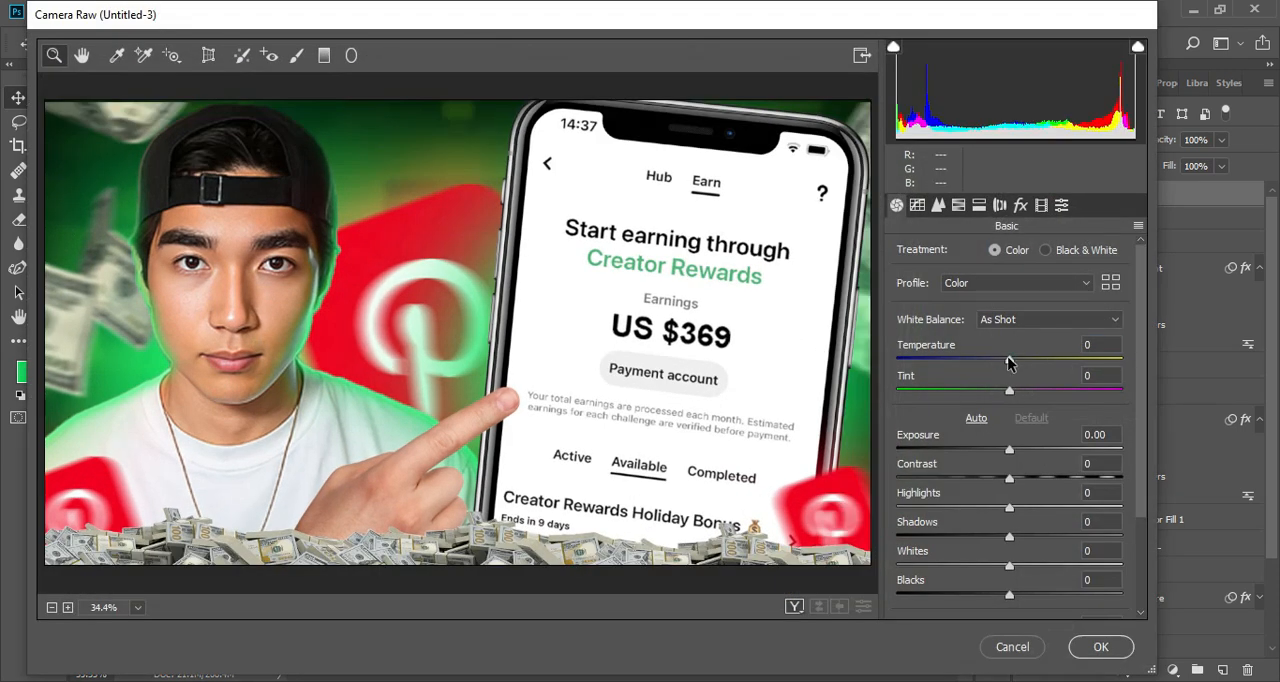
# Step: Set tint to -31, exposure +0.05, contrast +46, highlights +3, shadows +43, whites -25, blacks -61, clarity +12, dehaze +2 and vibrance +8
pyautogui.moveTo(1009, 362); pyautogui.dragTo(974, 390)
pyautogui.moveTo(1009, 450); pyautogui.dragTo(1054, 531)
pyautogui.moveTo(1009, 566); pyautogui.dragTo(953, 597)
pyautogui.scroll(-2, 948, 421)
pyautogui.moveTo(1010, 511); pyautogui.dragTo(1011, 541)
pyautogui.moveTo(1009, 572); pyautogui.dragTo(1015, 578)
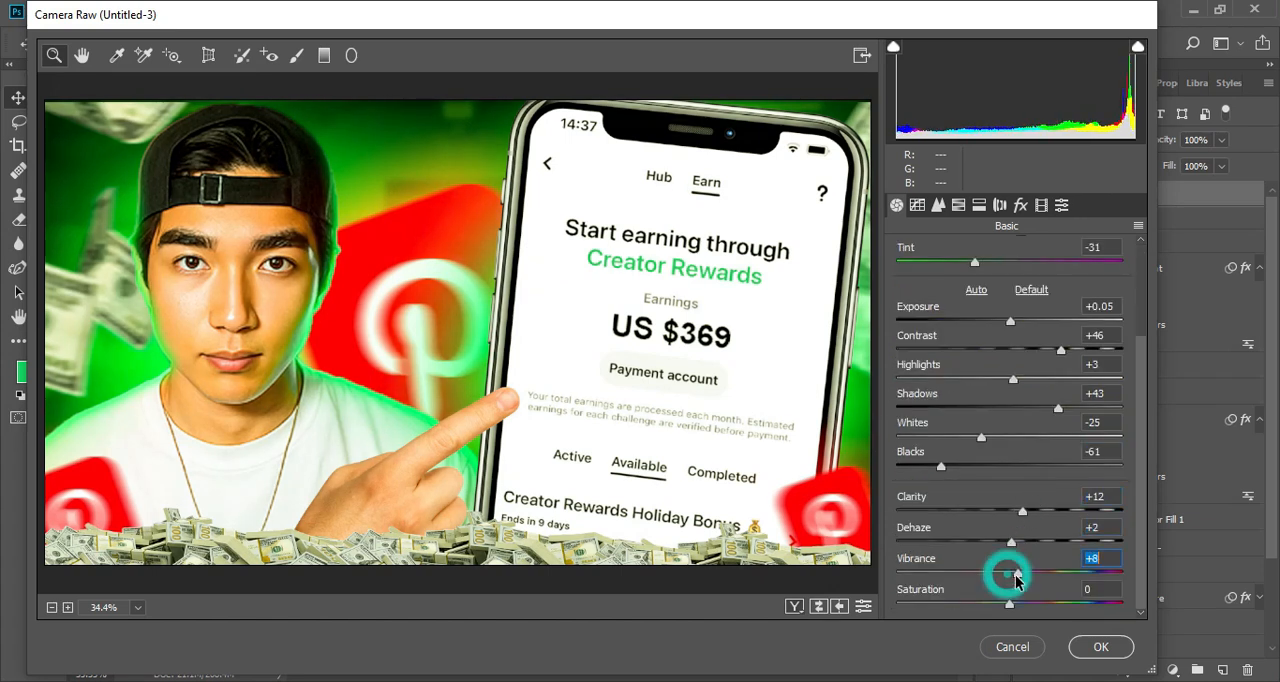
# Step: Check the tone curve settings and set the sharpening amount to 19 for the merged image
pyautogui.click(917, 205)
pyautogui.scroll(-1, 925, 284)
pyautogui.moveTo(1009, 513); pyautogui.dragTo(1016, 604)
pyautogui.click(937, 204)
pyautogui.click(923, 281)
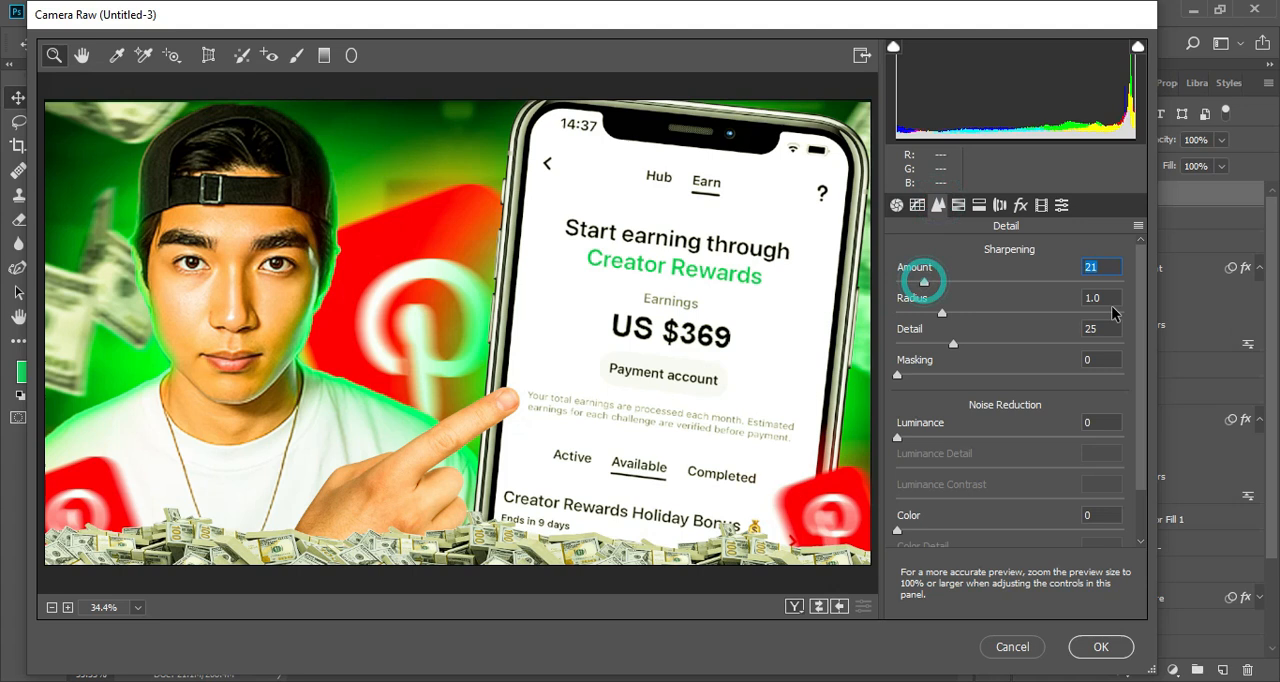
# Step: Fine-tune the HSL hue and saturation of the warm colours, set the reds luminance to -1 and slightly darken the greens
pyautogui.click(958, 205)
pyautogui.moveTo(1015, 323); pyautogui.dragTo(1112, 323)
pyautogui.doubleClick(954, 323)
pyautogui.moveTo(1014, 354); pyautogui.dragTo(1117, 354)
pyautogui.doubleClick(996, 352)
pyautogui.moveTo(1025, 389); pyautogui.dragTo(1005, 397)
pyautogui.click(971, 256)
pyautogui.moveTo(1015, 323)
pyautogui.mouseDown()
pyautogui.moveTo(1118, 323)
pyautogui.moveTo(1019, 326)
pyautogui.moveTo(1034, 326)
pyautogui.mouseUp()
pyautogui.click(1048, 258)
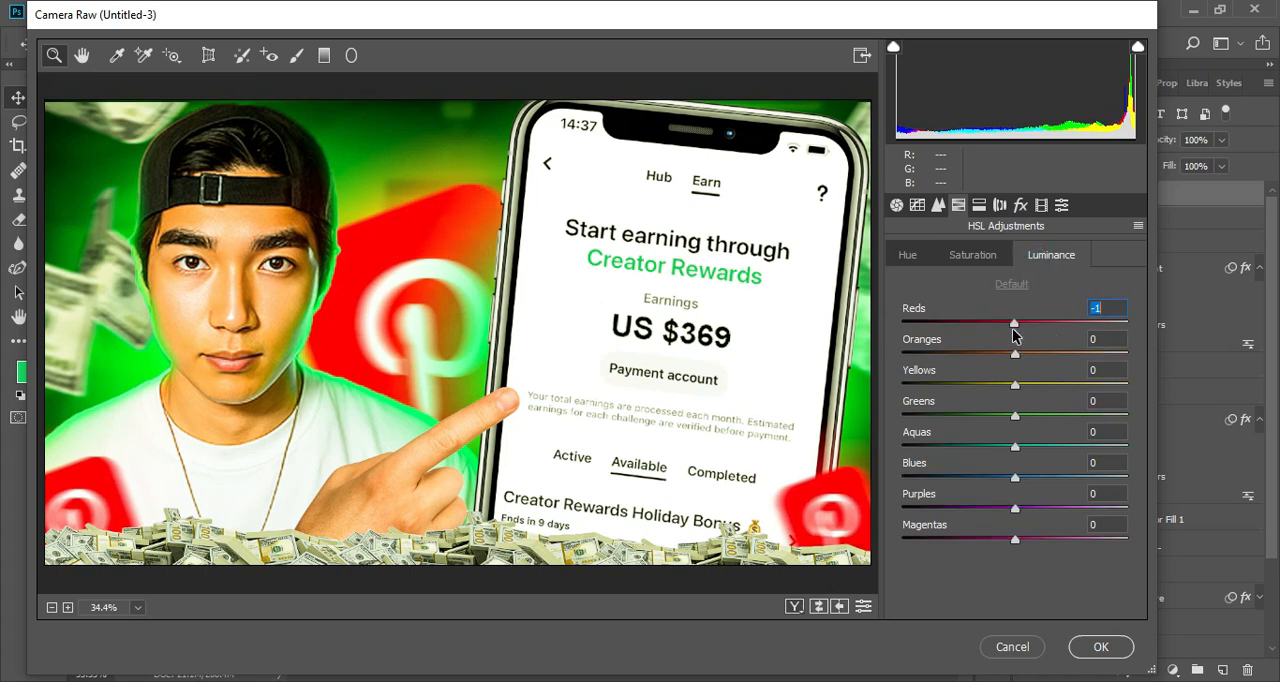
pyautogui.moveTo(1016, 419)
pyautogui.mouseDown()
pyautogui.moveTo(1046, 421)
pyautogui.moveTo(1003, 422)
pyautogui.mouseUp()
# Step: Apply the Light vignetting preset with the Camera Raw edits and compare the image with Layer 6 hidden and shown
pyautogui.click(1000, 205)
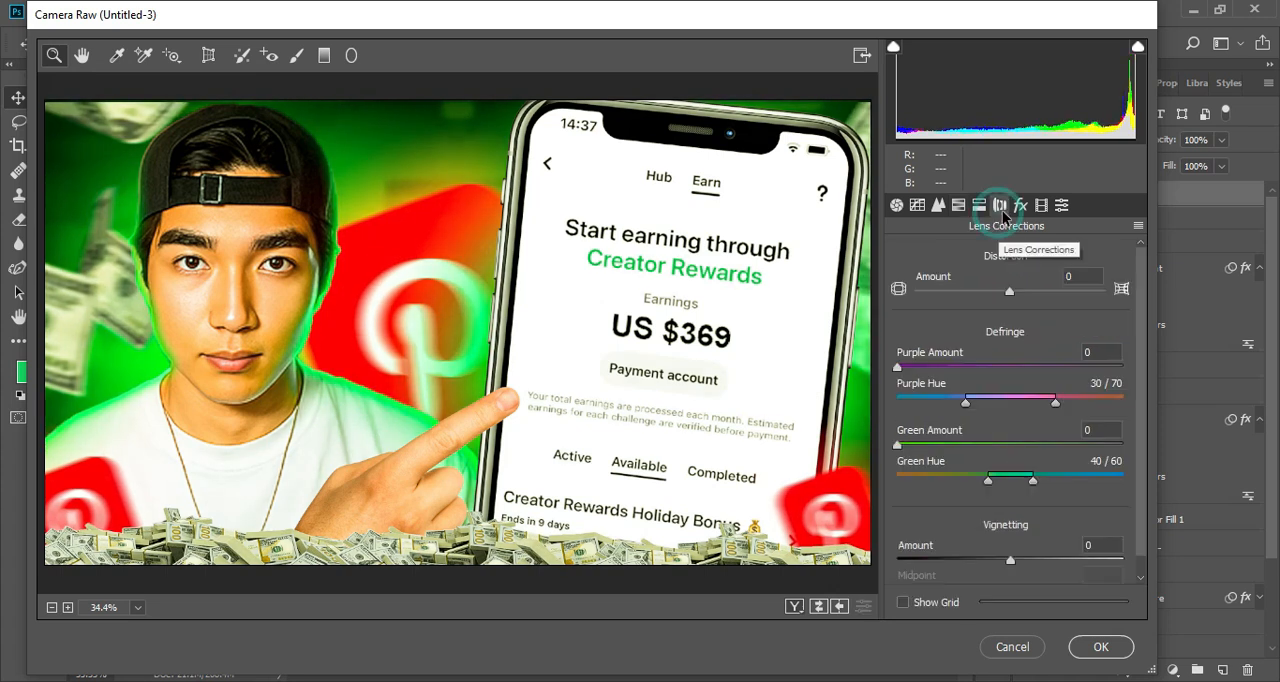
pyautogui.click(1061, 205)
pyautogui.click(994, 315)
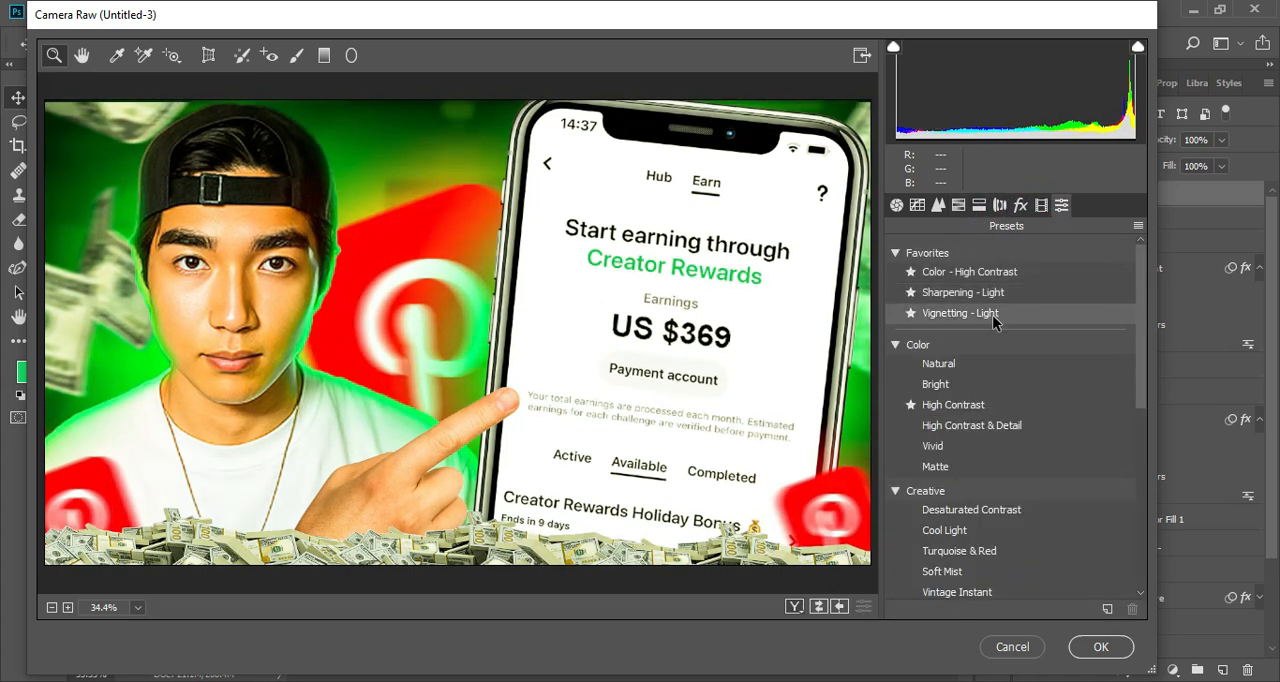
pyautogui.click(1103, 647)
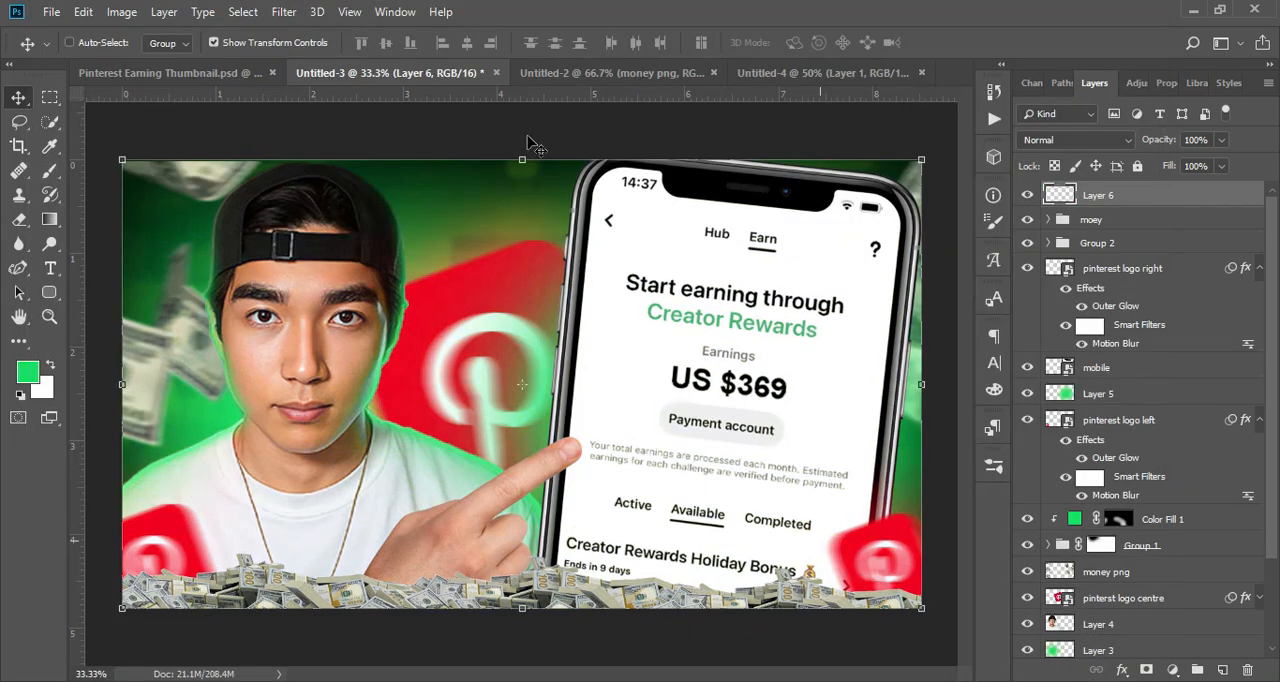
pyautogui.click(1030, 197)
pyautogui.click(1030, 197)
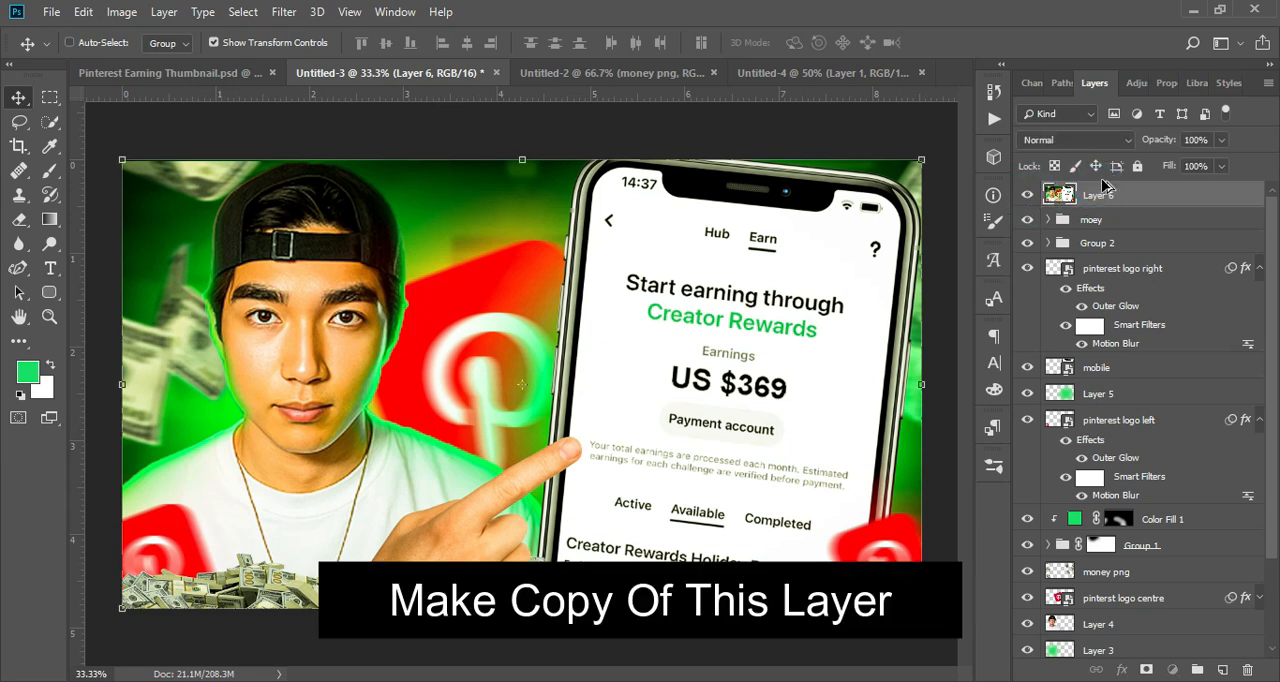
# Step: Duplicate Layer 6 and apply a High Pass filter with a 4.2-pixel radius to the copy
pyautogui.hotkey('ctrl', 'j')
pyautogui.click(284, 11)
pyautogui.moveTo(470, 224)
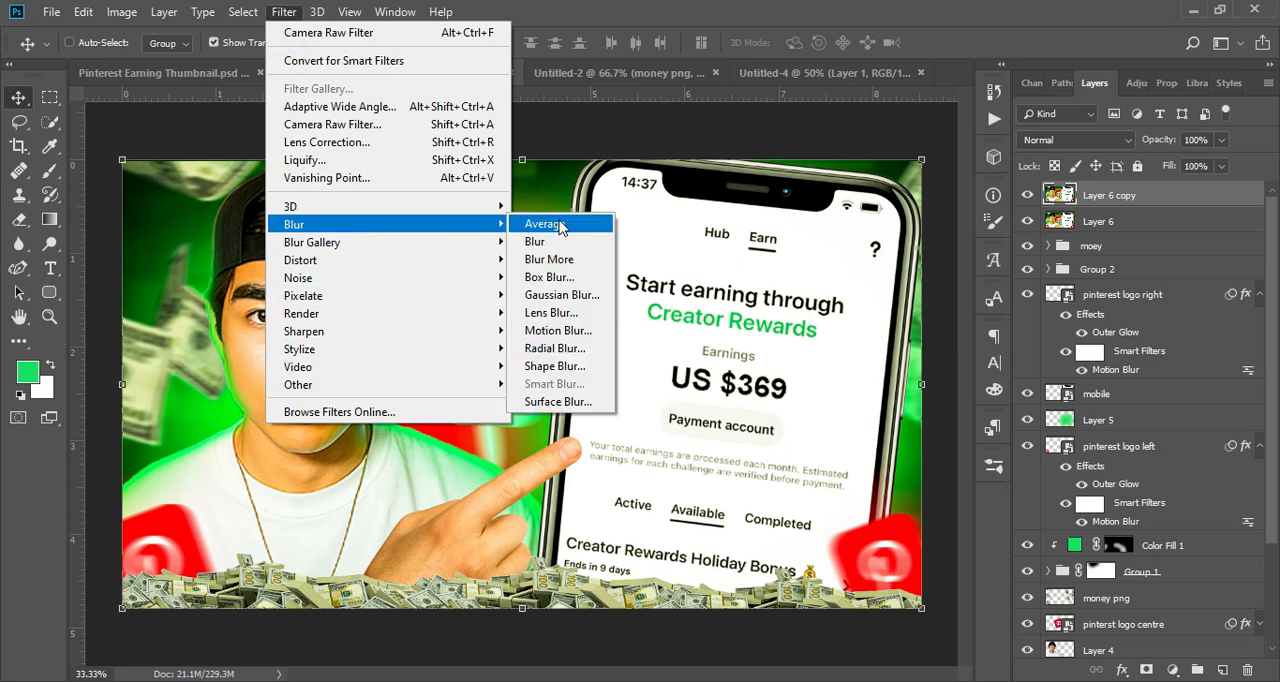
pyautogui.moveTo(480, 384)
pyautogui.click(540, 402)
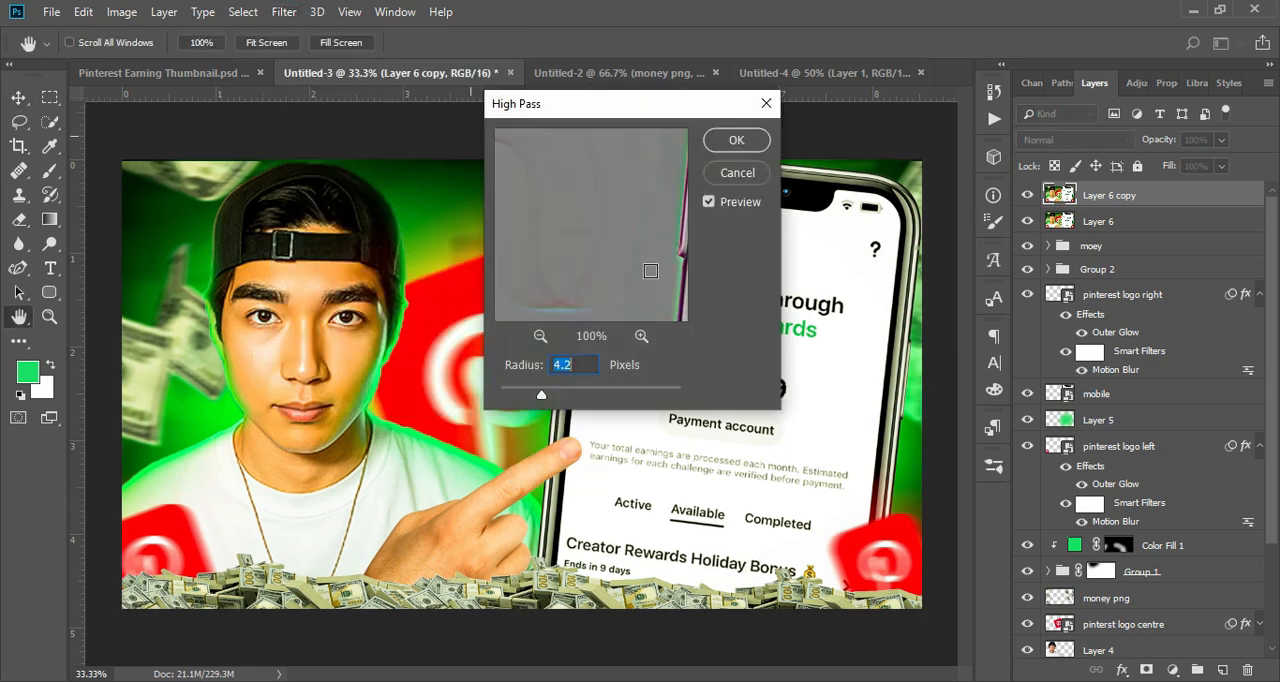
pyautogui.click(735, 141)
# Step: Try the Overlay blend mode on Layer 6 copy with its opacity lowered
pyautogui.click(1075, 140)
pyautogui.click(1063, 366)
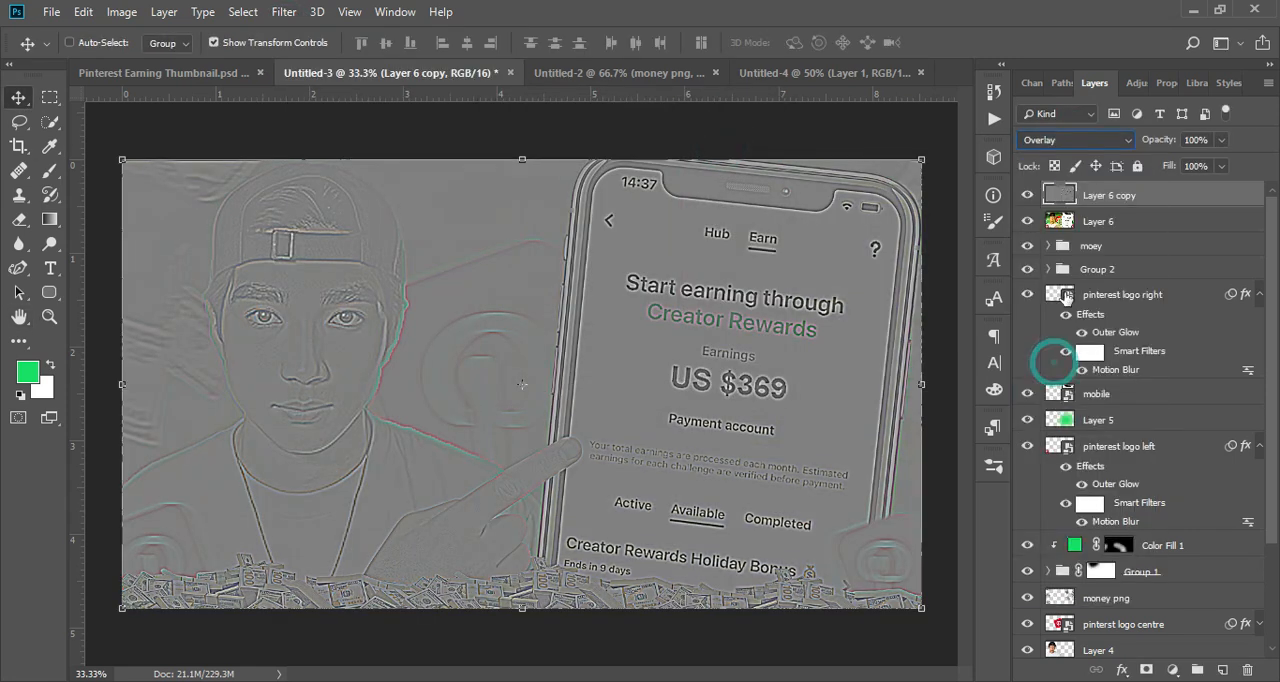
pyautogui.click(1222, 141)
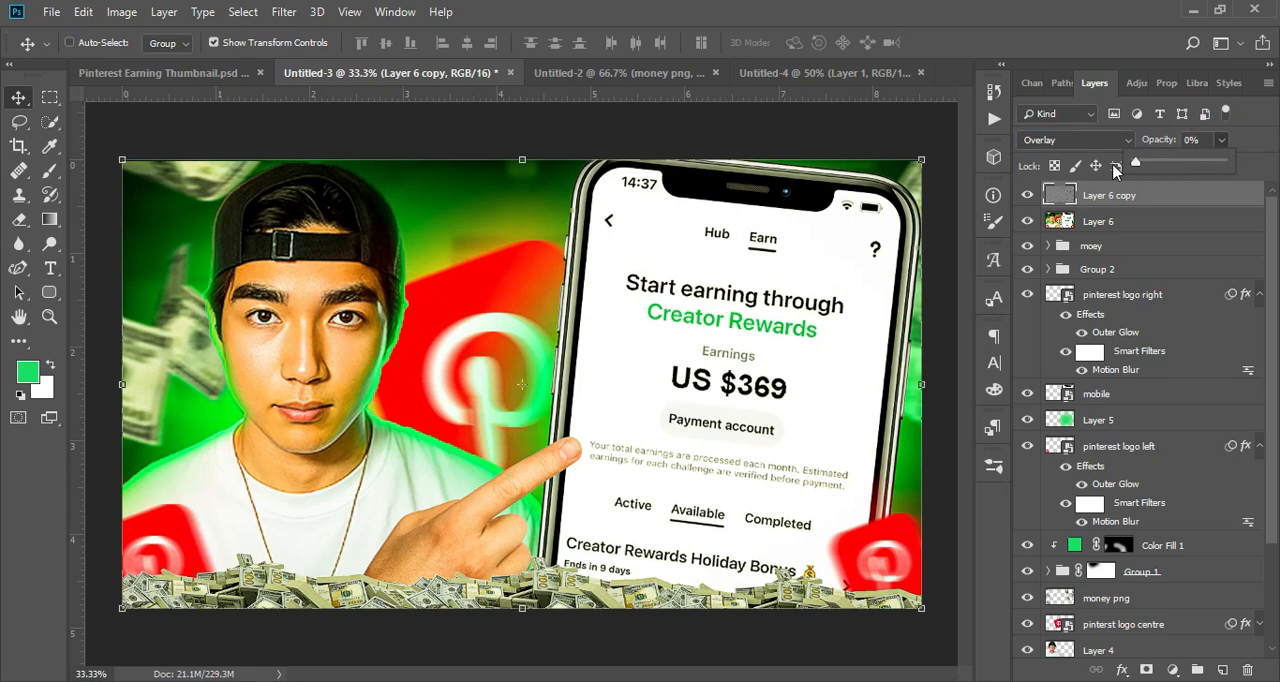
# Step: Set Layer 6 copy to Soft Light blending at 70% opacity and check the sharpened thumbnail as a whole
pyautogui.click(1075, 140)
pyautogui.click(1050, 384)
pyautogui.hotkey('ctrl', '+')
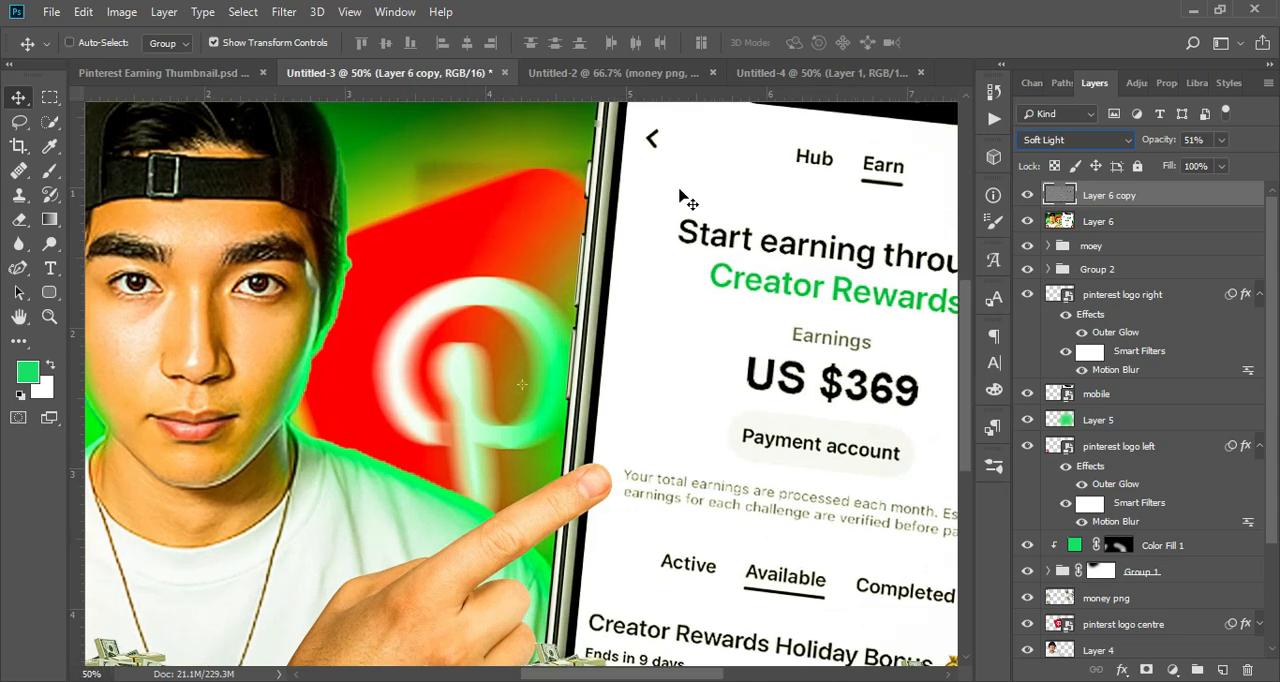
pyautogui.click(1221, 140)
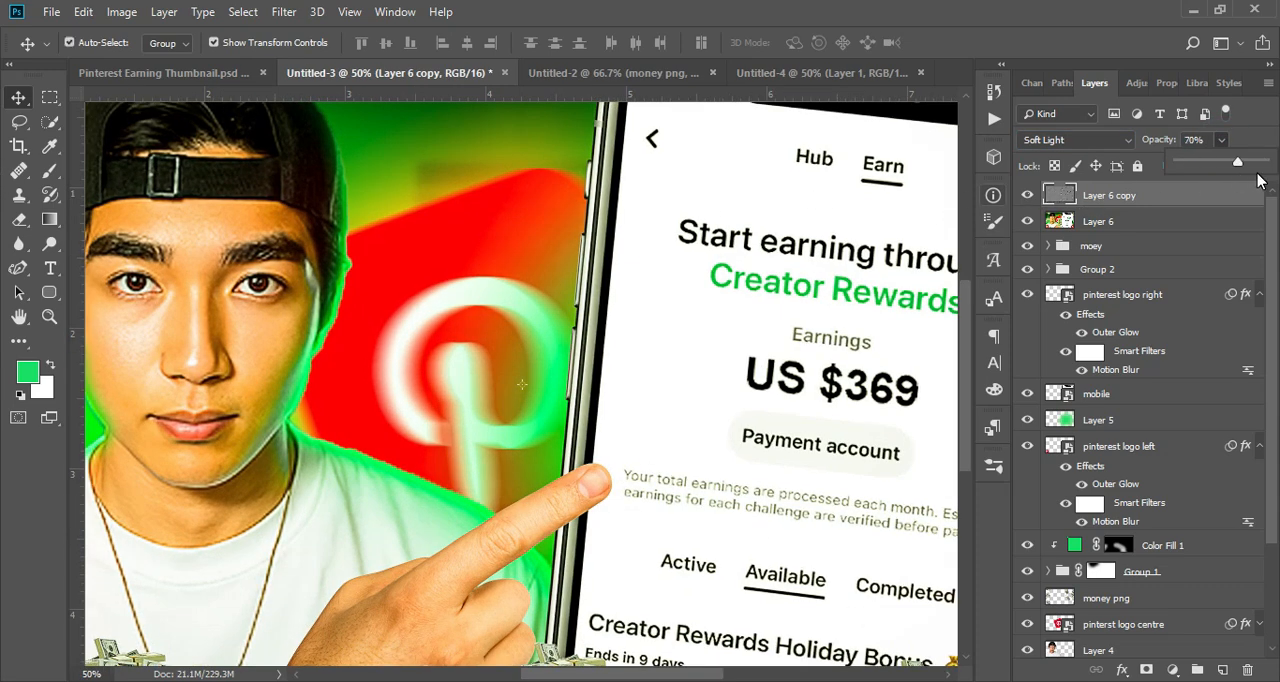
pyautogui.hotkey('ctrl', '-')
pyautogui.hotkey('ctrl', '-')
pyautogui.hotkey('ctrl', '-')
pyautogui.hotkey('ctrl', '-')
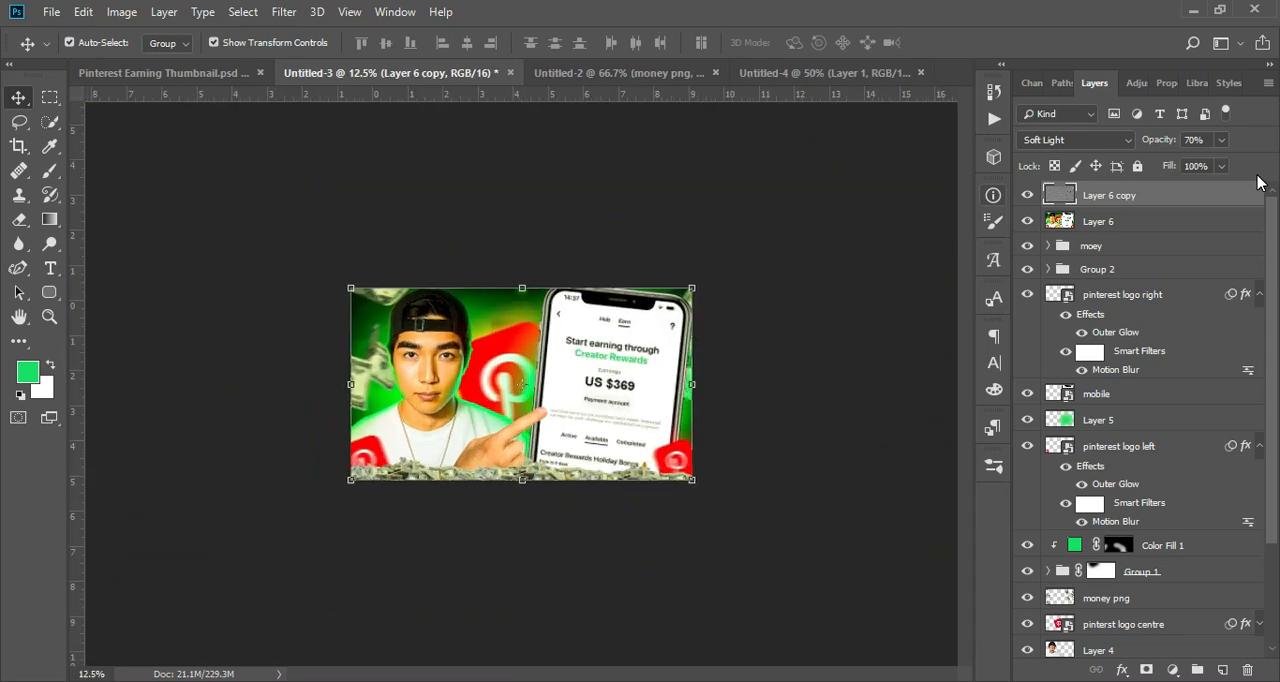
pyautogui.hotkey('ctrl', '0')
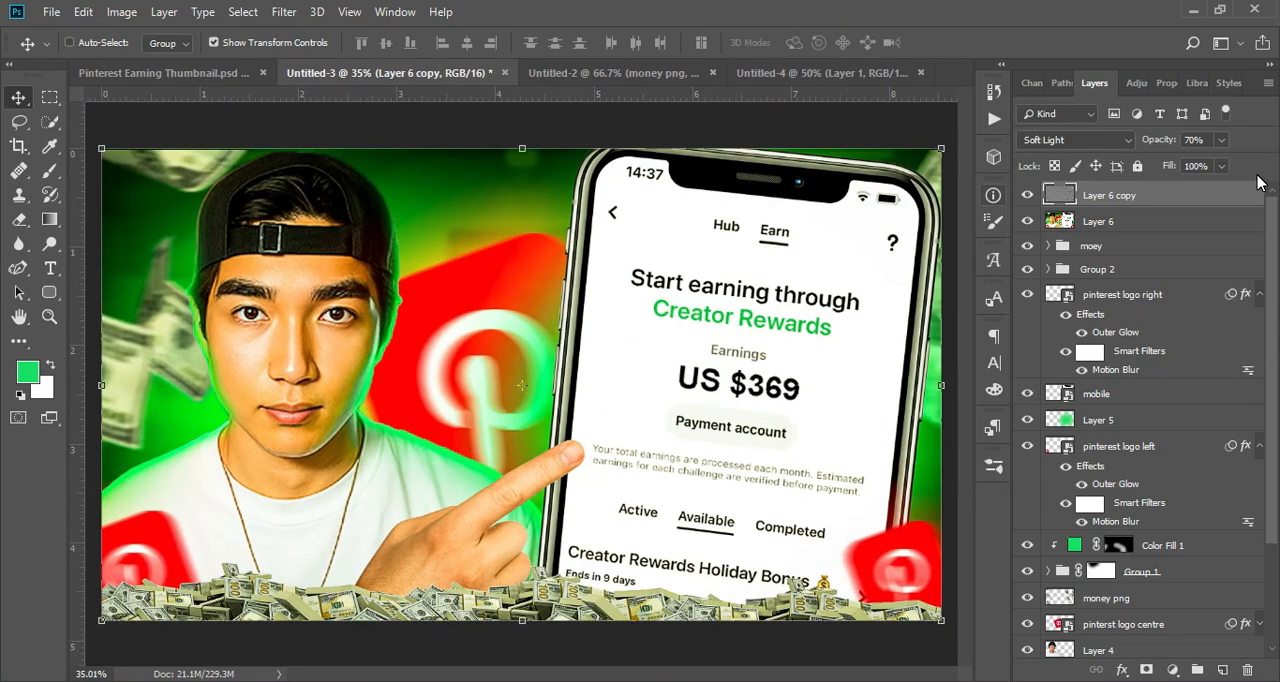